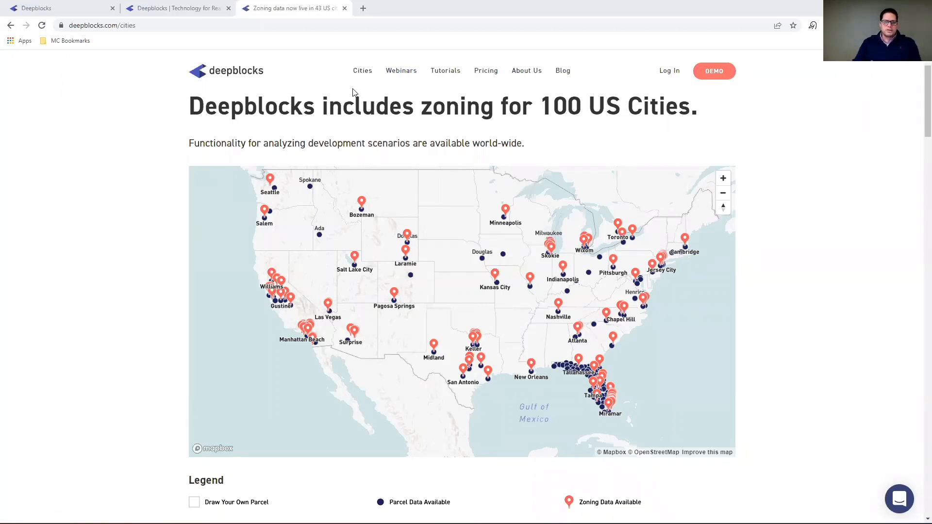
View the Deepblocks website's Tutorials page, then switch back to the project dashboard.
click(436, 73)
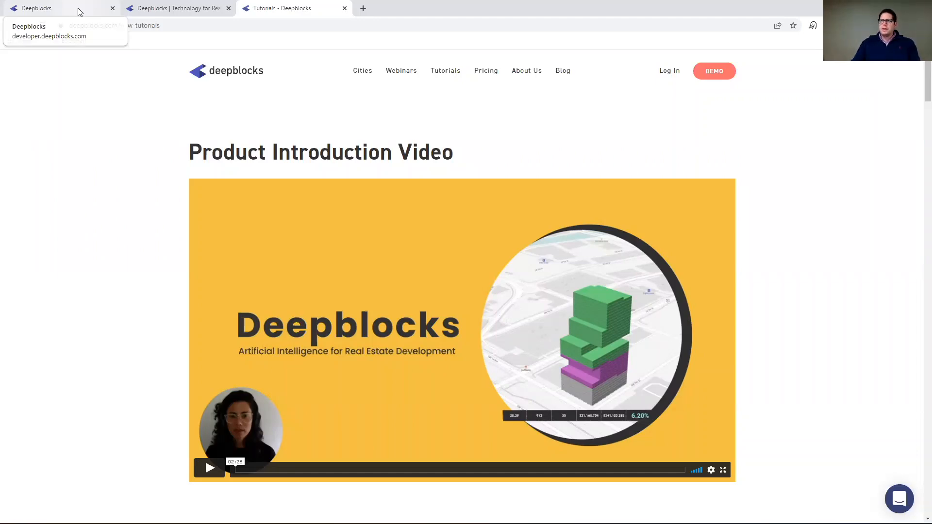
click(79, 10)
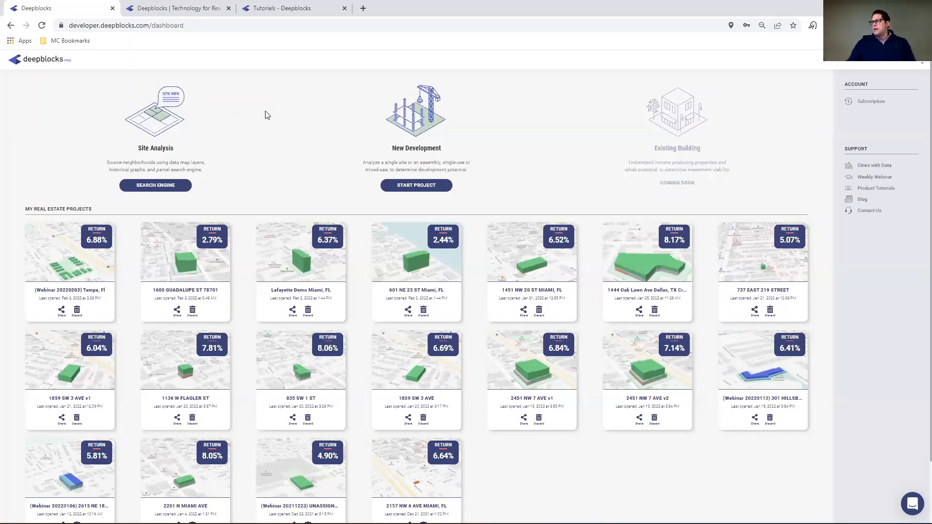
Open the site analysis search engine for Tampa, Florida, United States.
click(162, 187)
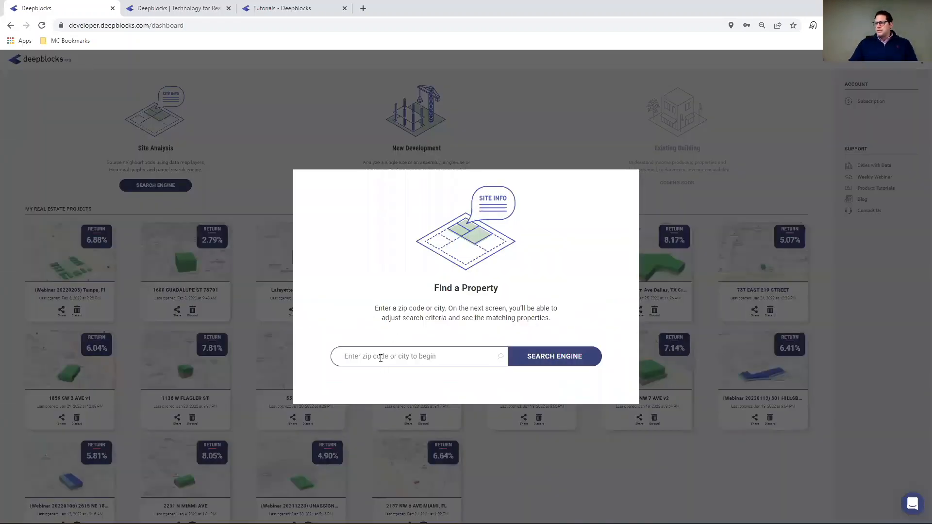
click(328, 512)
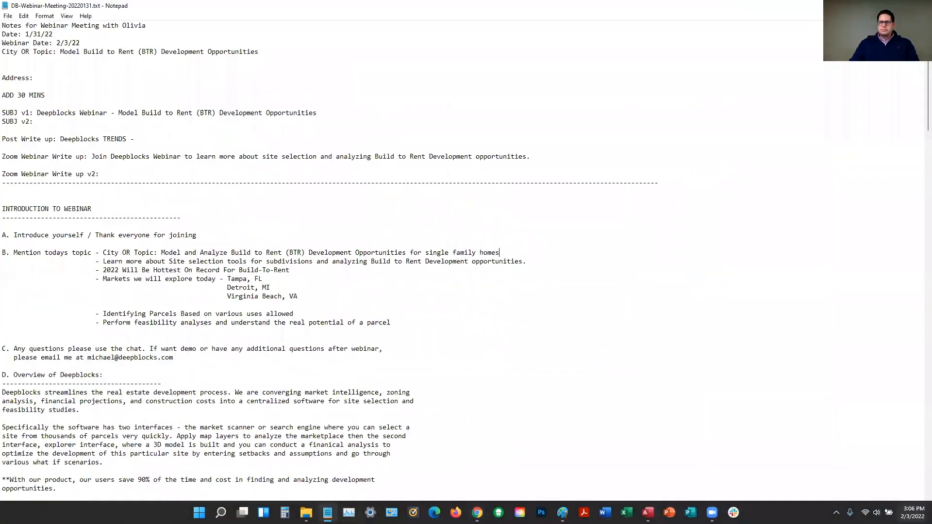
click(876, 6)
click(413, 356)
text(t)
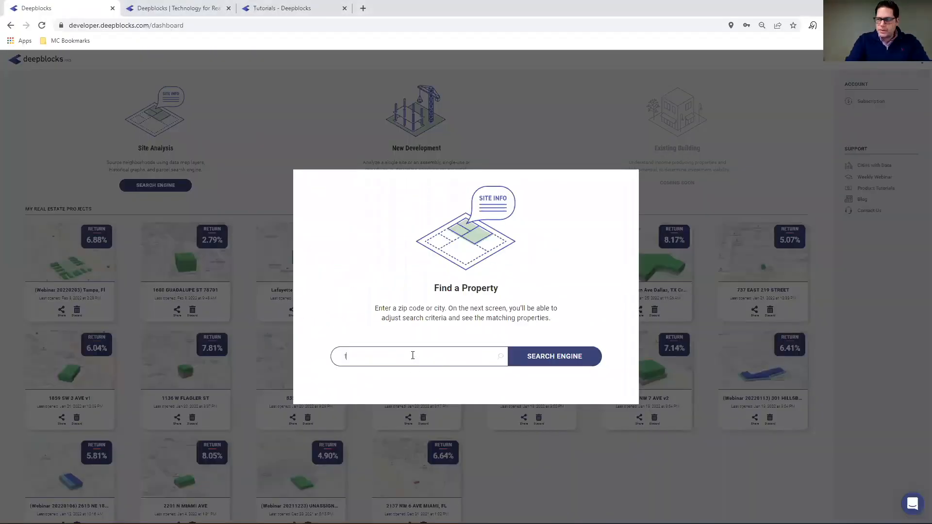
text(ampa)
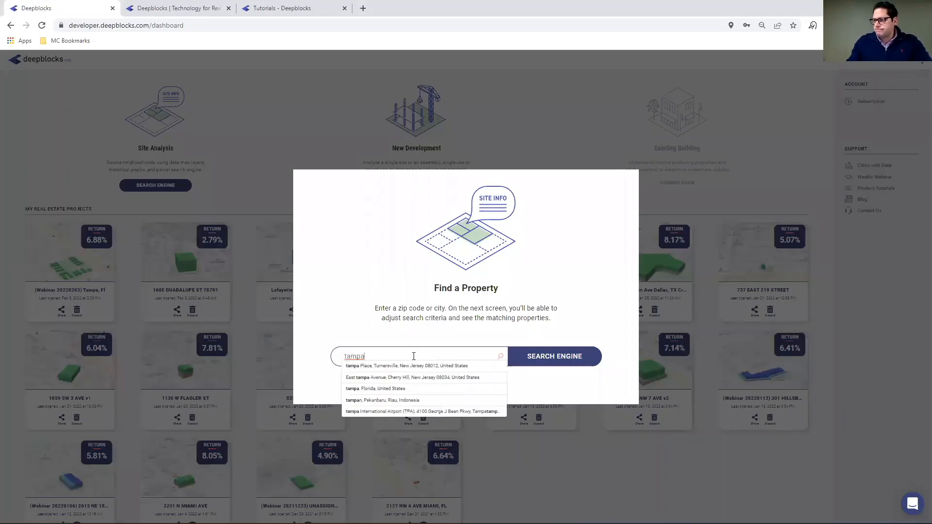
click(383, 389)
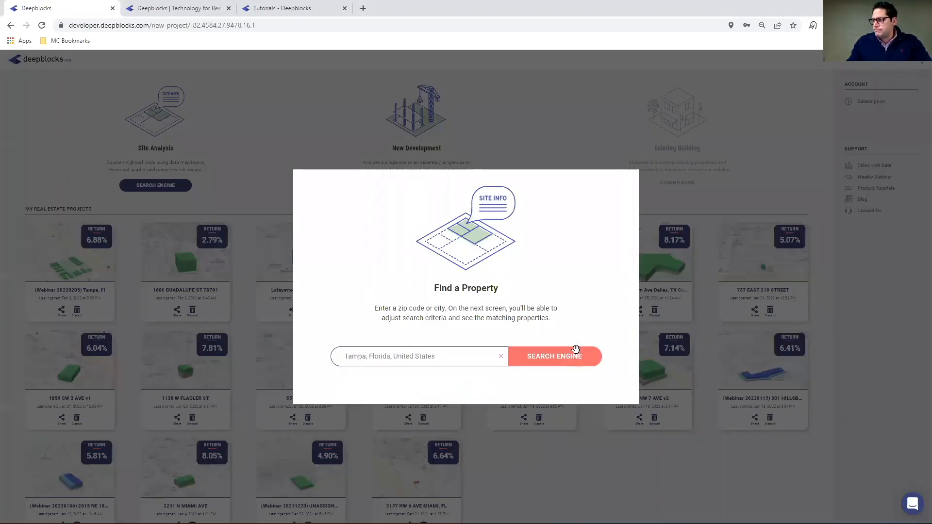
click(575, 353)
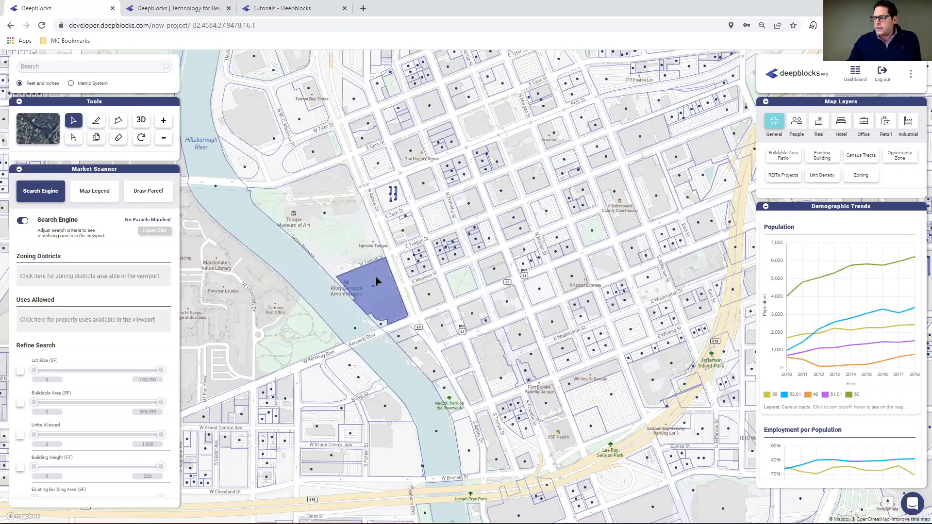
Inspect the Buildable Area Ratio layer across the wider Tampa area, then hide that layer.
drag(359, 269, 513, 190)
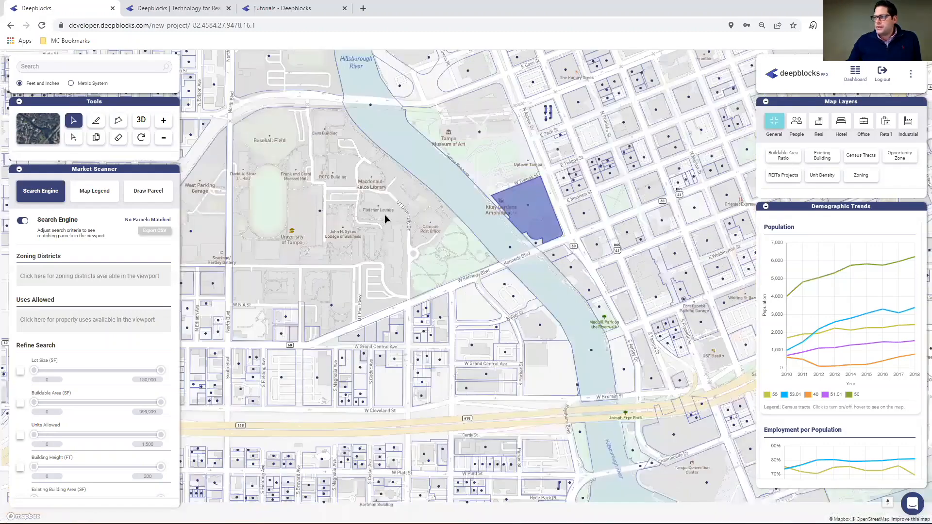
scroll(395, 213, down, 1)
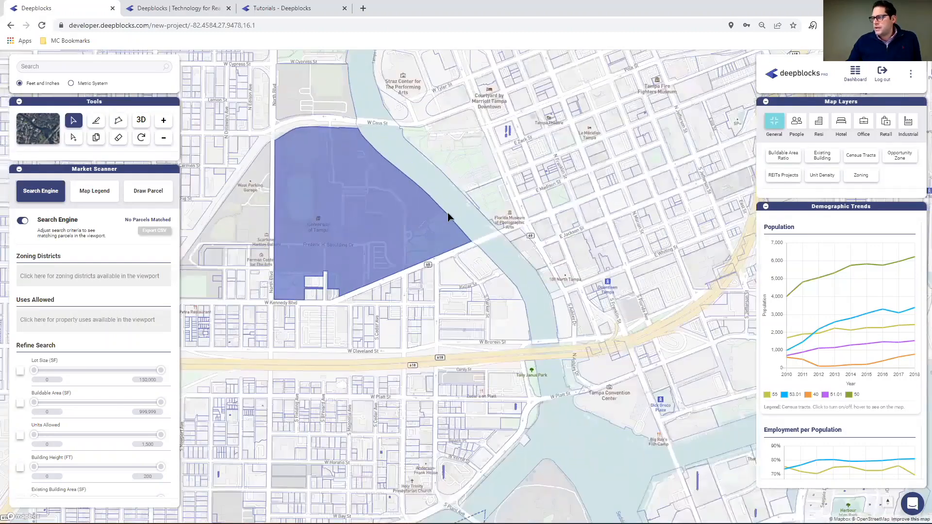
scroll(447, 210, down, 1)
scroll(469, 212, down, 1)
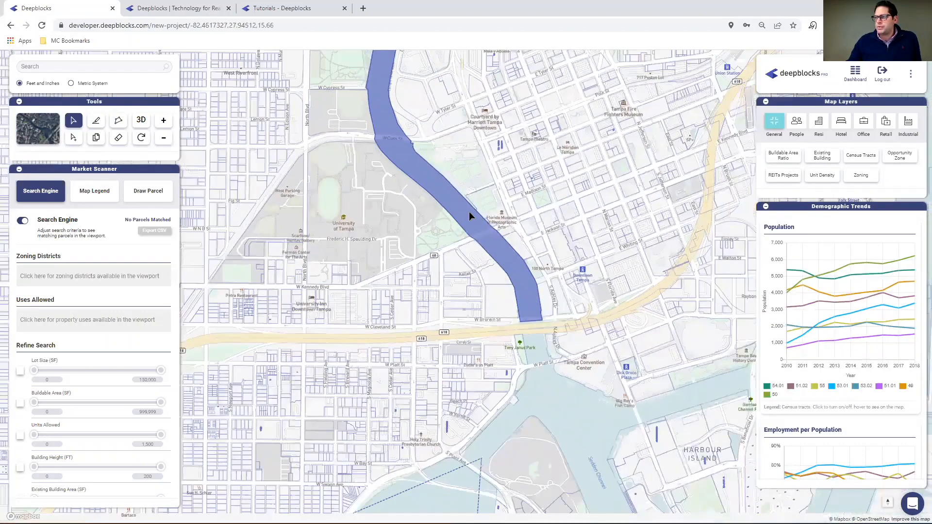
scroll(469, 212, down, 2)
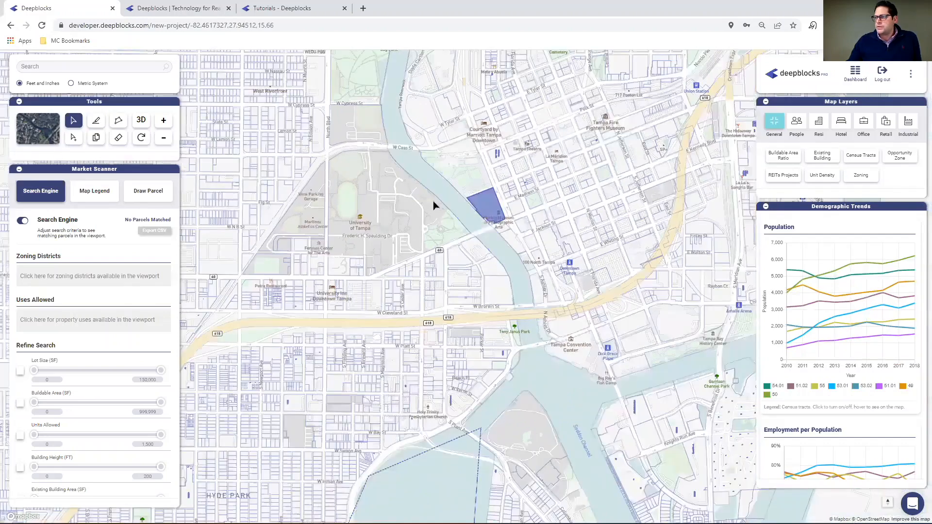
scroll(441, 202, down, 1)
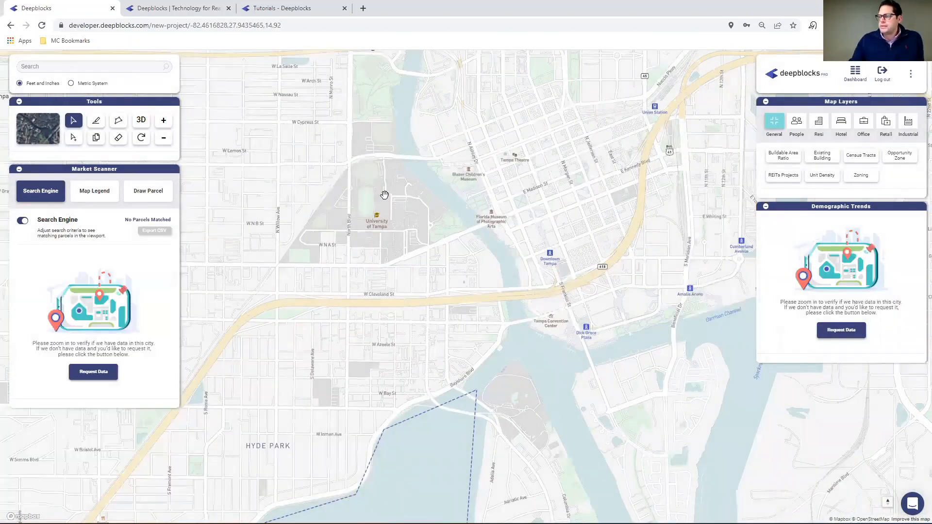
scroll(420, 188, down, 1)
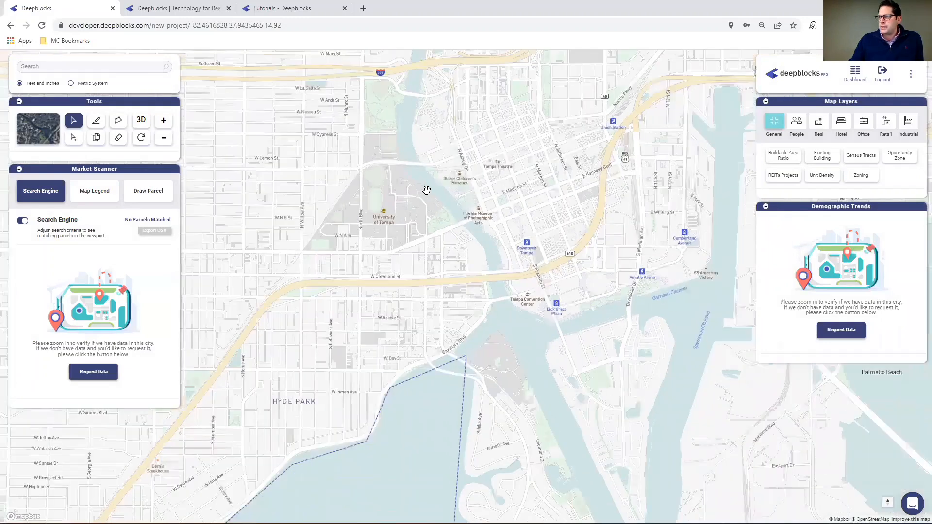
scroll(429, 190, down, 1)
scroll(430, 189, down, 1)
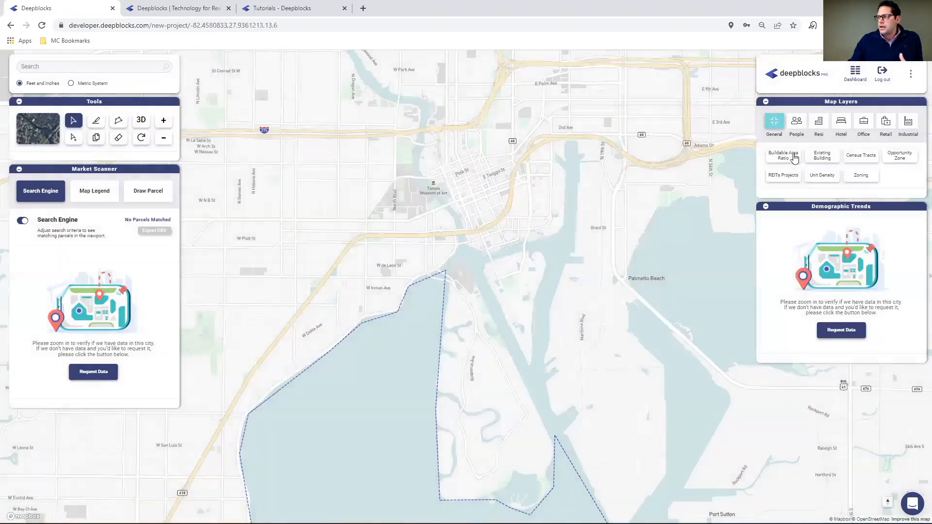
click(794, 158)
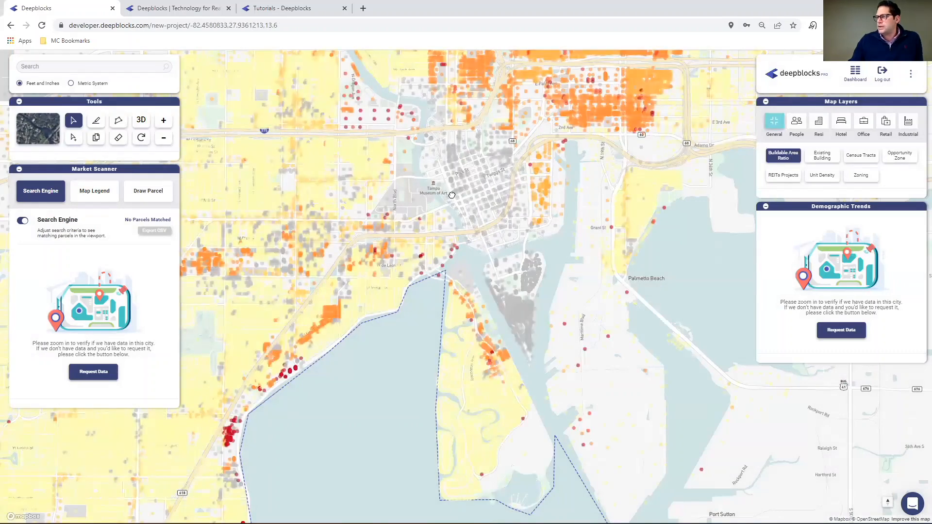
mouse_move(418, 299)
mouse_down()
mouse_move(407, 336)
mouse_move(418, 315)
mouse_up()
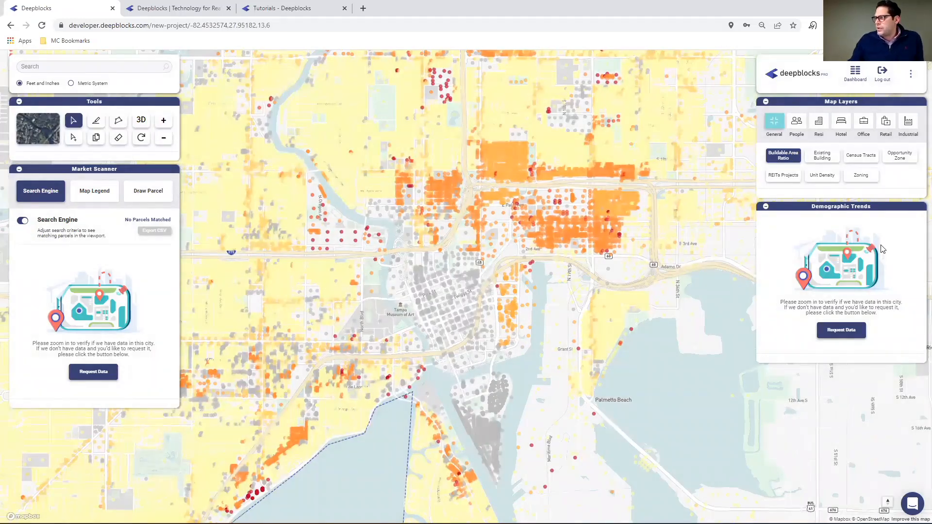
click(788, 161)
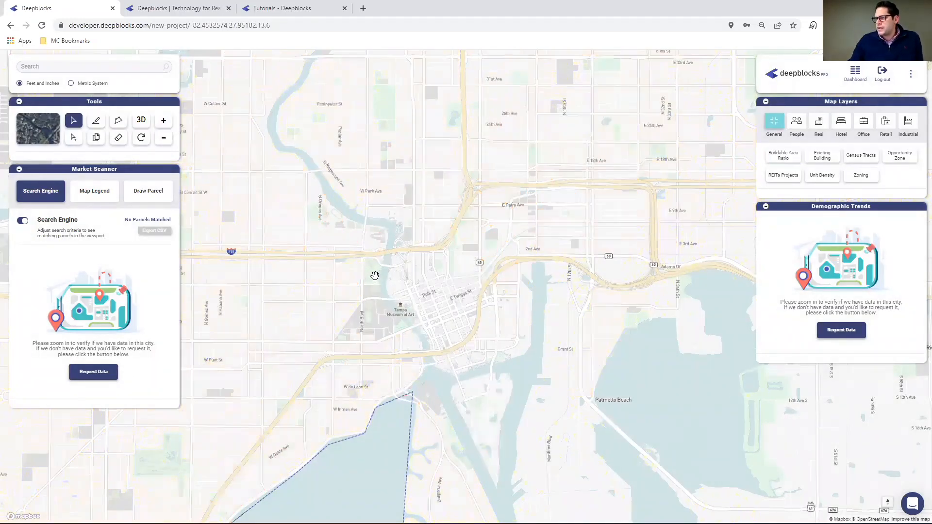
Bring the parcels around downtown Tampa back into view and collapse the demographic trends charts.
scroll(376, 275, up, 1)
scroll(376, 274, up, 1)
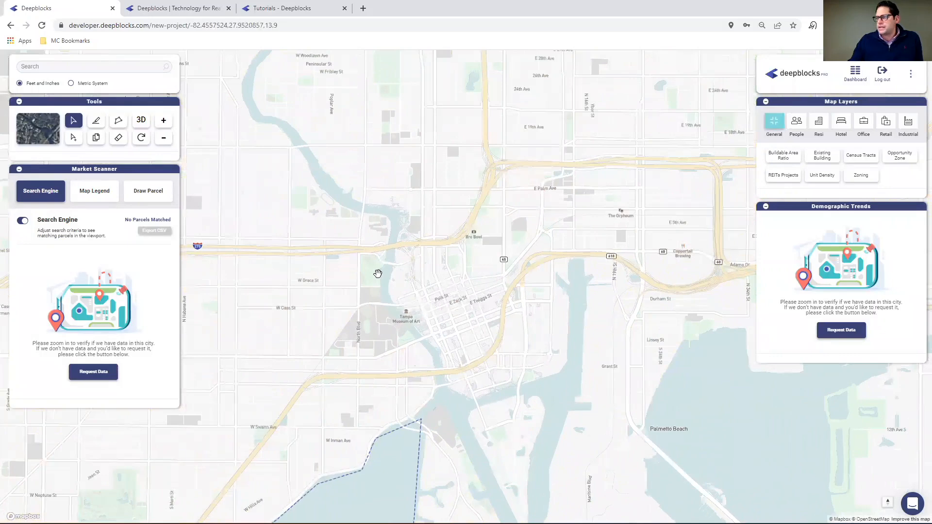
scroll(378, 274, up, 2)
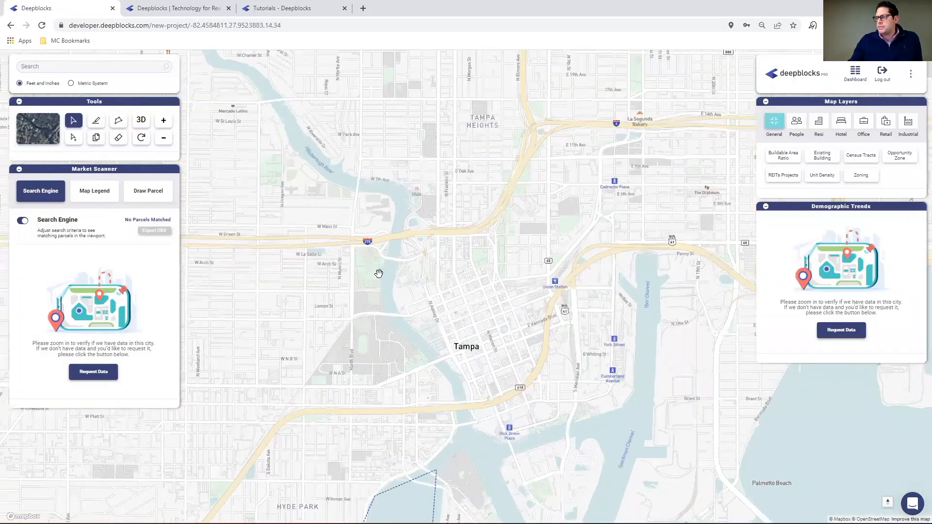
scroll(465, 270, up, 2)
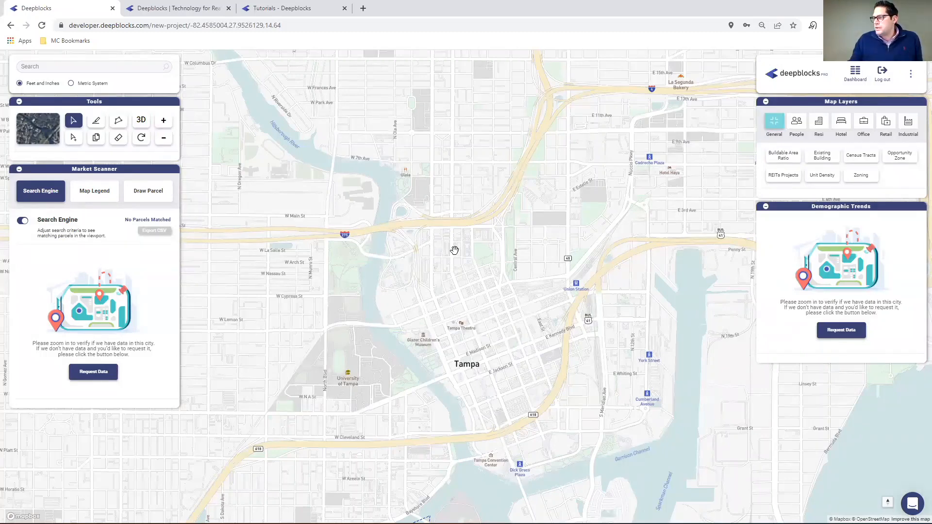
scroll(453, 250, up, 1)
scroll(454, 250, up, 1)
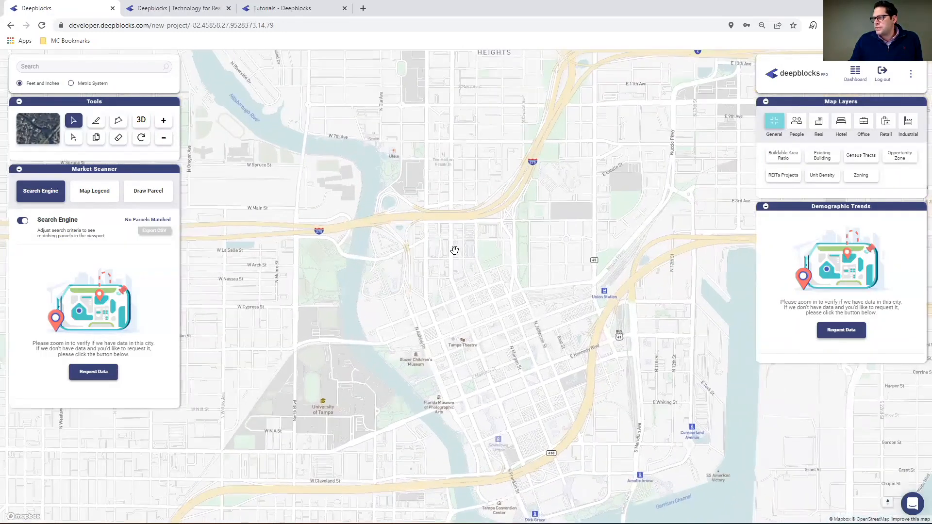
scroll(455, 250, up, 1)
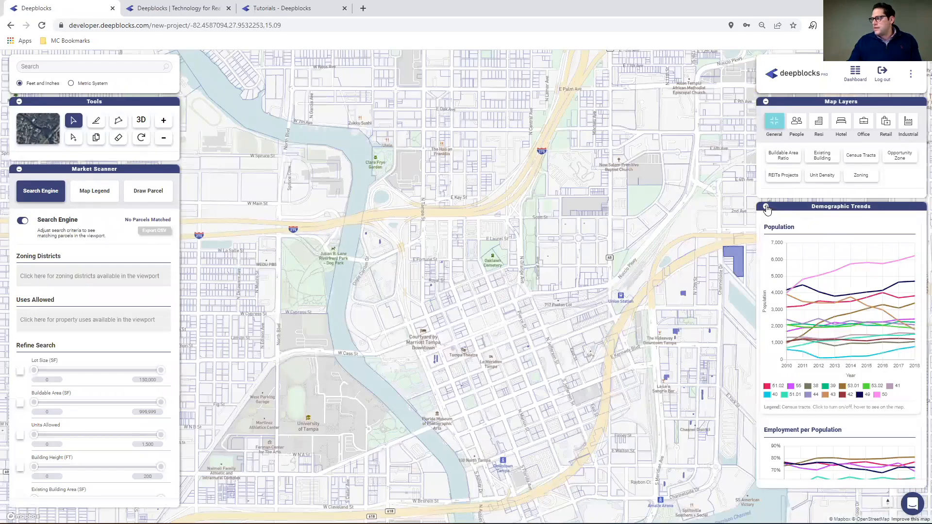
click(766, 207)
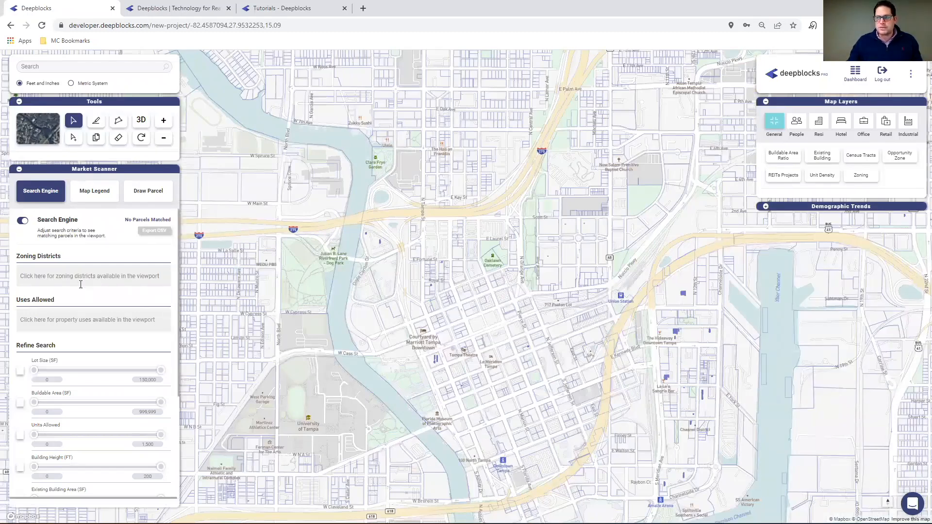
Enable the lot size filter with a maximum of 1,500,000 SF and view matches in the Tampa Heights area.
click(20, 371)
click(141, 380)
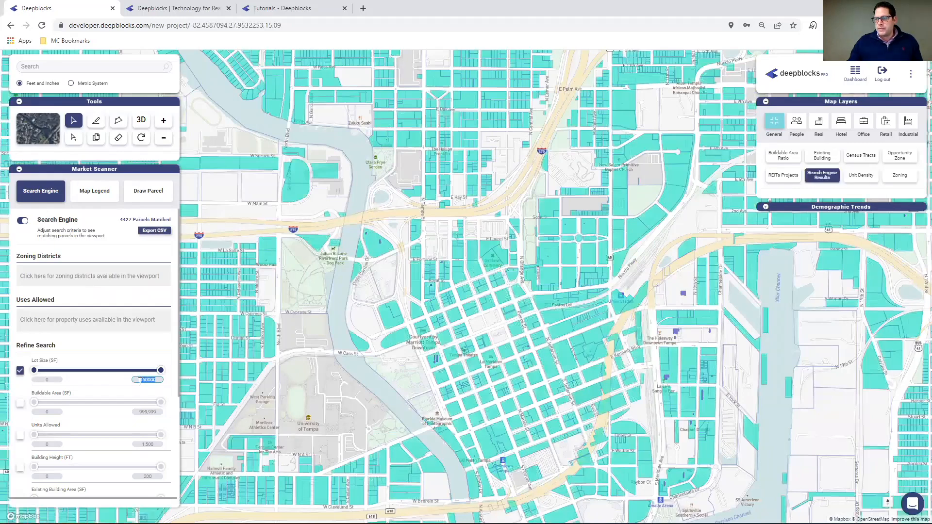
click(159, 380)
text(0)
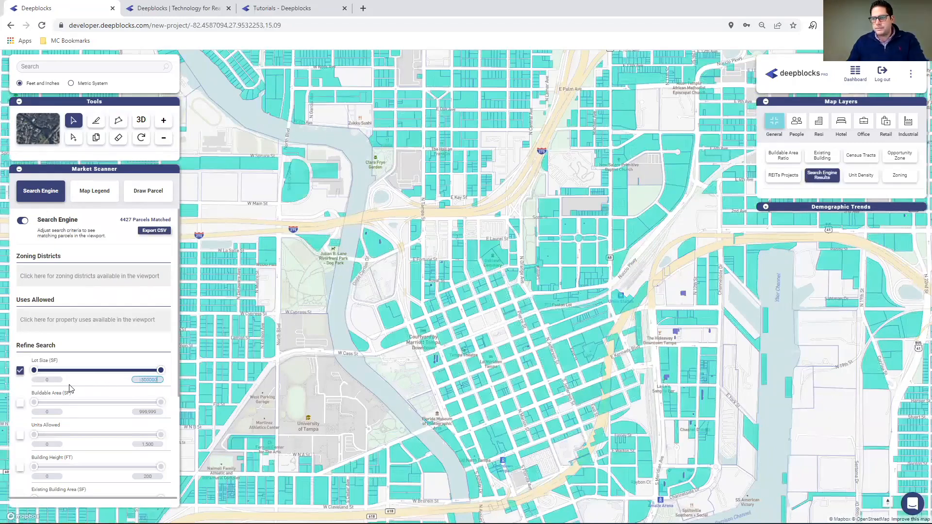
click(40, 379)
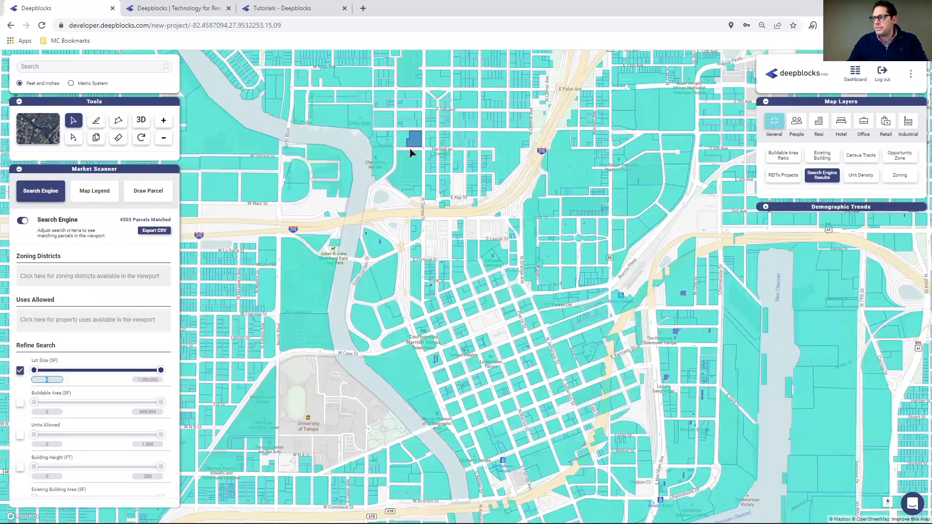
drag(409, 148, 331, 421)
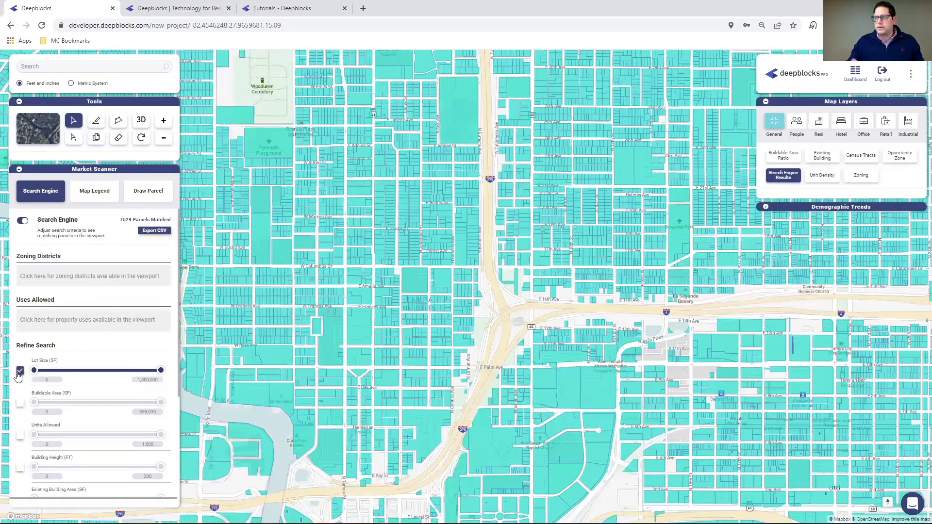
Turn off the lot size filter and filter the parcels by the Single Family allowed use.
click(19, 372)
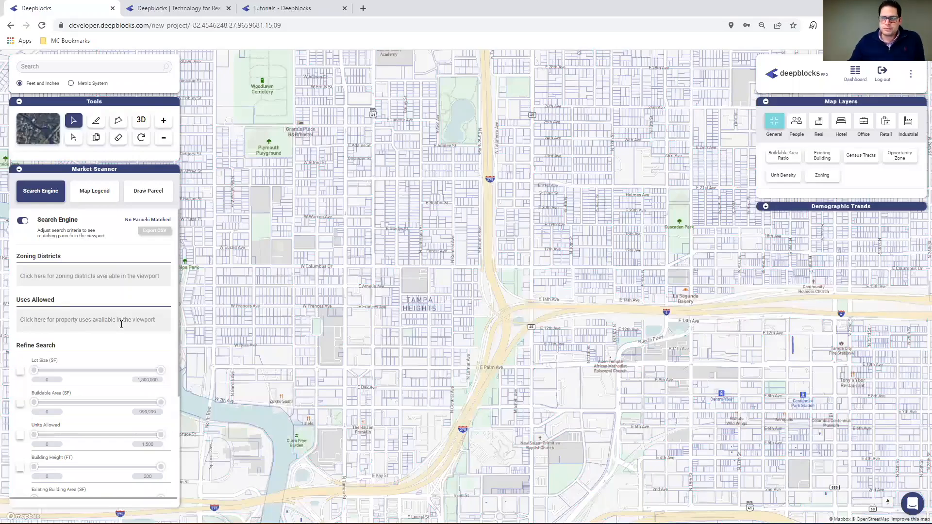
click(80, 322)
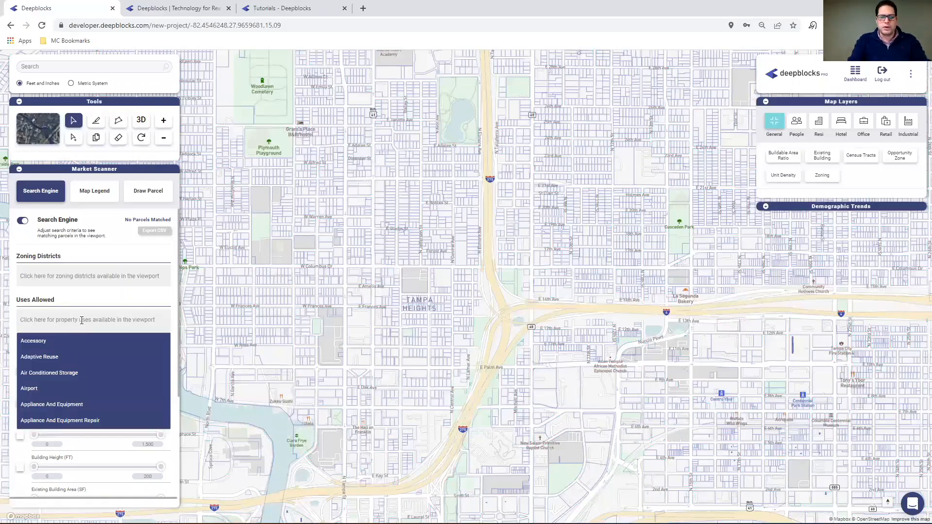
text(single)
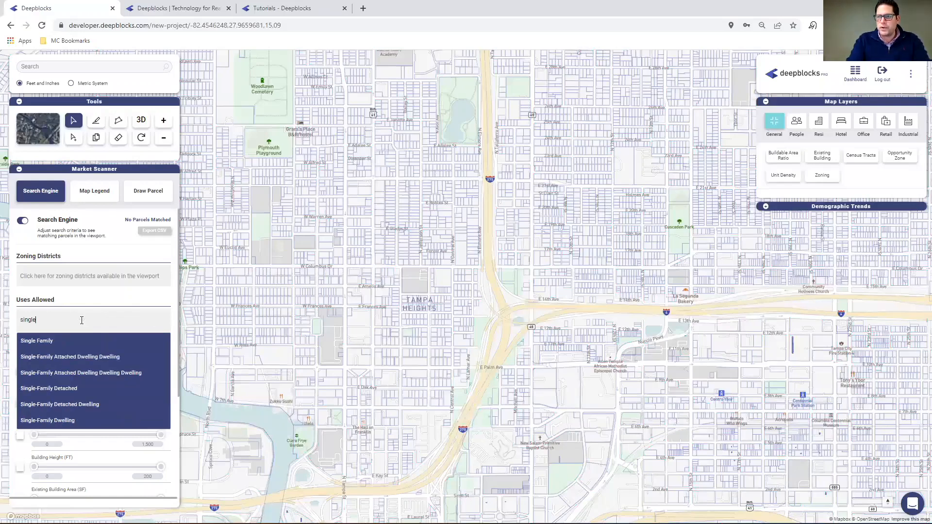
click(53, 340)
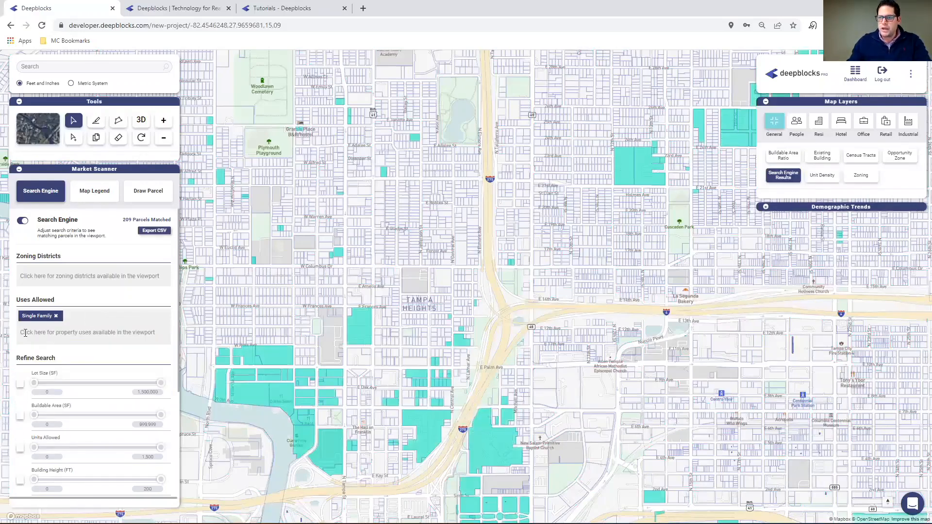
Add Single-Family Detached to the allowed uses in the parcel search.
click(48, 333)
text(single)
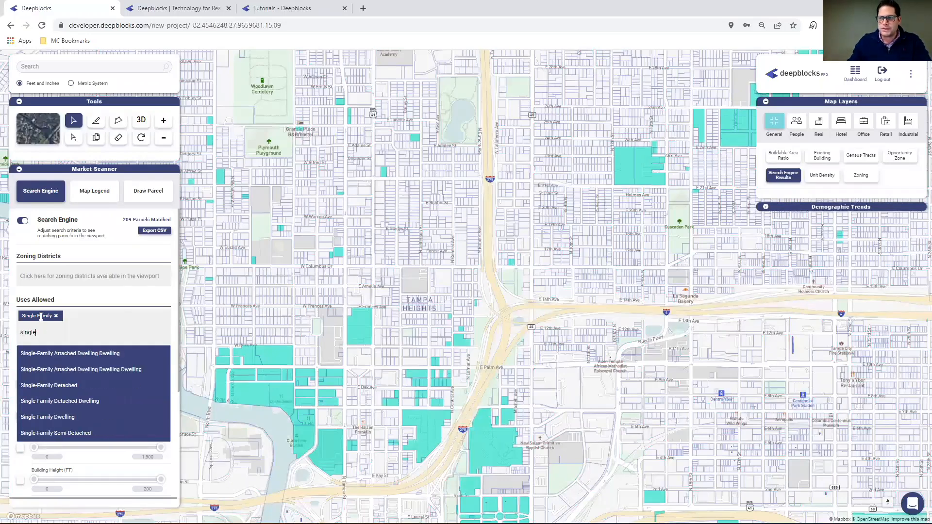
key(Return)
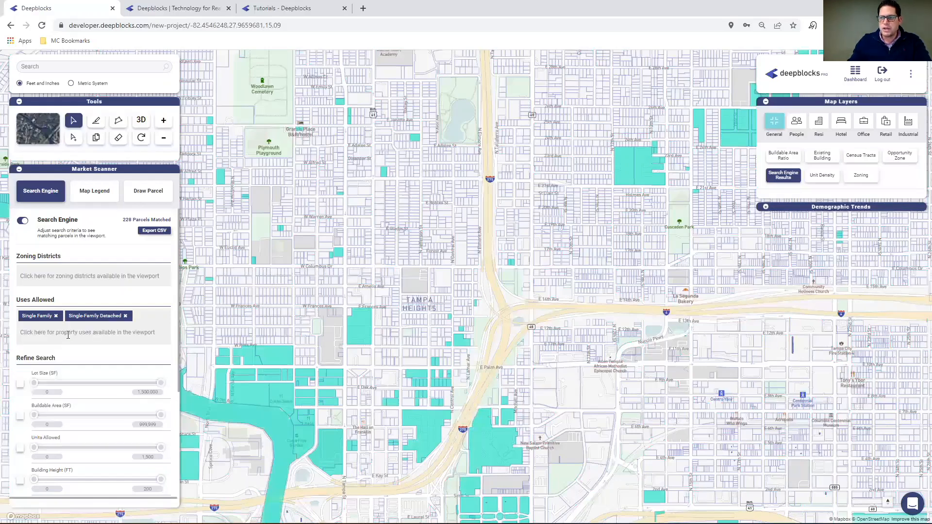
Add Single-Family Dwelling and Single-Family Detached Dwelling to the allowed uses in the parcel search.
click(68, 335)
text(single)
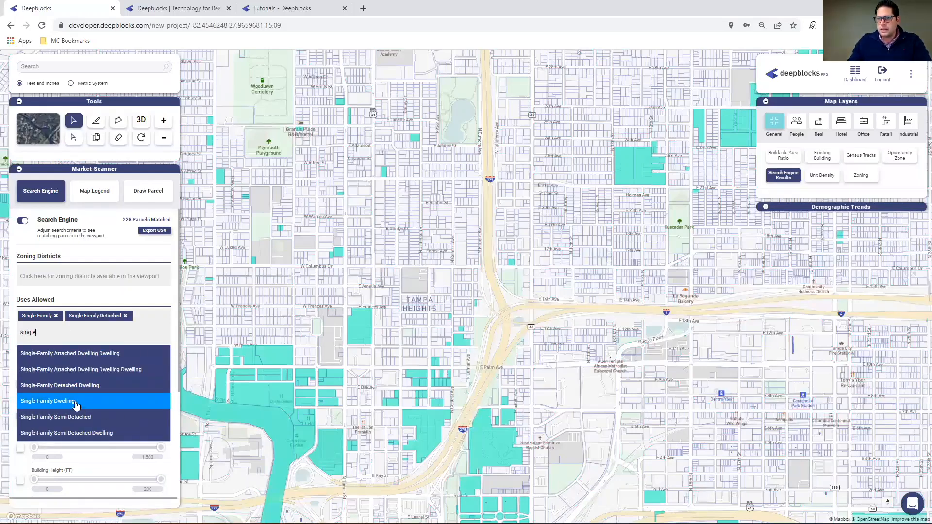
key(Return)
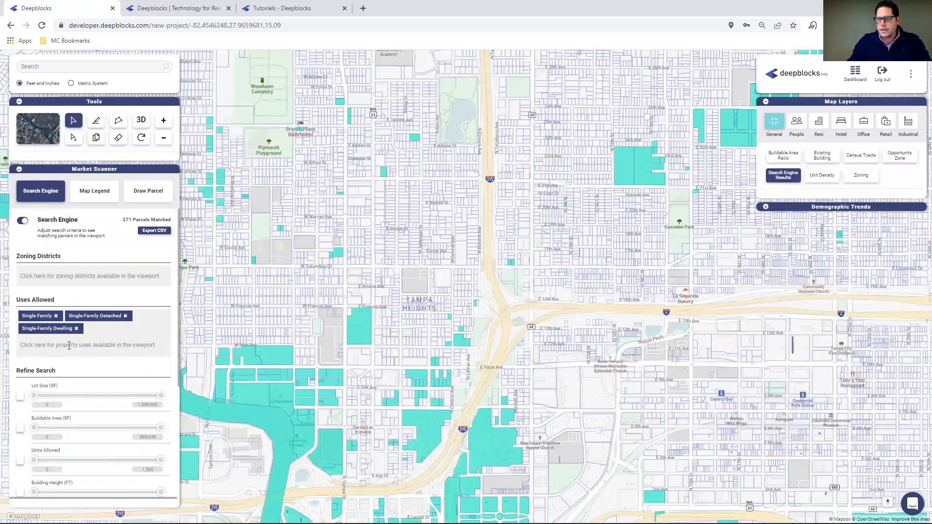
click(69, 345)
text(singl)
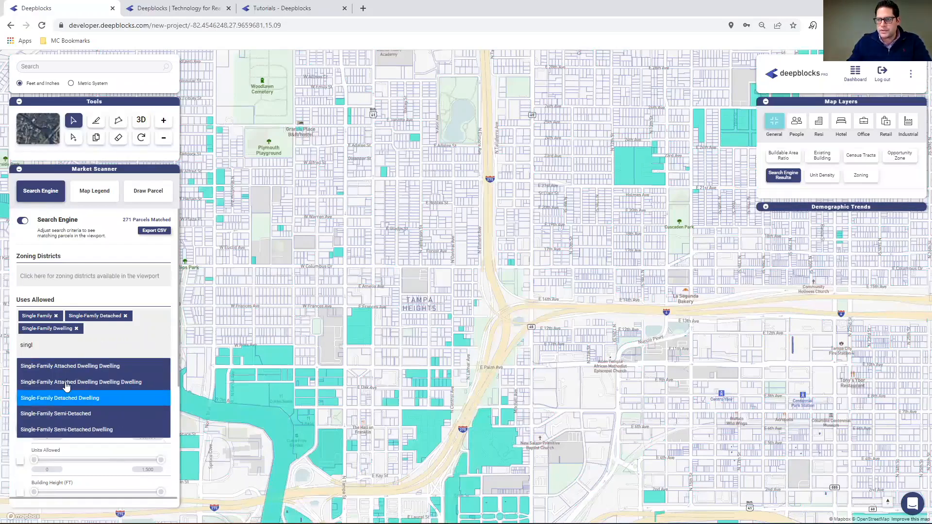
key(Return)
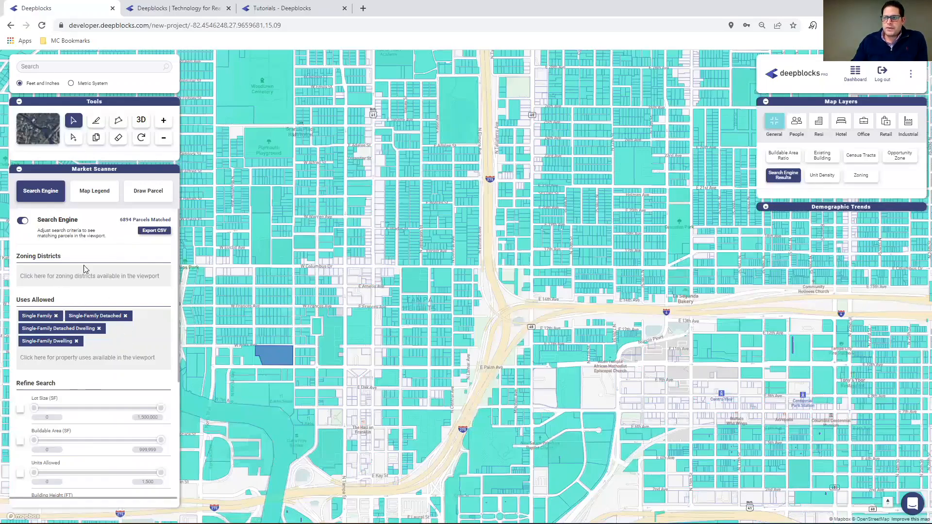
Enable the lot size filter with a range of 50,000 to 100,000 SF and check the matching parcels.
scroll(95, 397, down, 1)
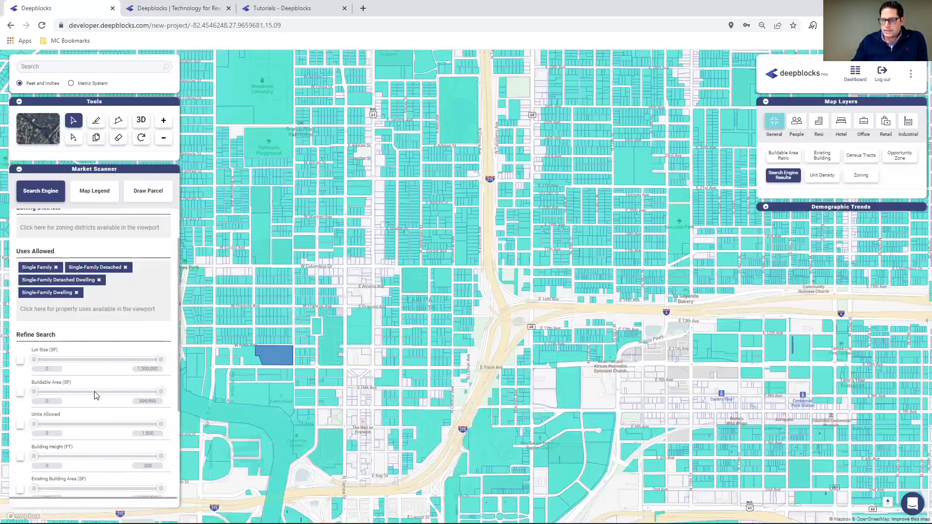
click(20, 362)
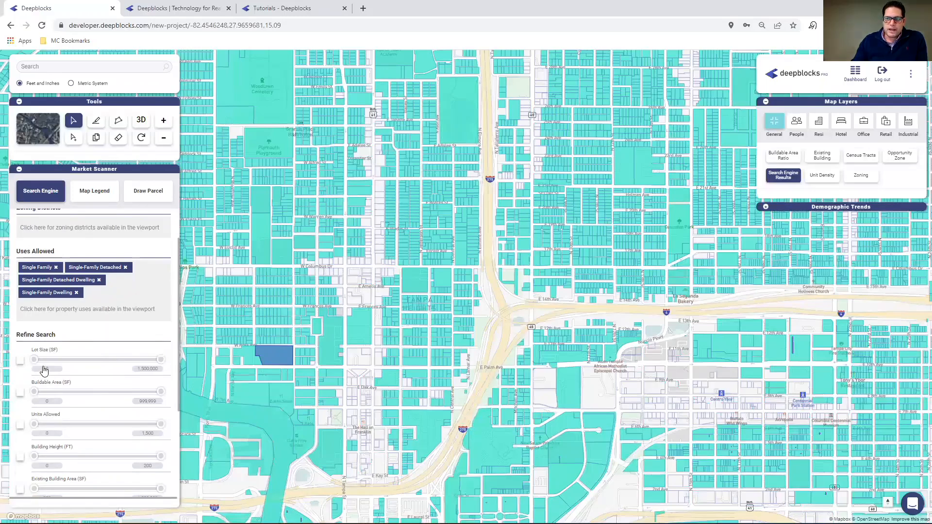
click(51, 370)
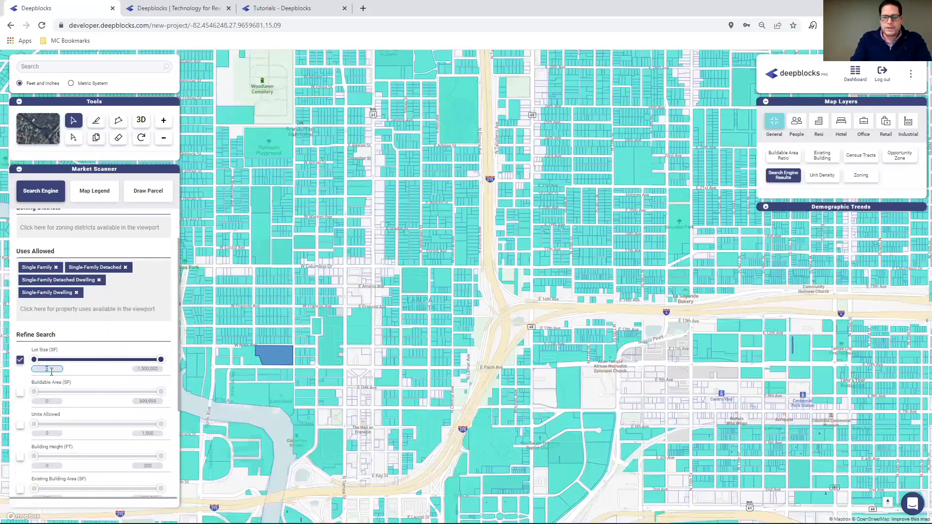
text(50000)
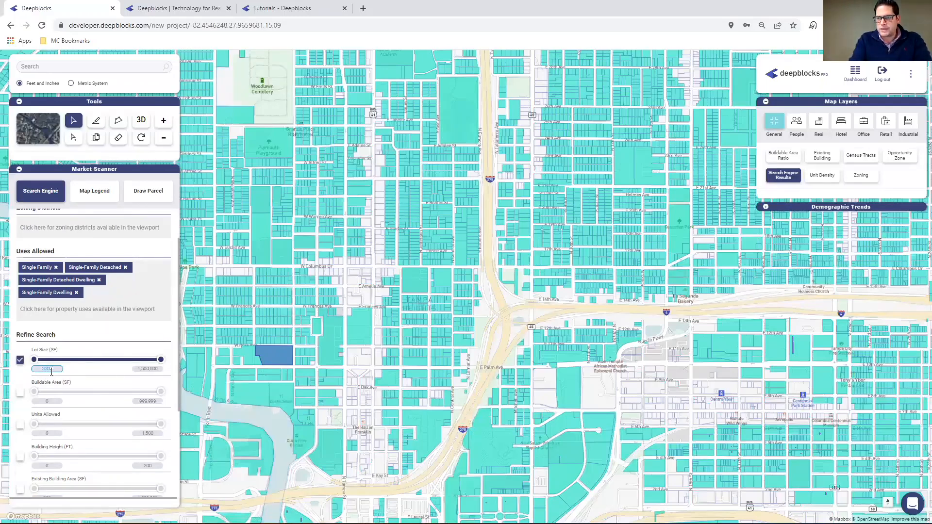
click(156, 369)
text(100000)
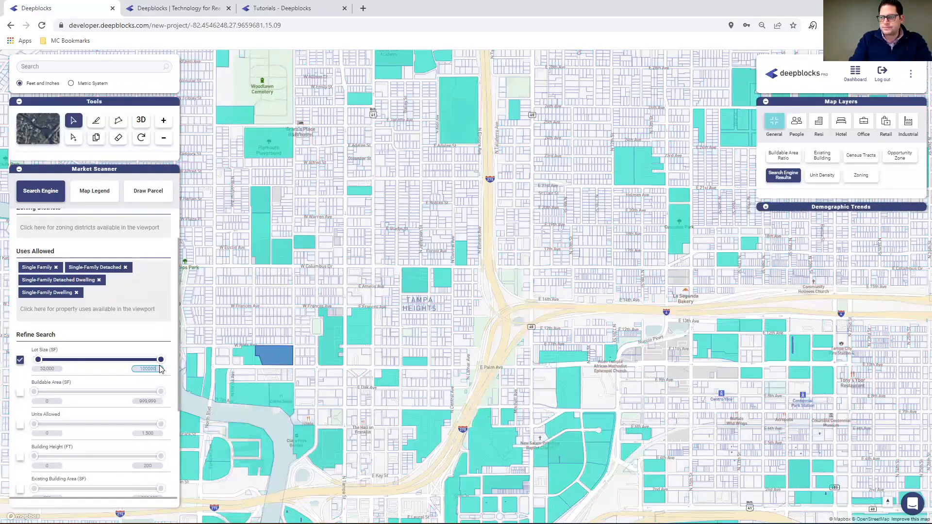
double_click(49, 370)
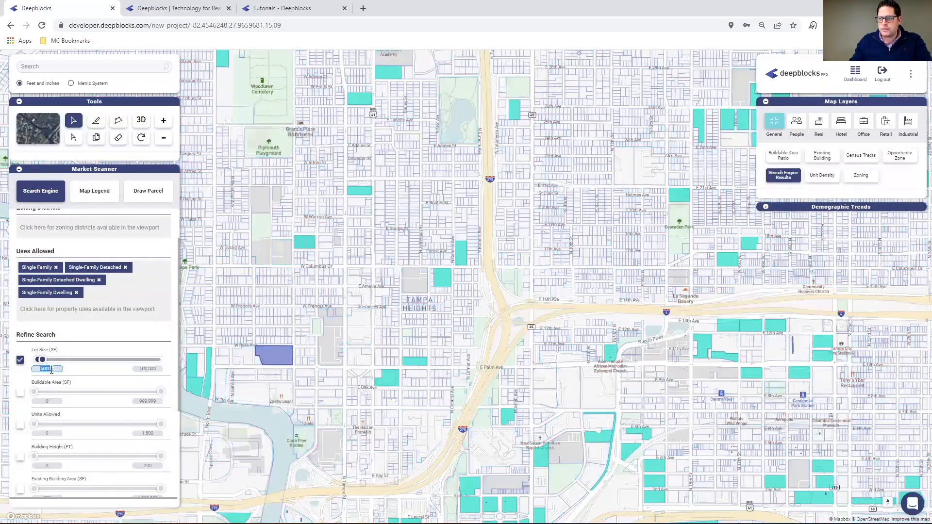
scroll(121, 292, up, 1)
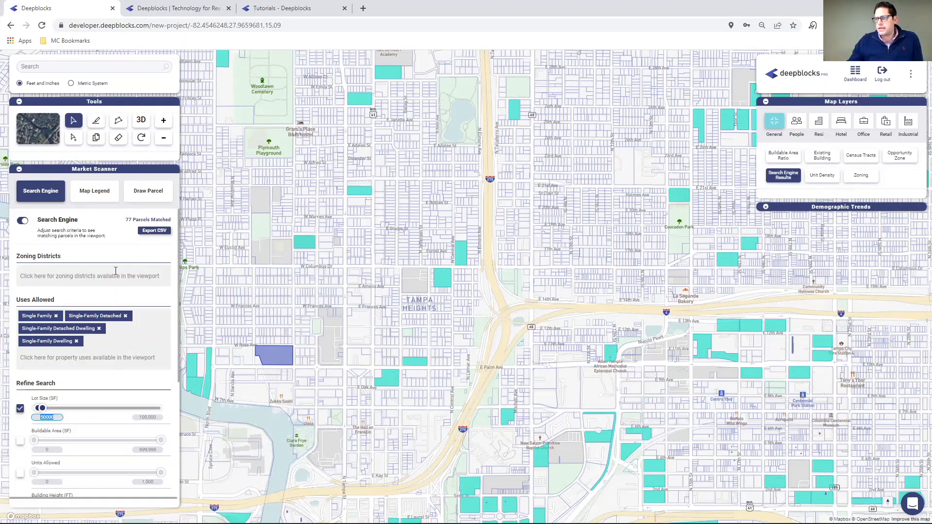
Enable the existing building area filter with minimum and maximum both 0 SF to keep only vacant parcels.
scroll(119, 376, down, 2)
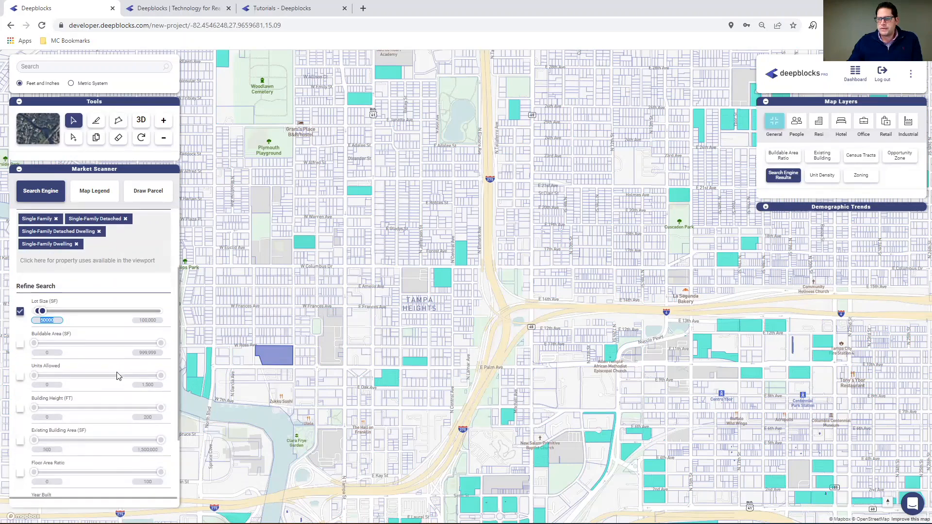
click(20, 442)
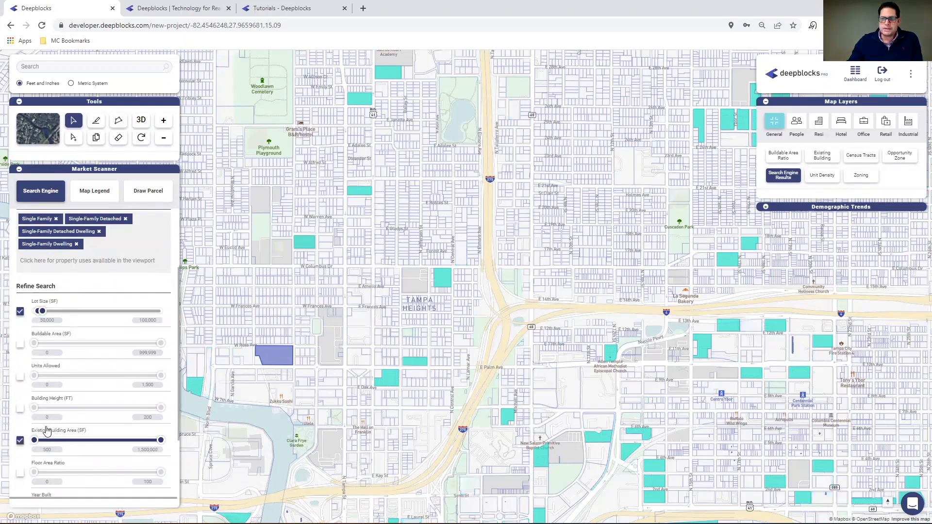
double_click(144, 449)
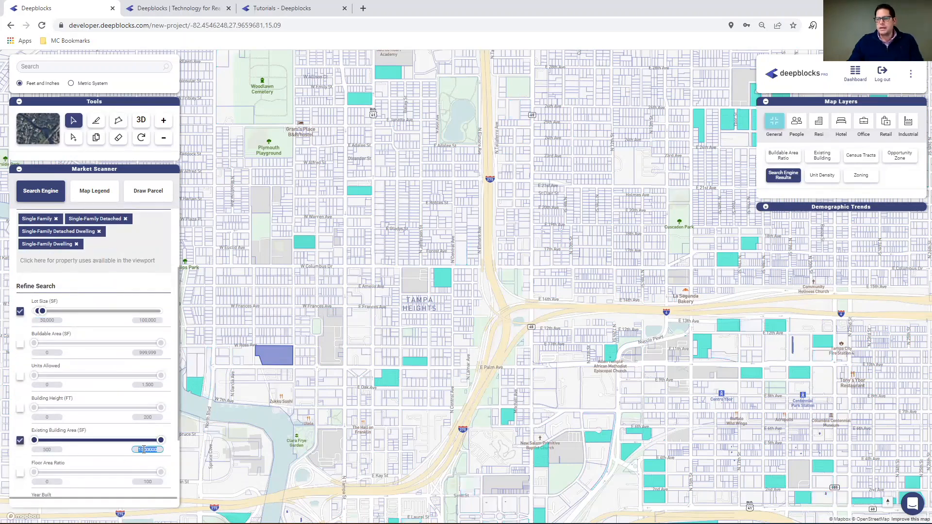
key(BackSpace)
click(53, 449)
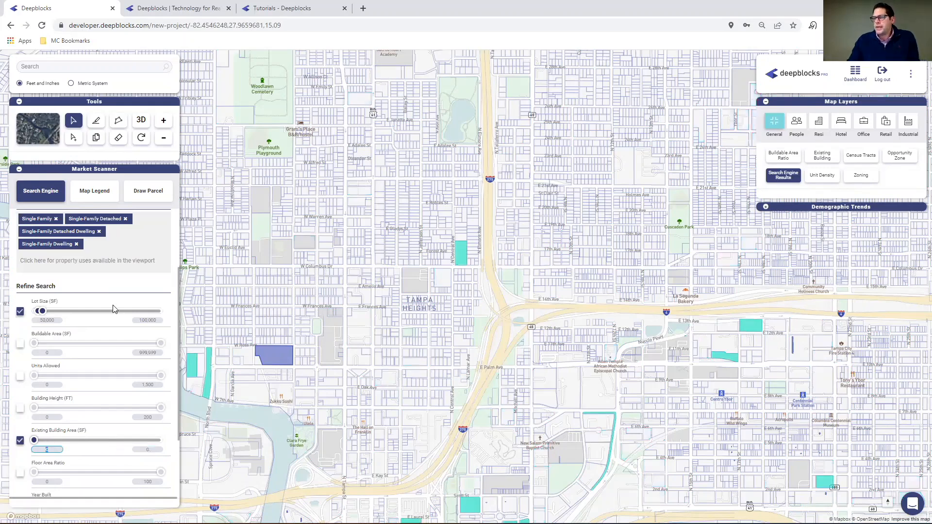
scroll(124, 306, up, 3)
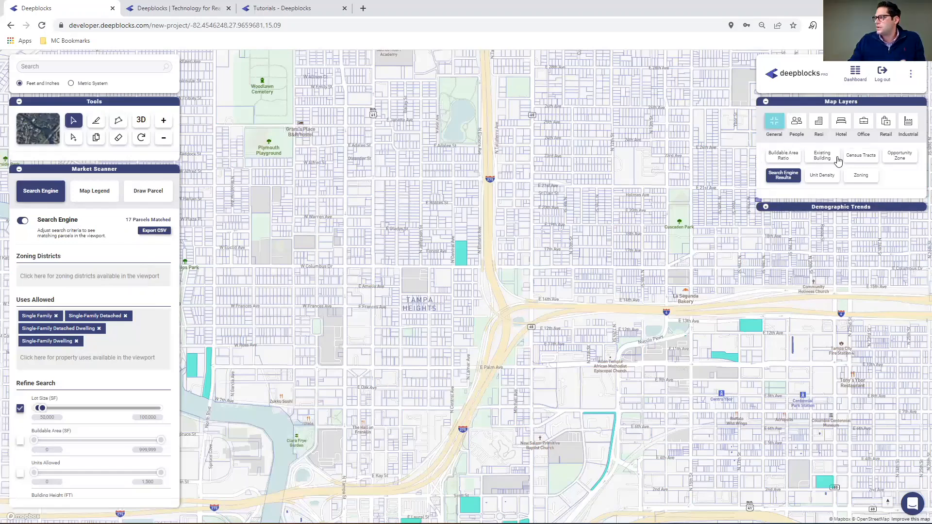
Examine the opportunity zone and median income layers over the matching parcels, turning each layer off after viewing.
click(906, 156)
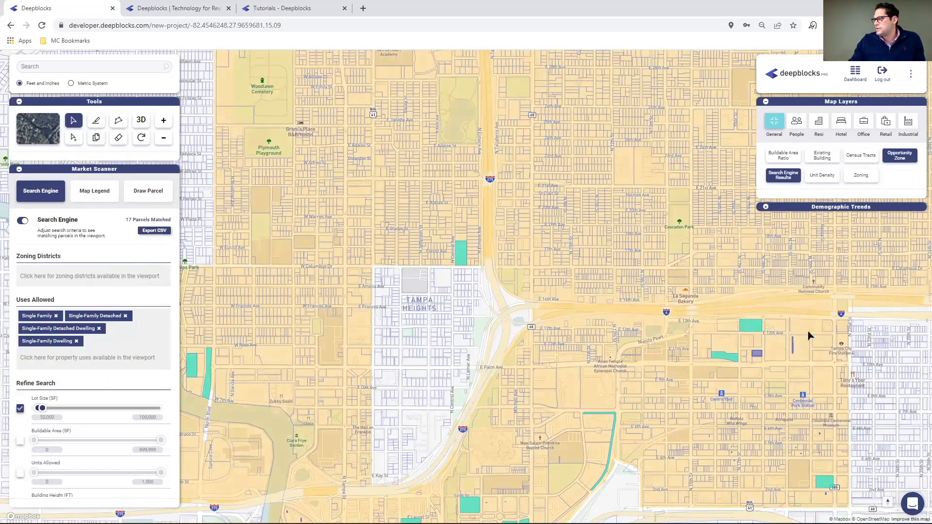
click(902, 159)
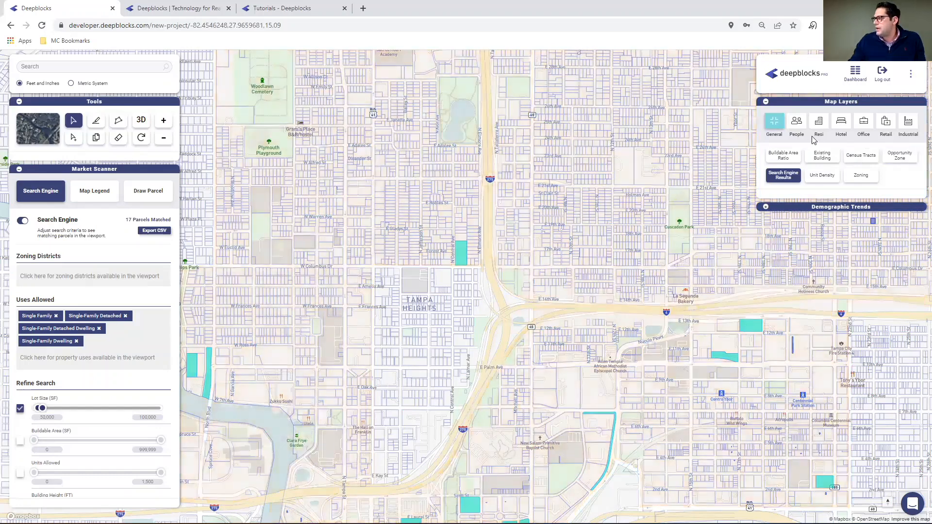
click(798, 123)
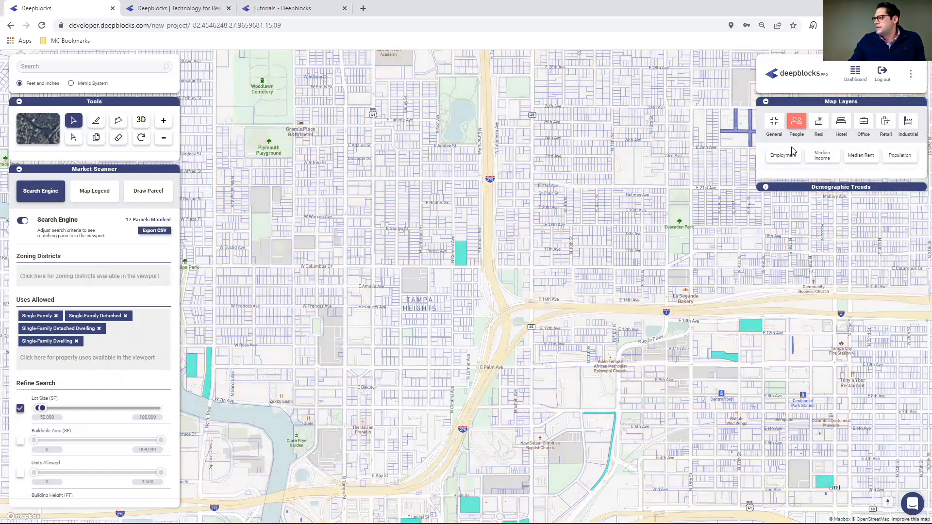
click(828, 158)
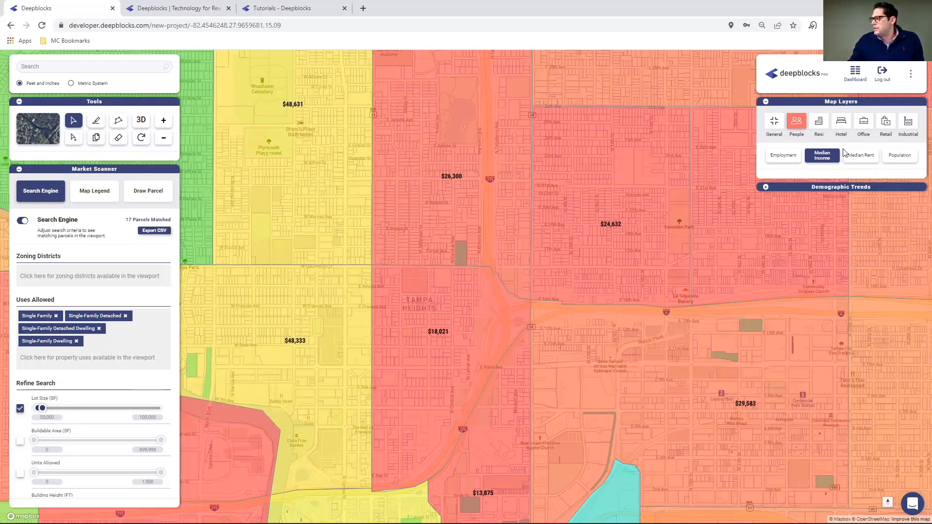
click(825, 155)
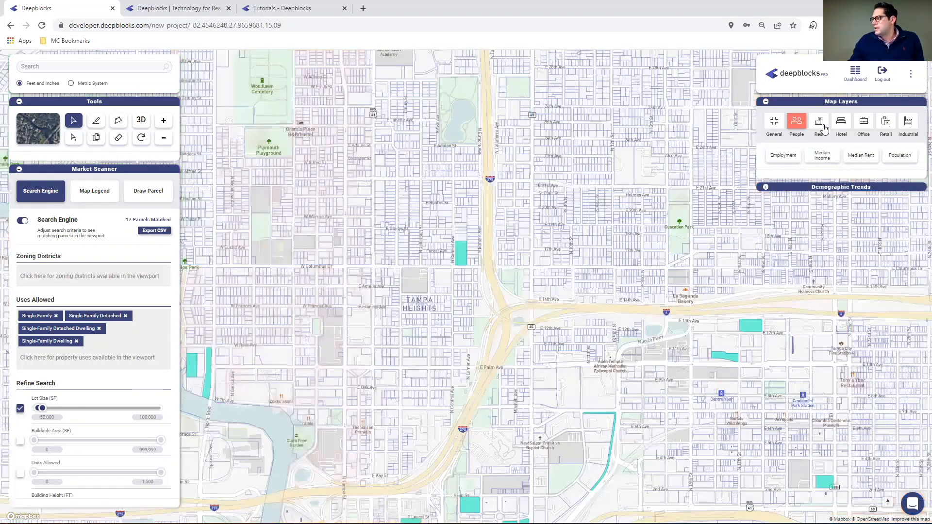
Examine the residential rates layer around the matching parcels and turn it off.
click(821, 125)
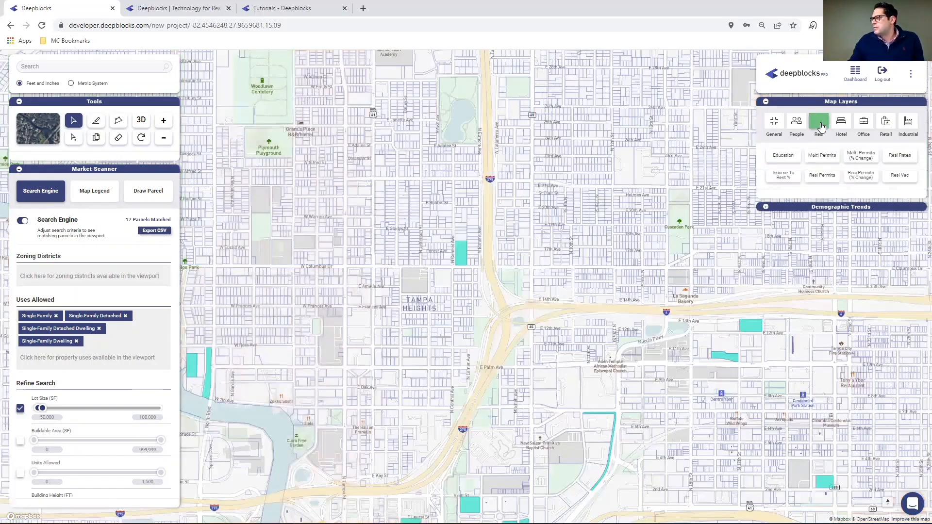
click(901, 156)
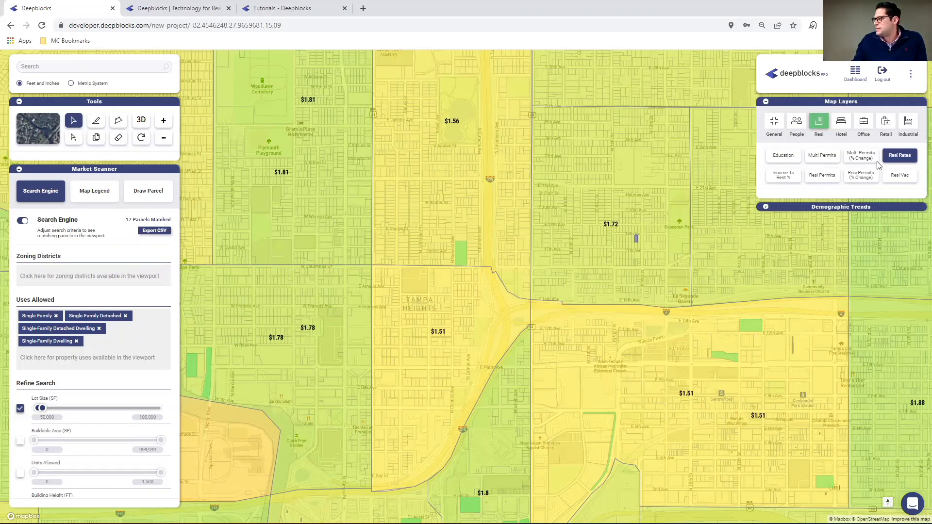
click(906, 157)
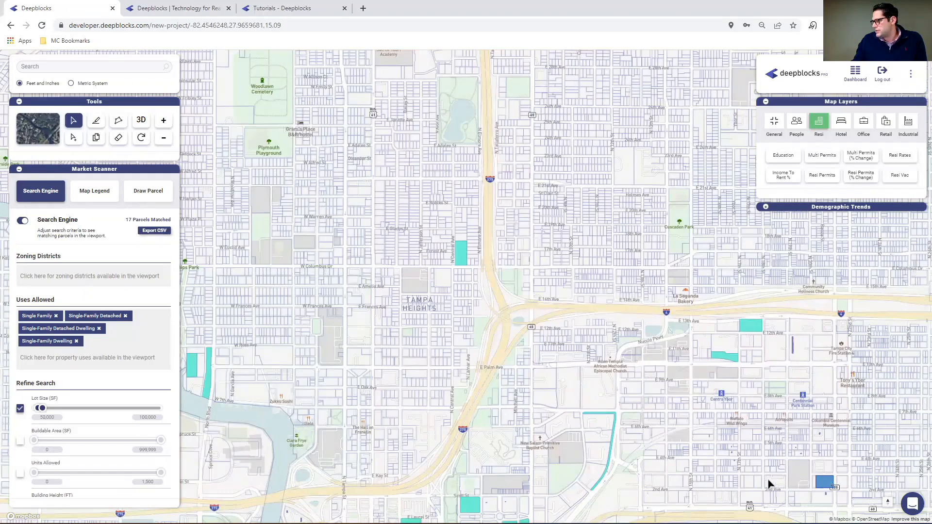
Examine the zoning districts around the matching Ybor City parcel on 2nd Ave by N 20th St, then hide the zoning layer.
drag(587, 408, 501, 373)
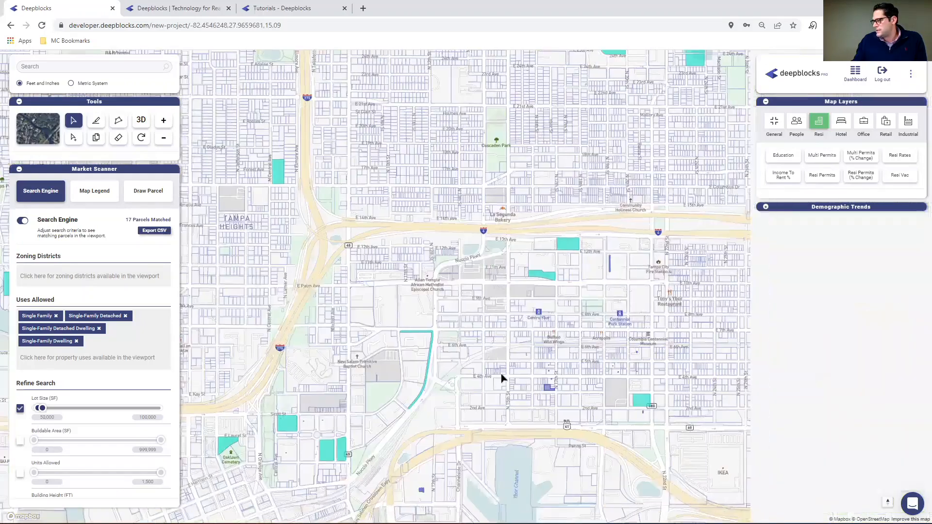
scroll(500, 375, up, 3)
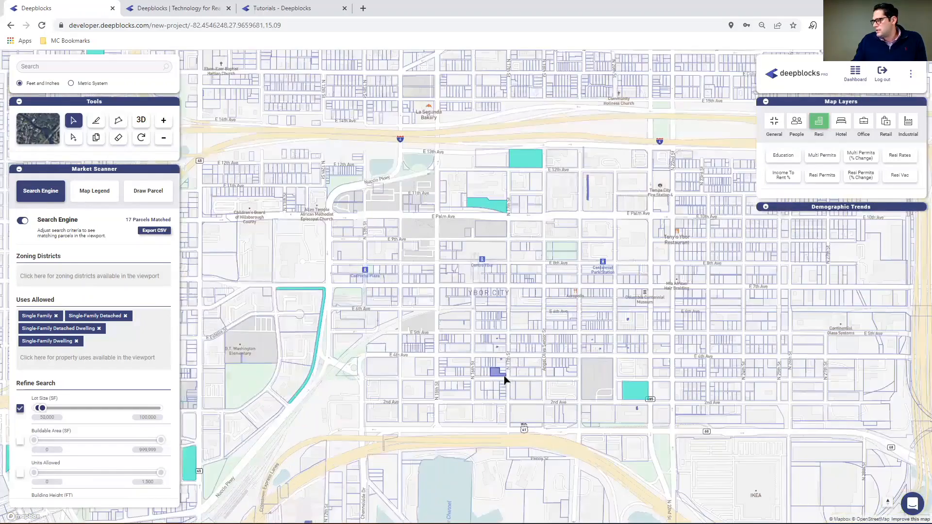
drag(539, 377, 453, 305)
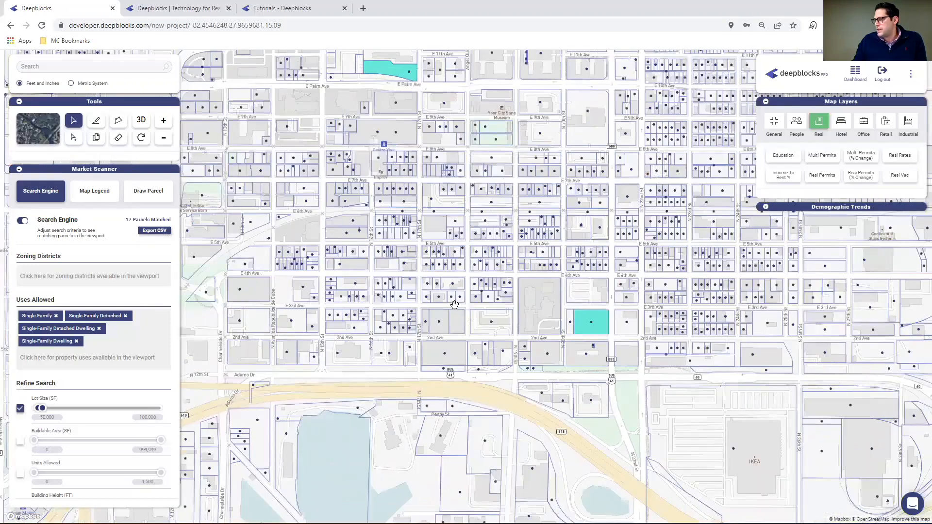
scroll(454, 305, up, 4)
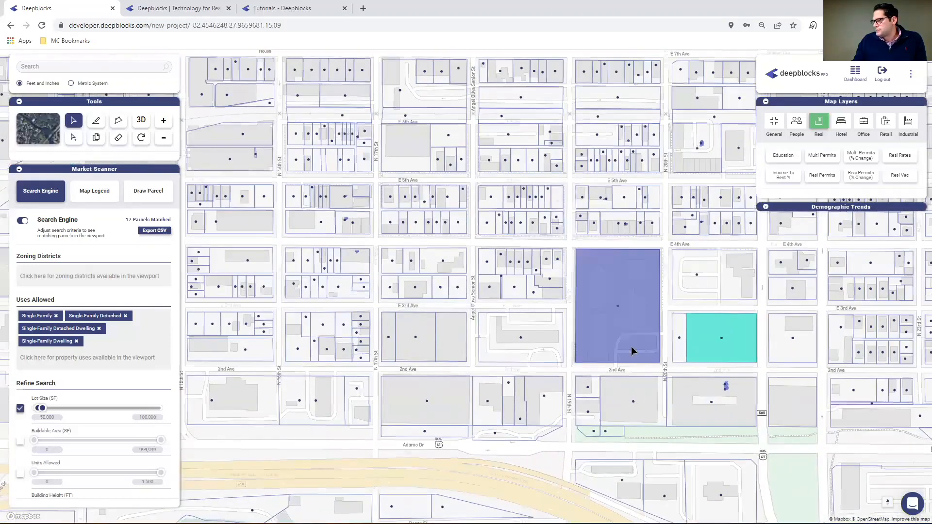
drag(631, 347, 504, 328)
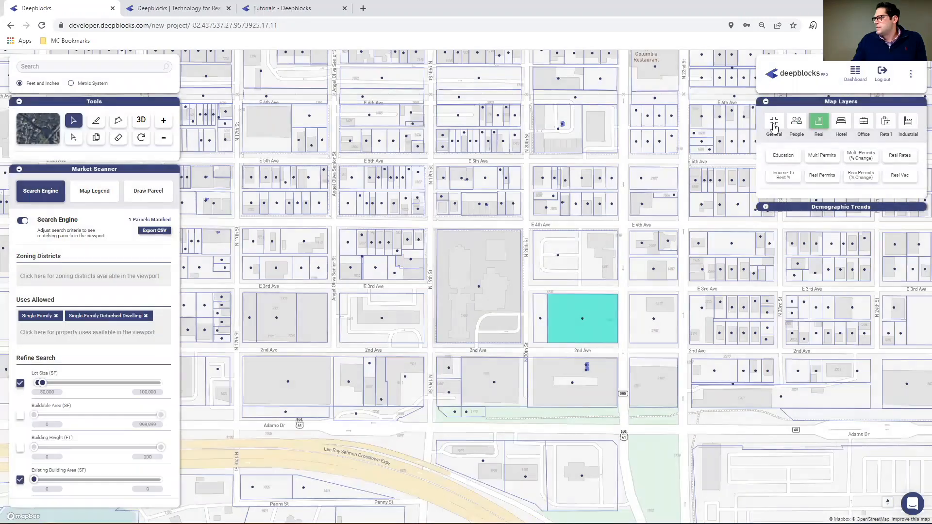
click(774, 128)
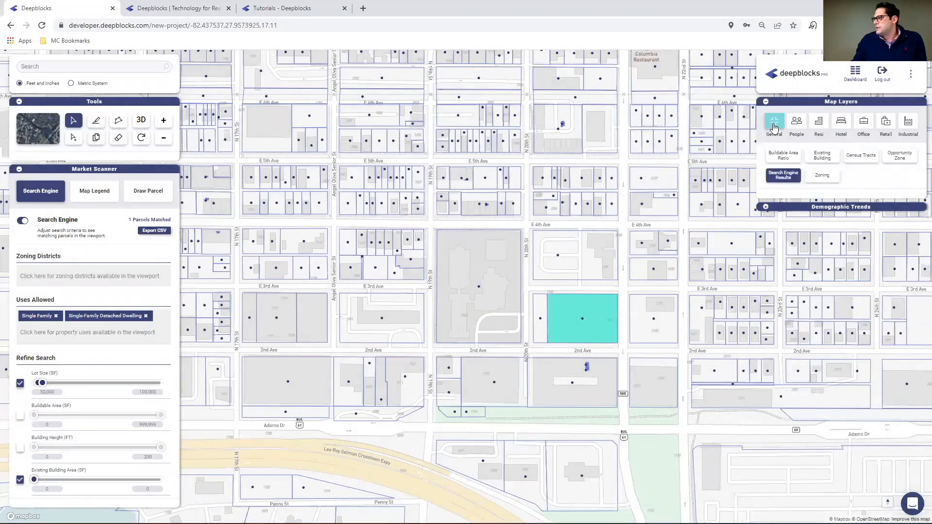
click(828, 179)
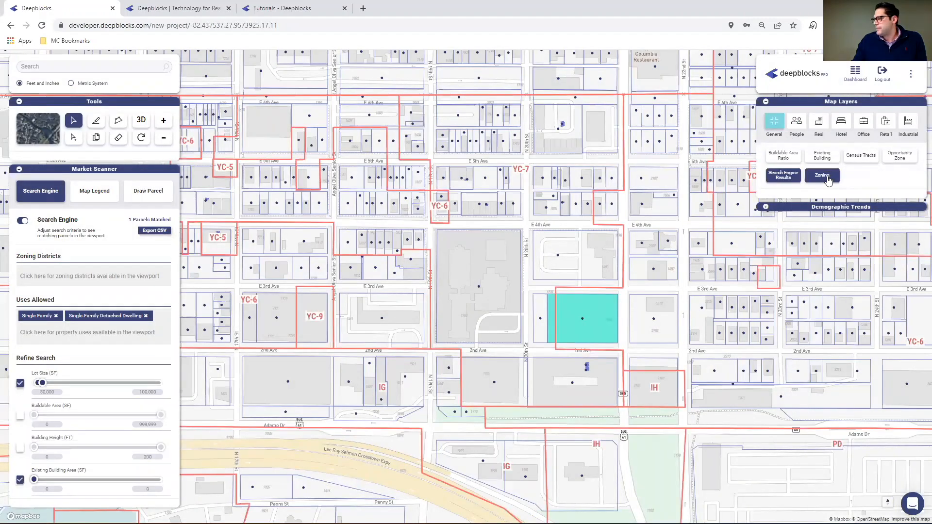
click(827, 179)
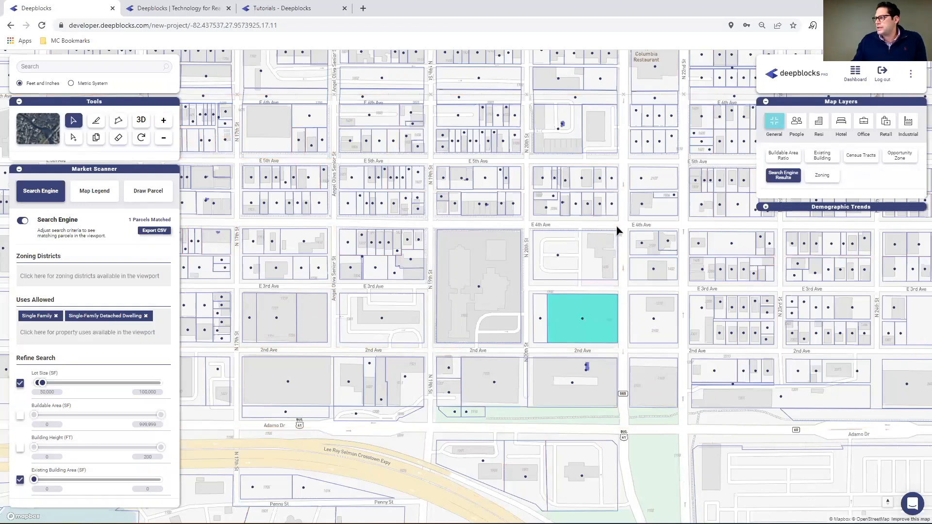
Open the demographic trends for the area and hide the grey census tract's line in the Population chart.
click(766, 208)
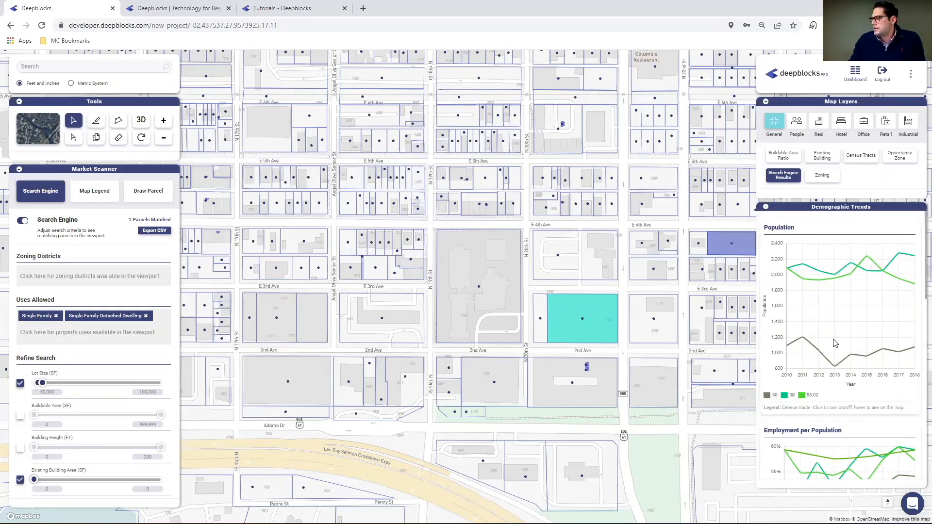
mouse_move(770, 396)
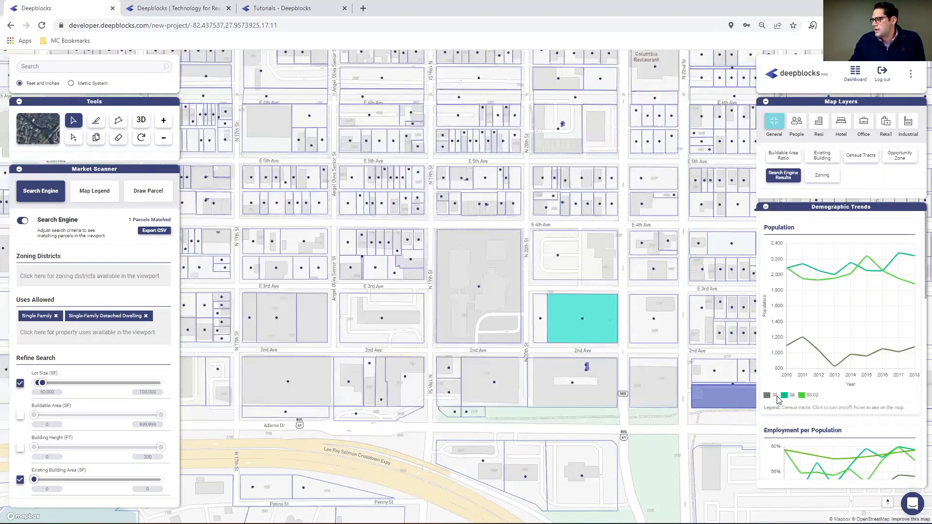
click(775, 396)
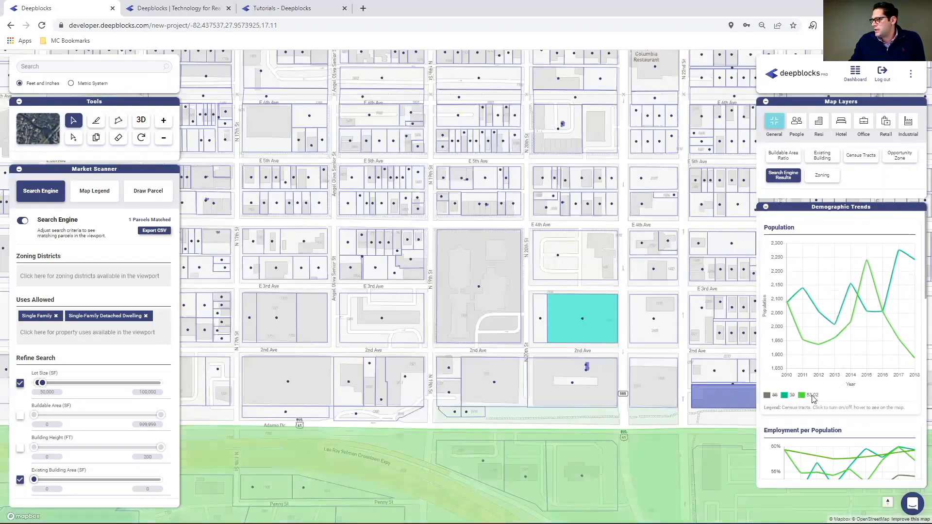
Hide census tract 53.02 in the Population chart and tracts 38 and 53.02 in the Employment per Population chart.
click(813, 397)
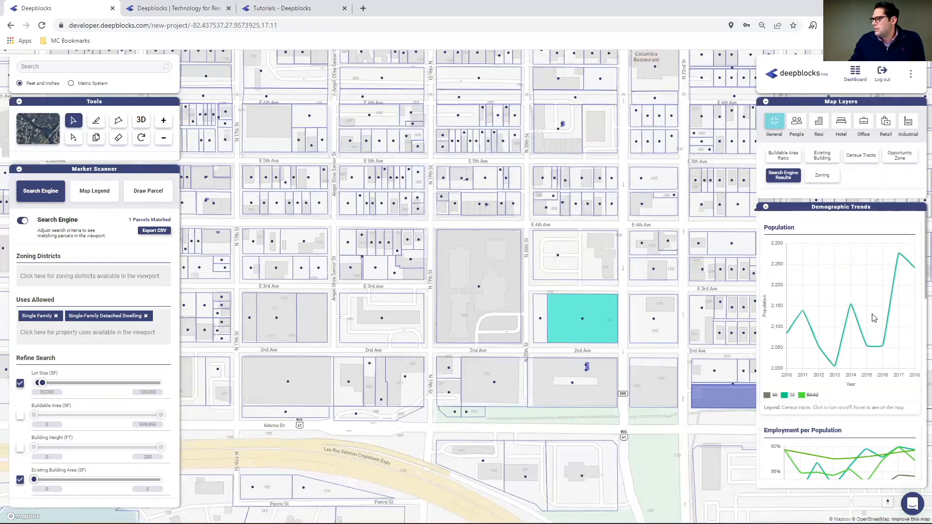
scroll(830, 330, down, 4)
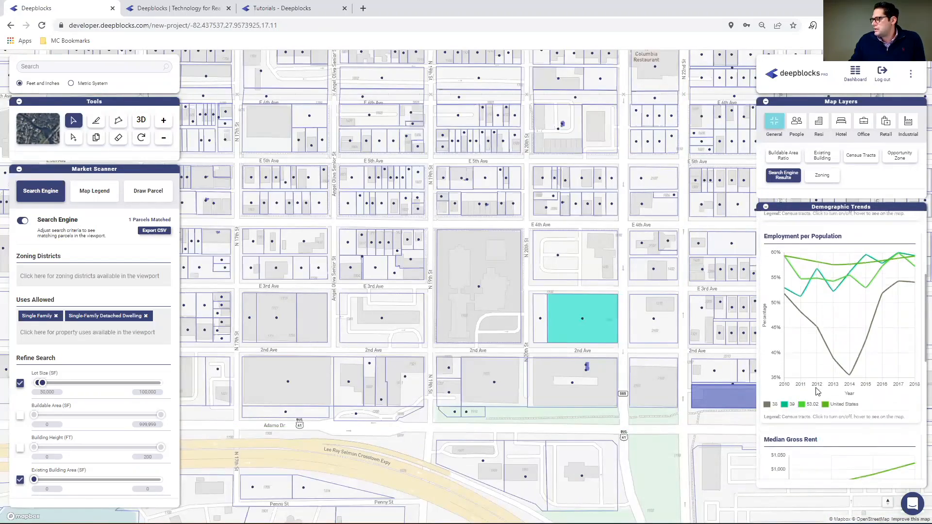
click(776, 404)
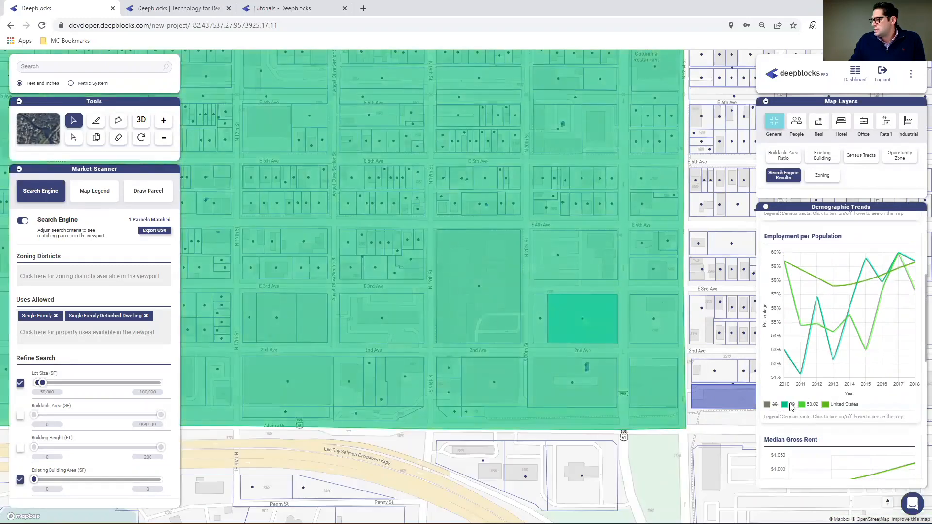
click(813, 405)
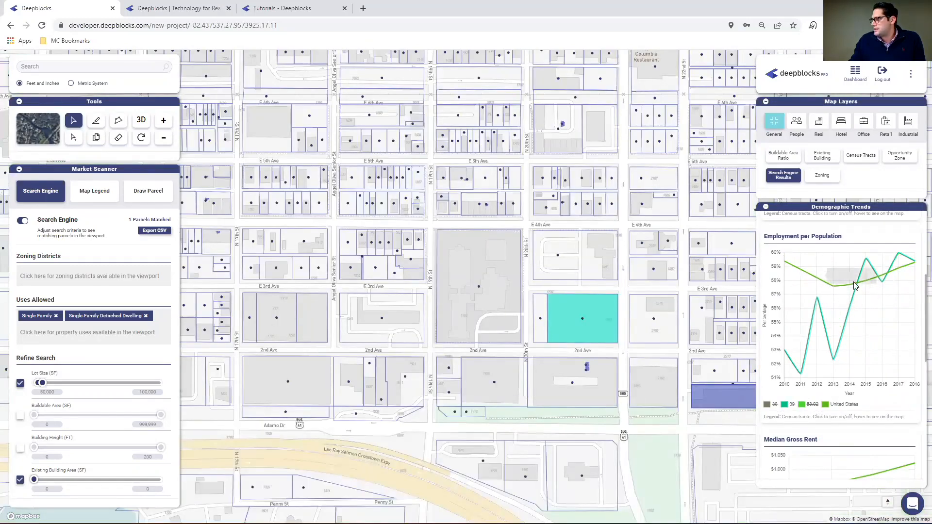
Hide census tracts 38 and 53.02 in the Median Gross Rent chart, leaving tract 39 and the United States.
scroll(850, 343, down, 3)
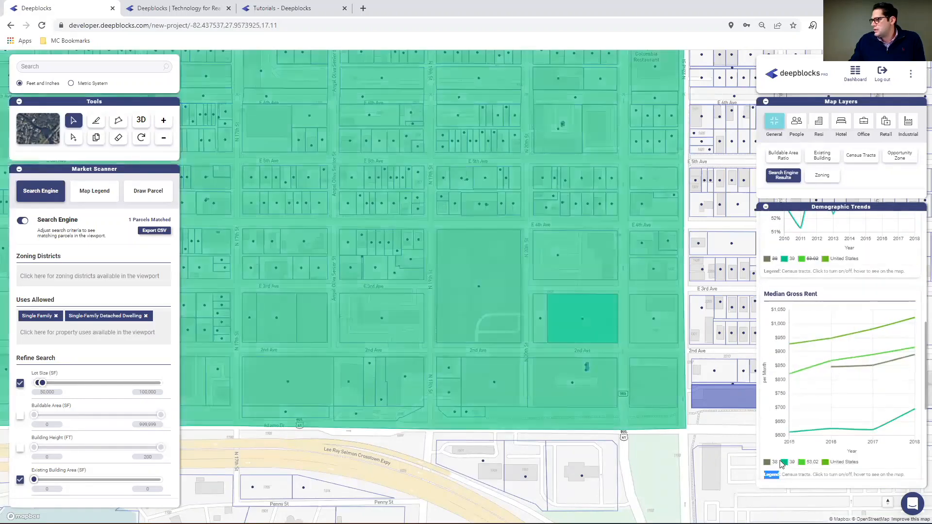
click(779, 465)
click(812, 464)
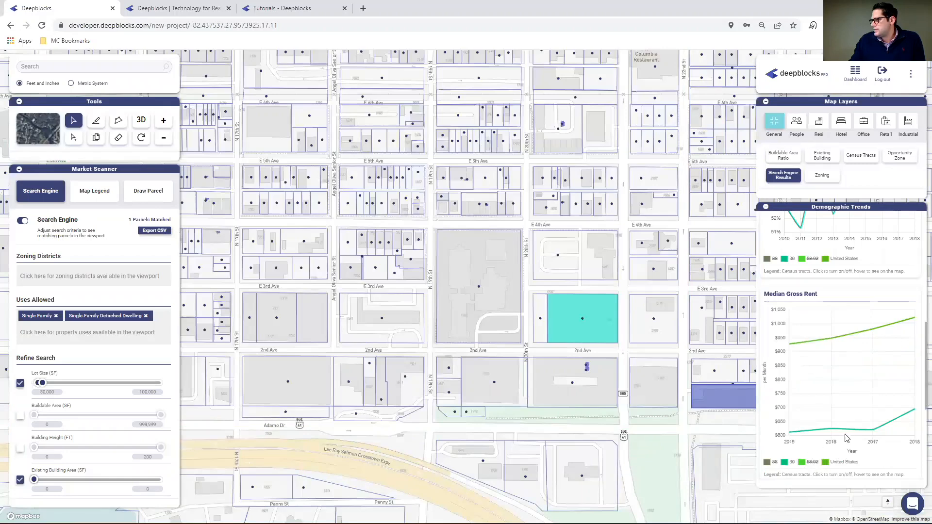
Hide census tracts 38 and 53.02 in the Median Household Income chart to compare tract 39 with the United States.
scroll(869, 389, down, 2)
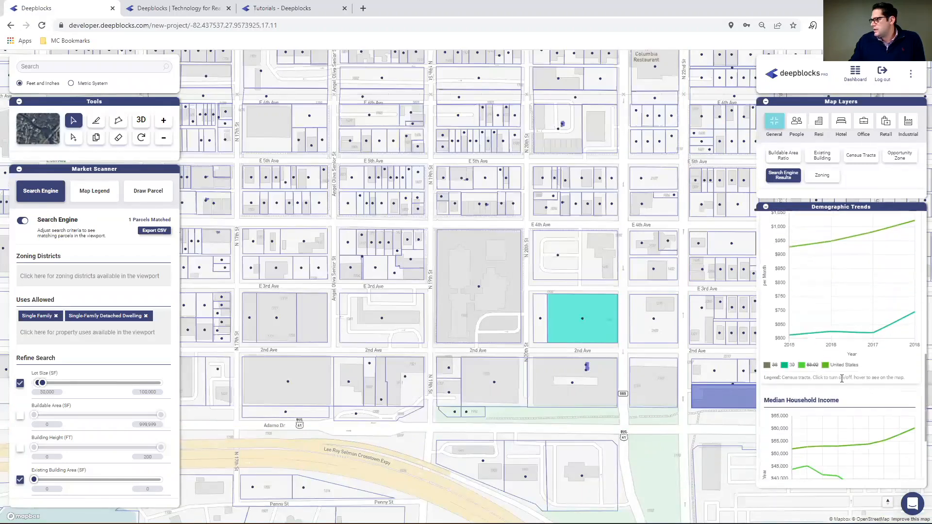
scroll(854, 384, down, 2)
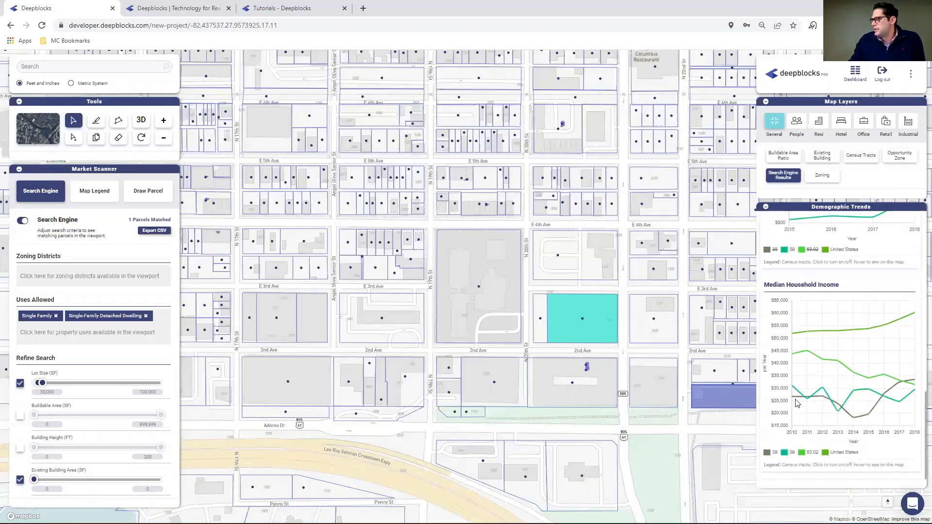
click(772, 453)
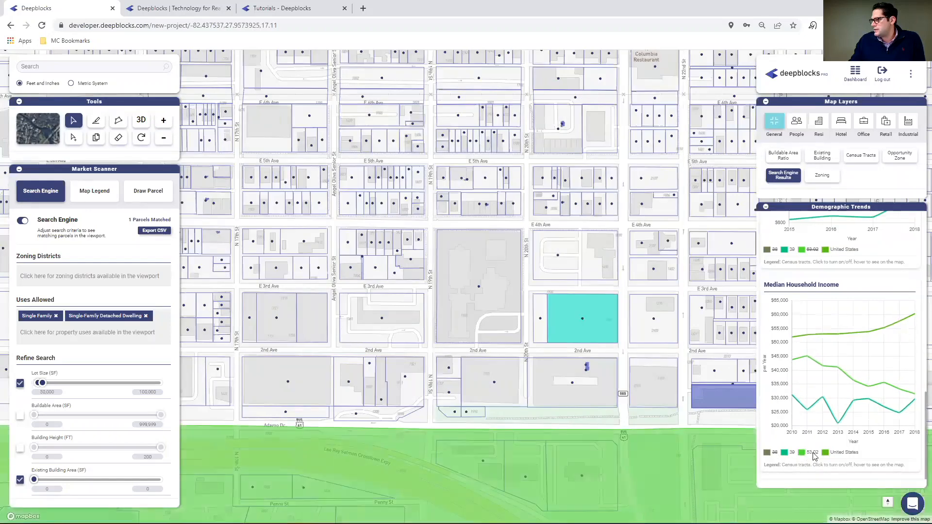
click(813, 453)
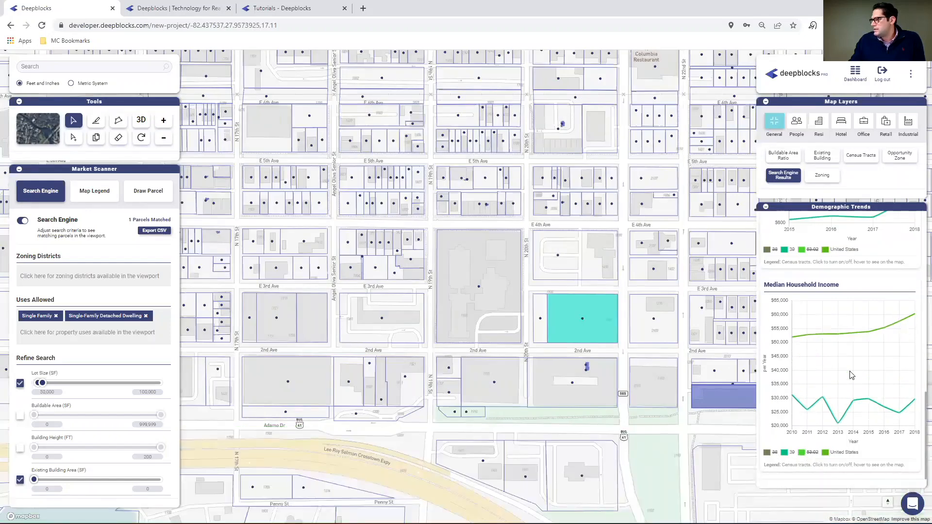
Select the matching parcel on 2nd Ave at N 20th St and review its demographics, property, value and owner data.
click(573, 319)
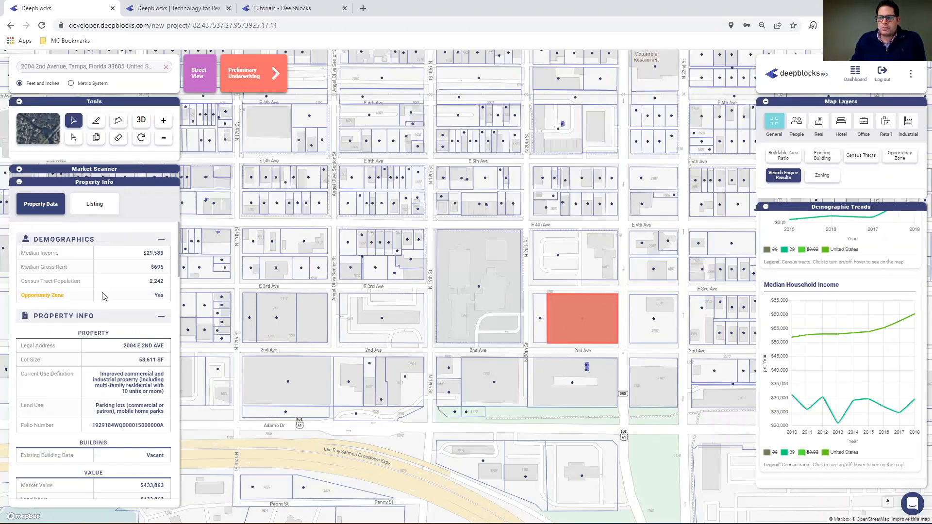
scroll(147, 296, down, 2)
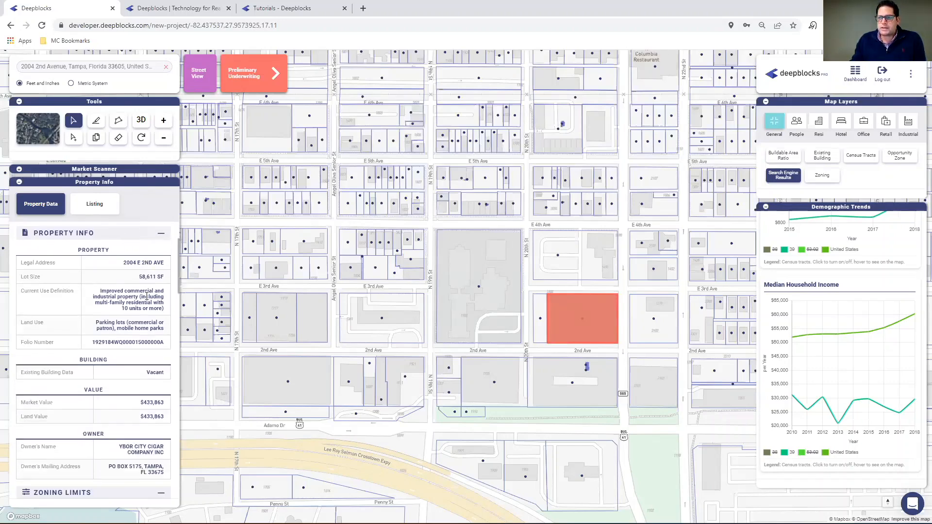
scroll(134, 303, down, 1)
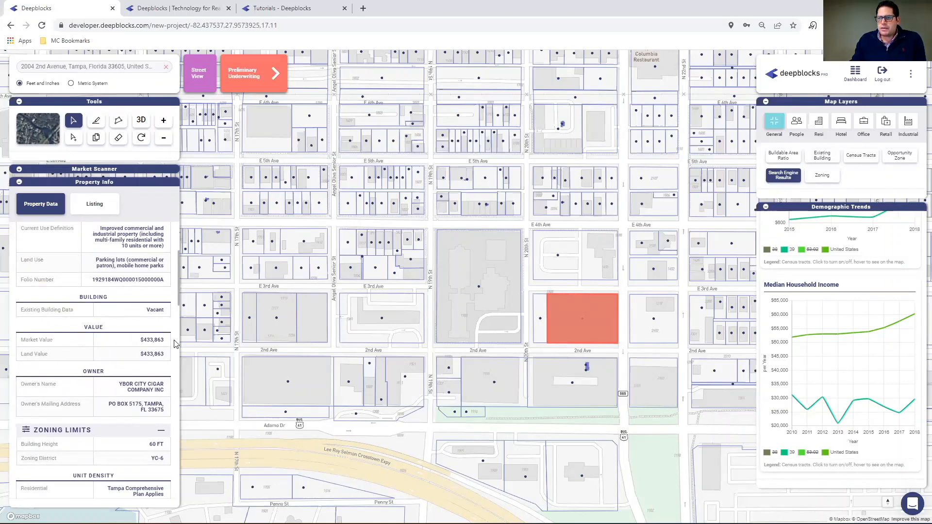
scroll(80, 291, down, 2)
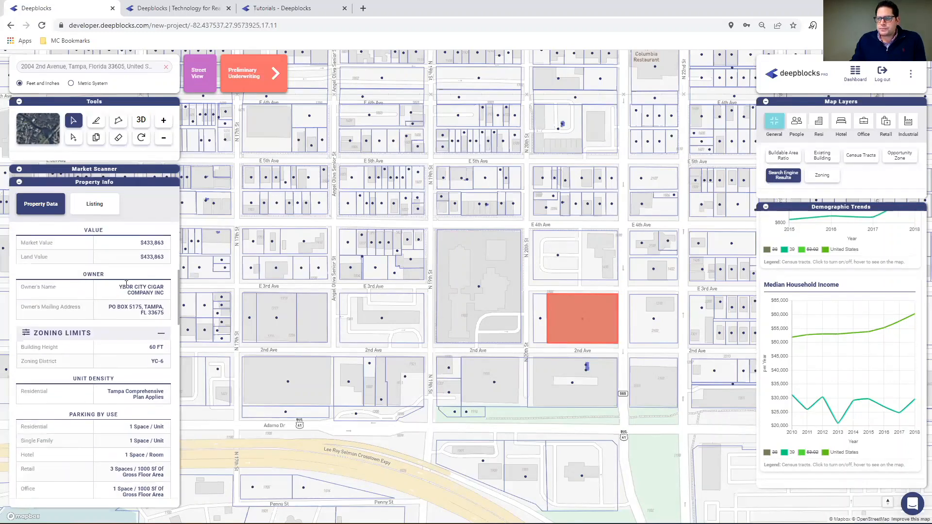
scroll(81, 316, down, 2)
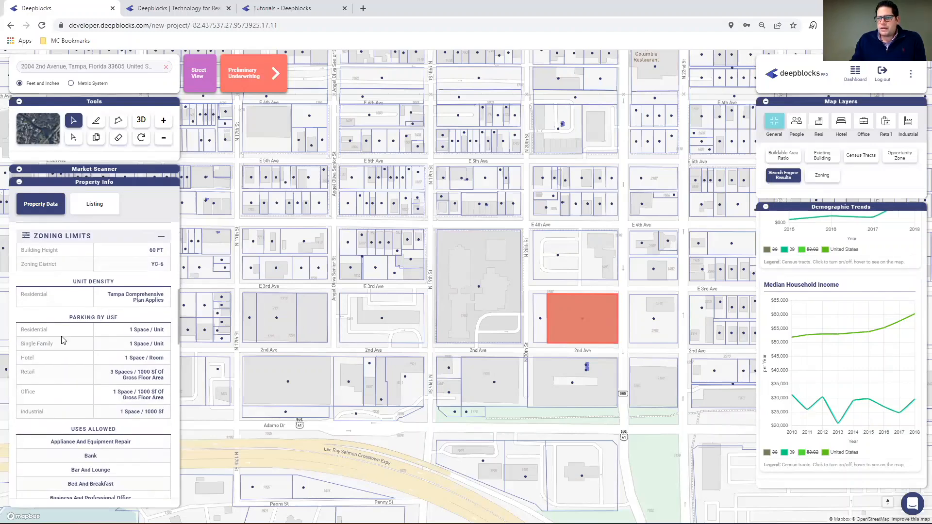
scroll(72, 323, up, 2)
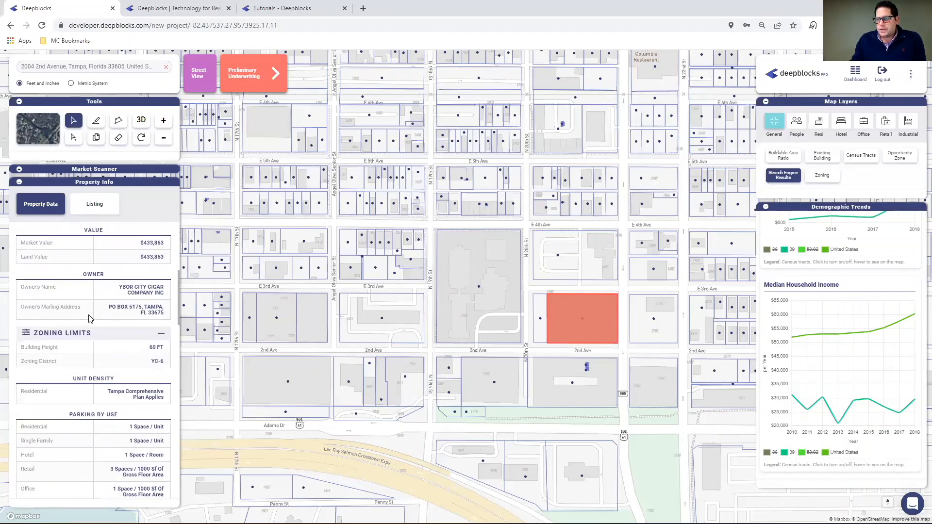
scroll(93, 316, up, 3)
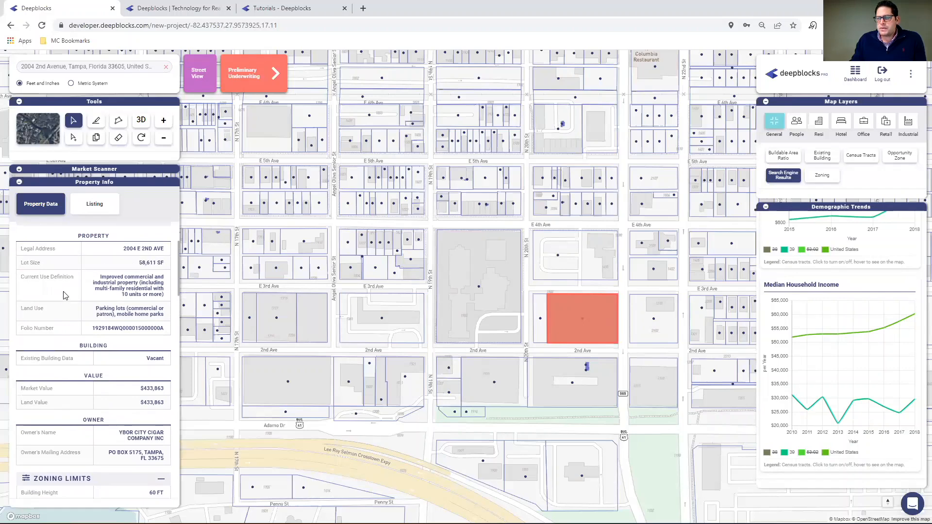
Examine the selected parcel's zoning limits, parking requirements, allowed uses and setbacks.
scroll(63, 304, down, 3)
scroll(73, 324, down, 2)
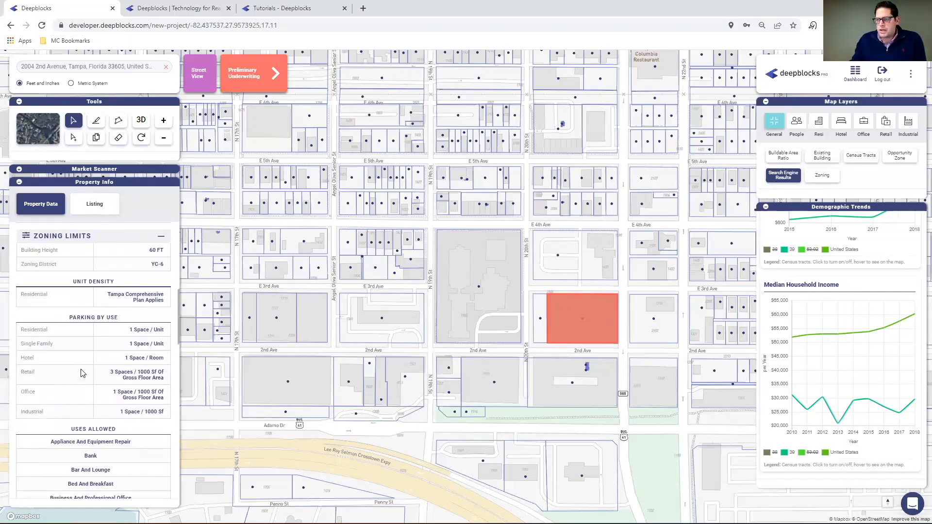
scroll(87, 371, down, 2)
scroll(119, 338, down, 3)
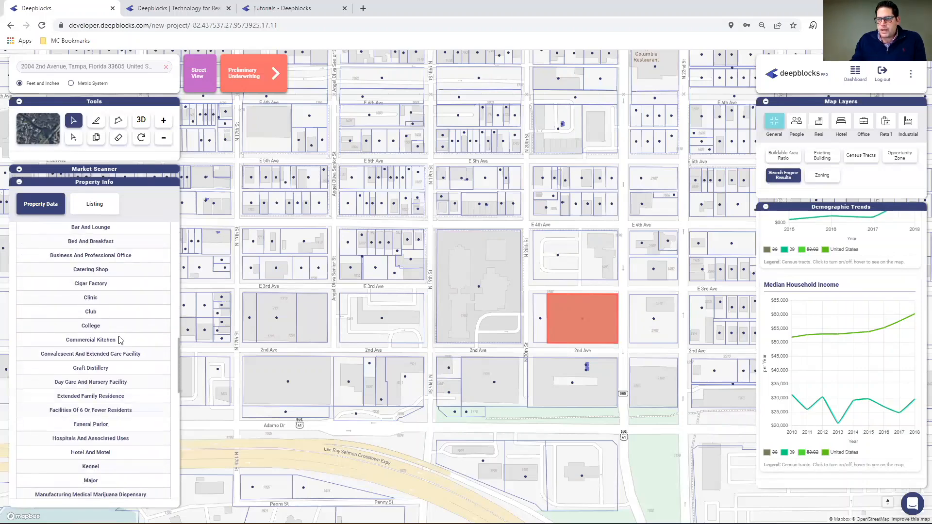
scroll(95, 329, down, 2)
scroll(107, 335, down, 2)
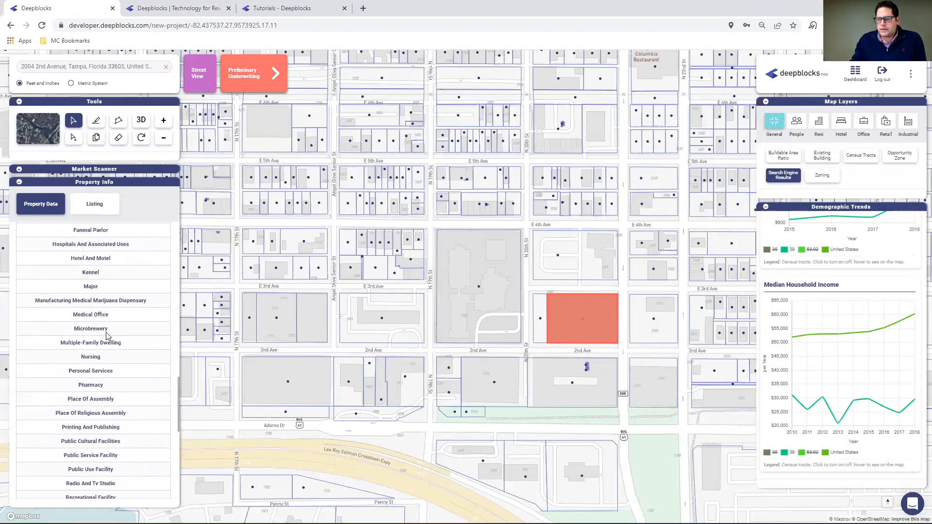
scroll(100, 352, down, 5)
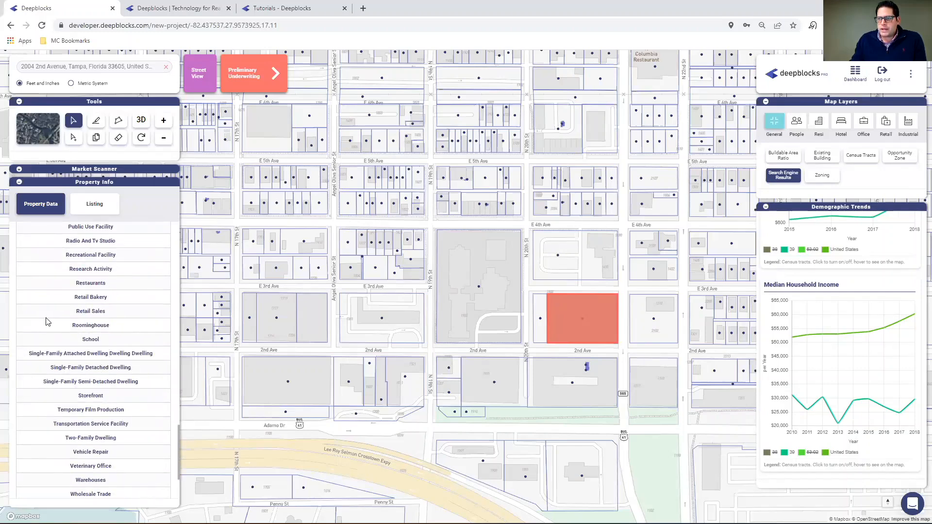
scroll(49, 320, down, 2)
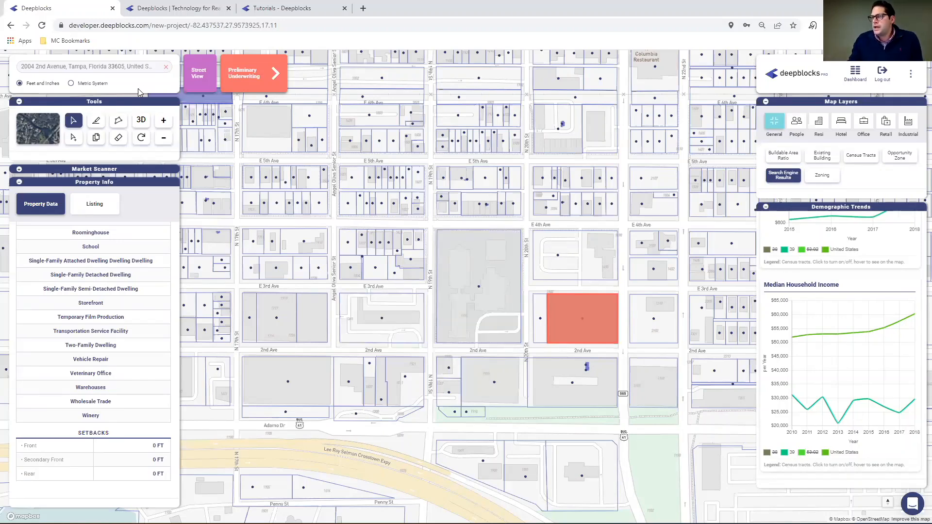
Draw a roughly square parcel of about 721 sq ft with a 114 ft perimeter in the matching parcel's northwest corner.
click(96, 122)
scroll(500, 346, up, 5)
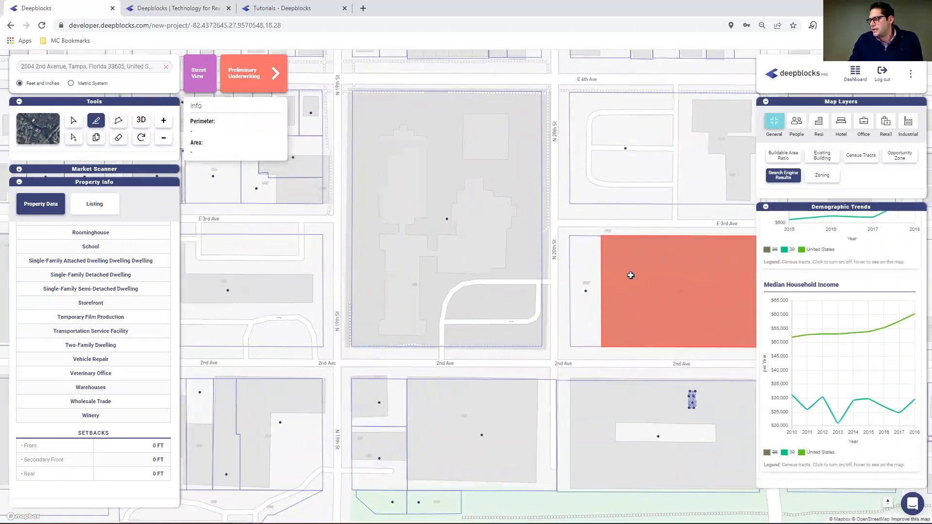
click(74, 120)
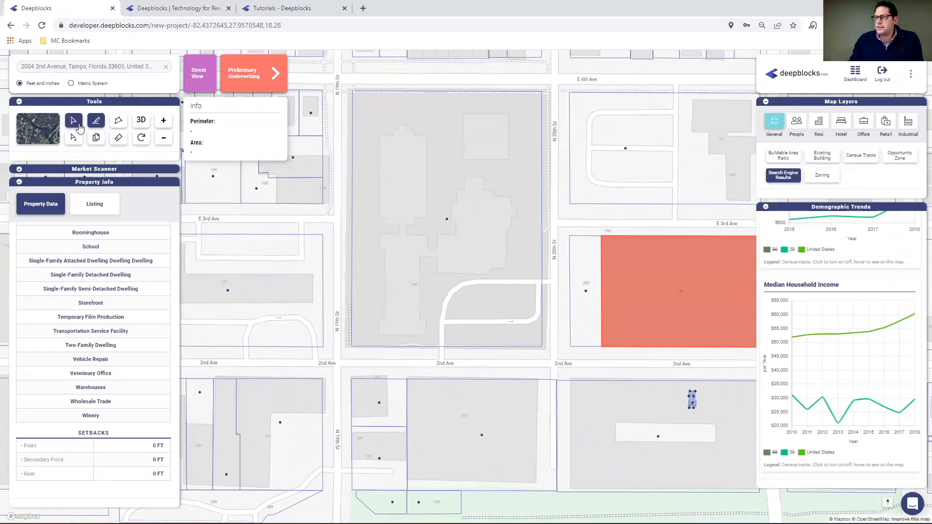
drag(627, 271, 514, 278)
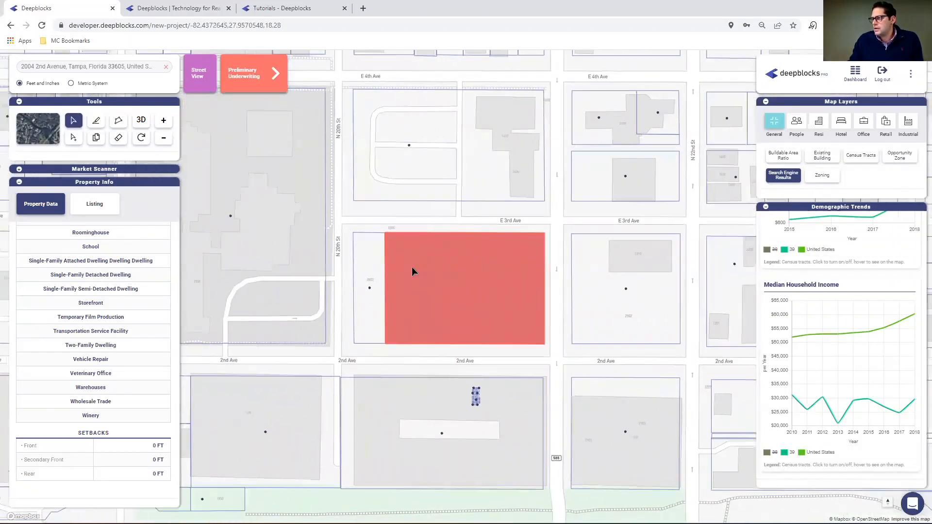
scroll(357, 280, up, 1)
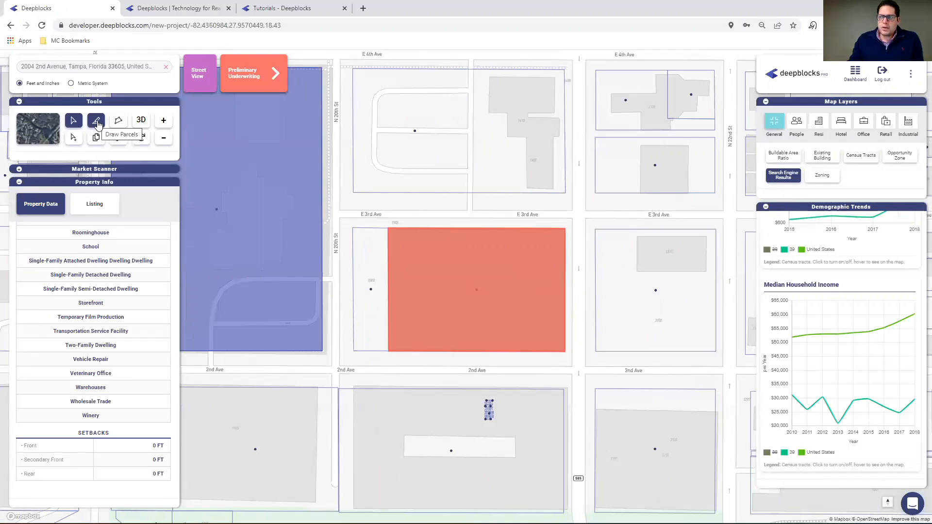
click(97, 125)
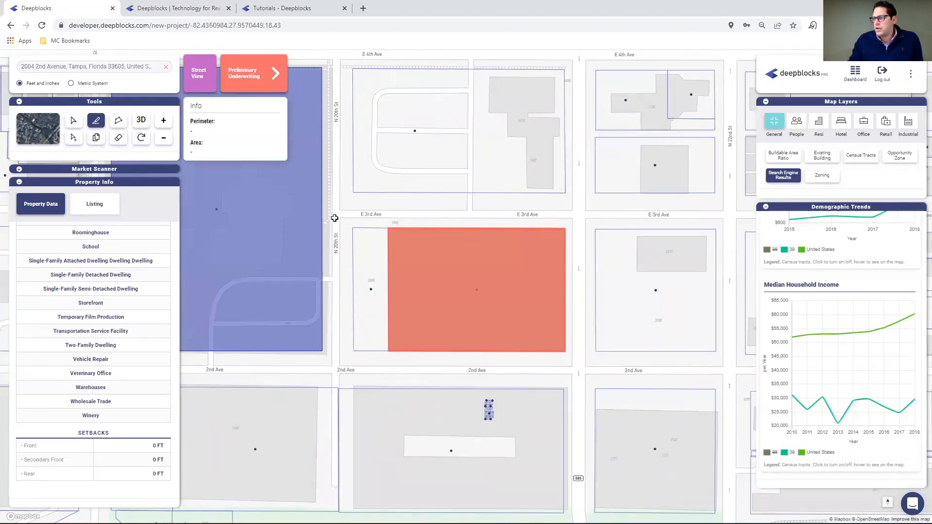
click(395, 235)
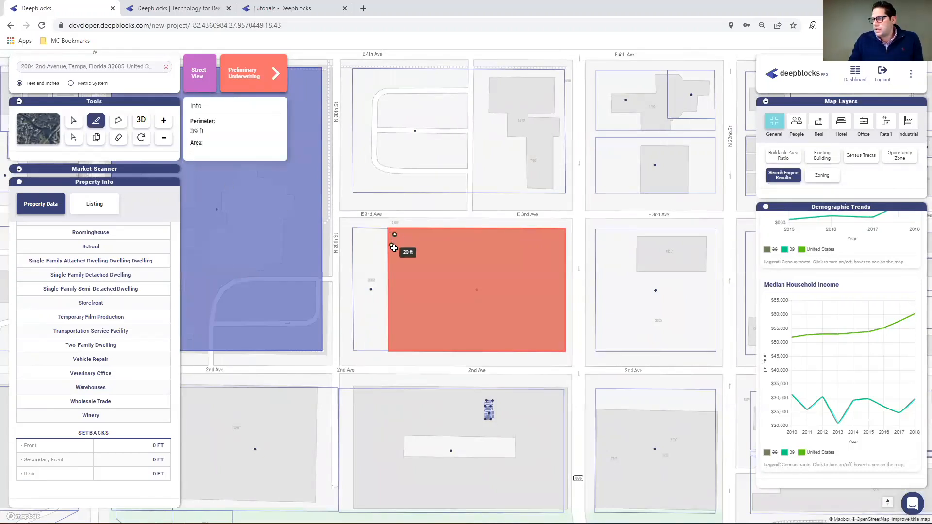
click(394, 251)
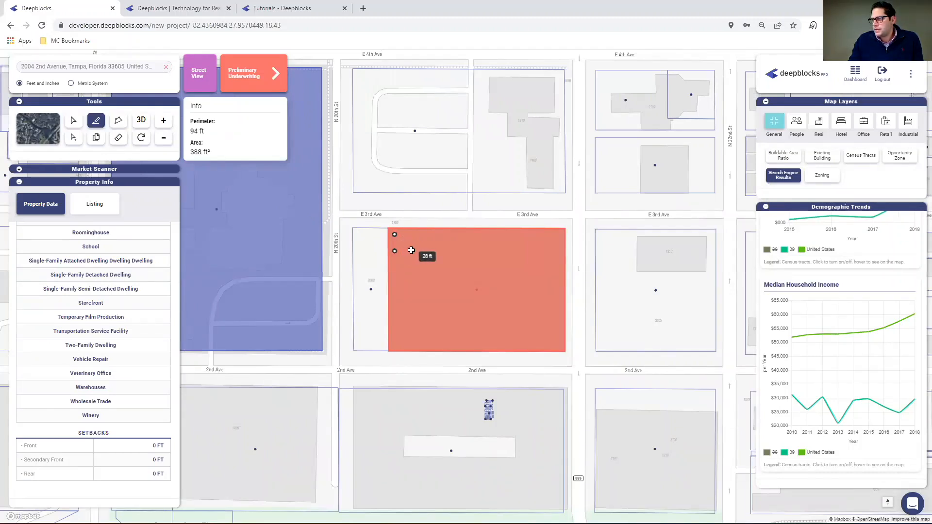
click(411, 250)
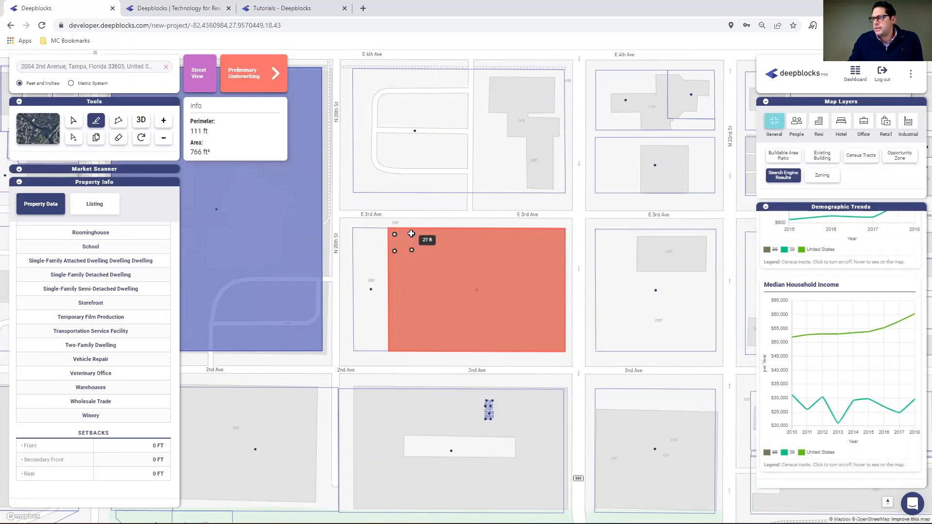
click(411, 234)
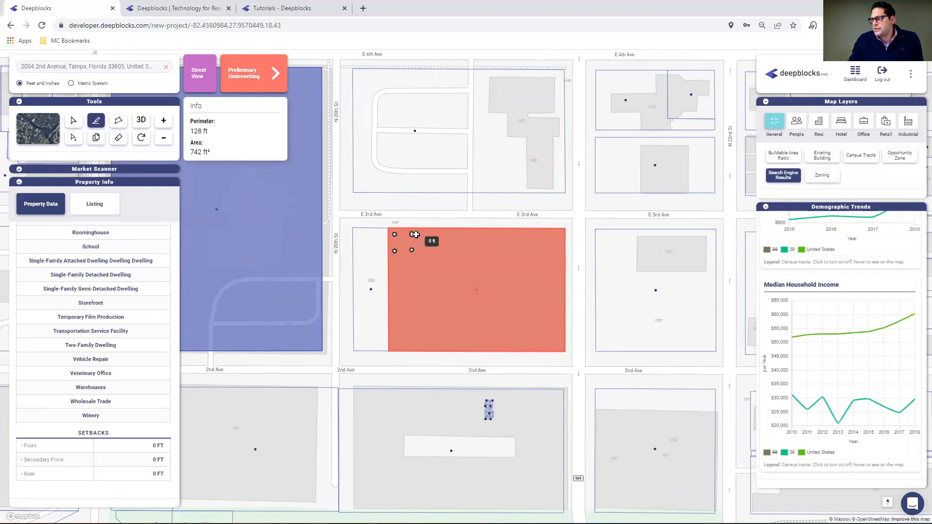
click(412, 235)
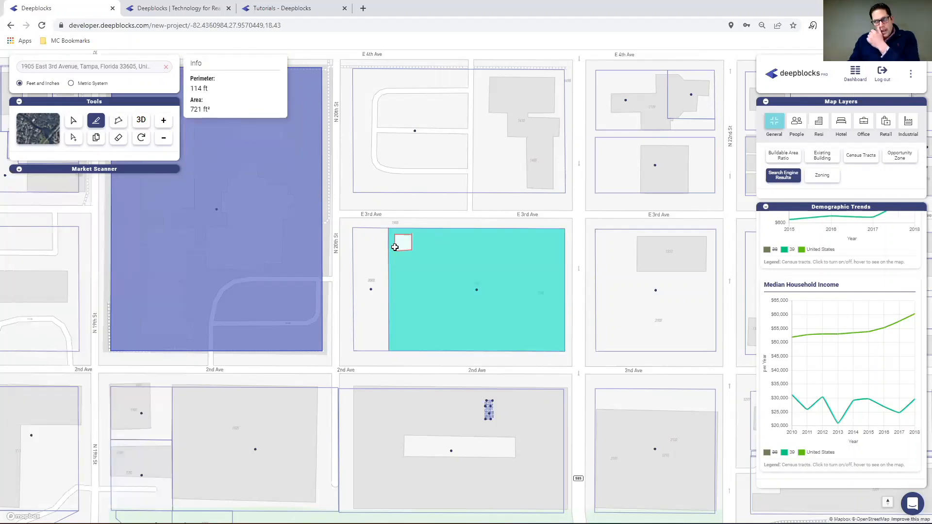
Duplicate the small square parcel eastward to form an evenly spaced row of five along E 3rd Ave.
click(97, 139)
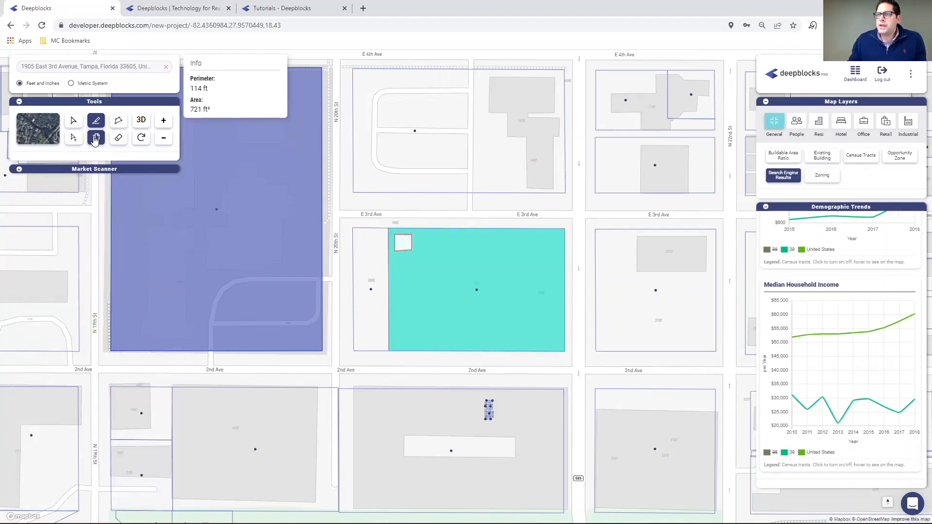
mouse_move(408, 248)
mouse_down()
mouse_move(441, 246)
mouse_move(423, 244)
mouse_up()
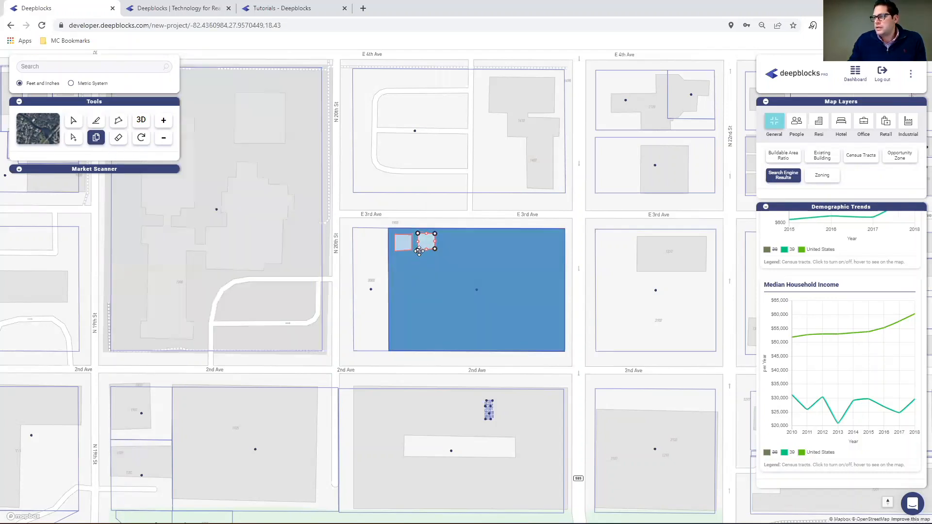
drag(424, 247, 496, 242)
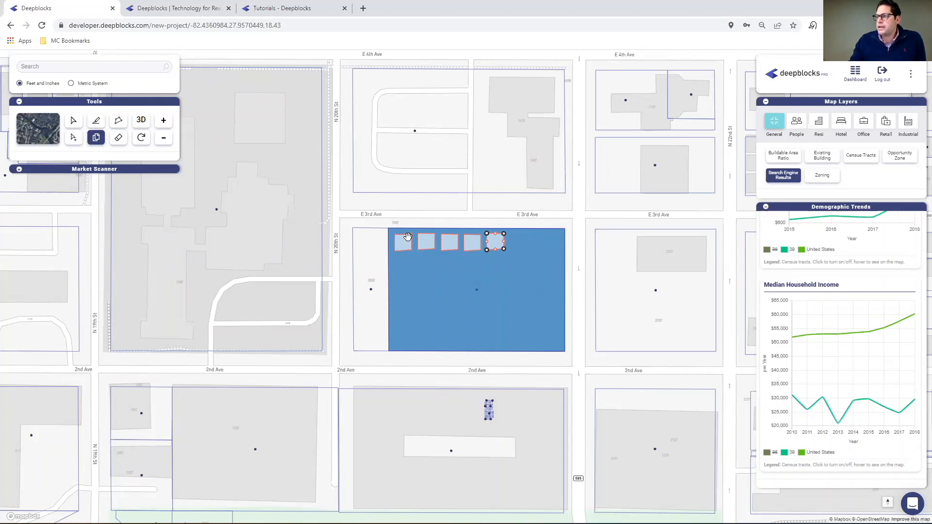
Add a sixth square to the row along E 3rd Ave and place another copy below the row's west end.
click(404, 248)
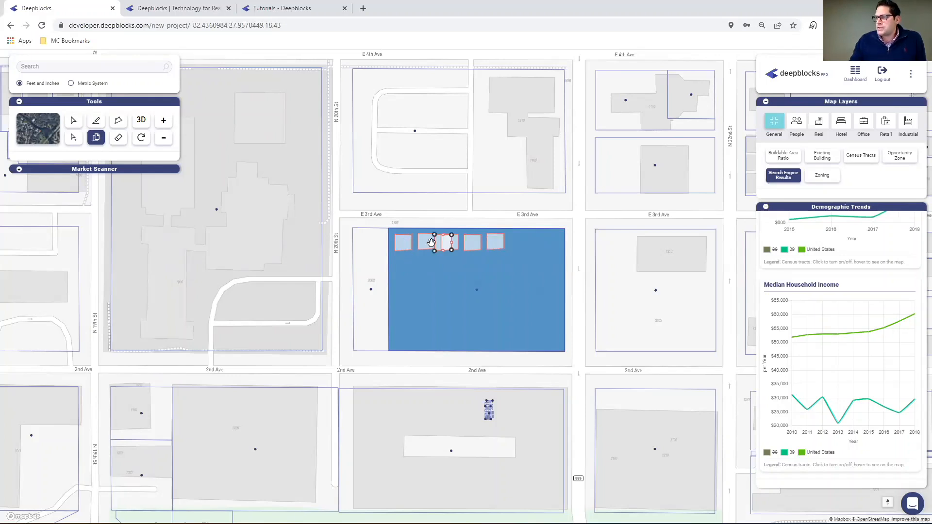
drag(445, 246, 519, 245)
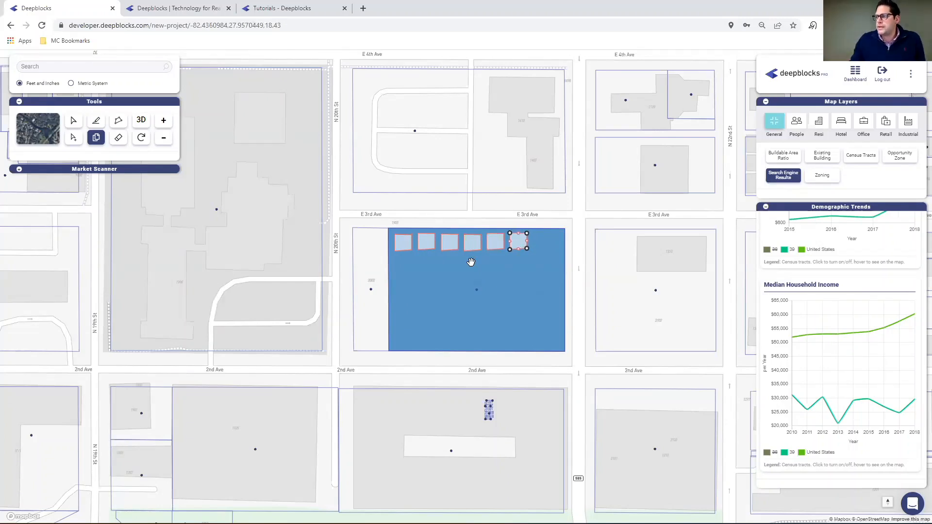
click(403, 242)
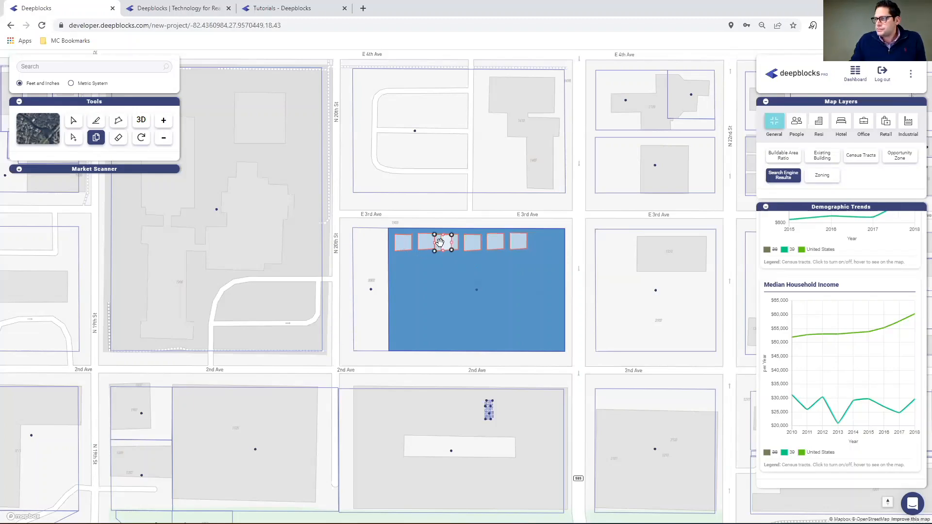
drag(440, 244, 419, 266)
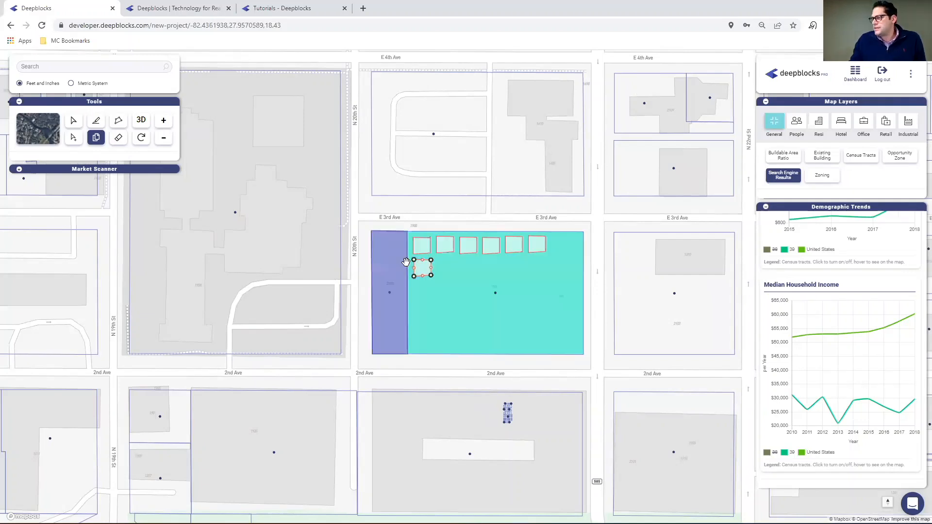
Duplicate the square down the parcel's west side to three, and eastward along 2nd Ave into a row of six.
drag(472, 246, 491, 332)
drag(424, 313, 509, 335)
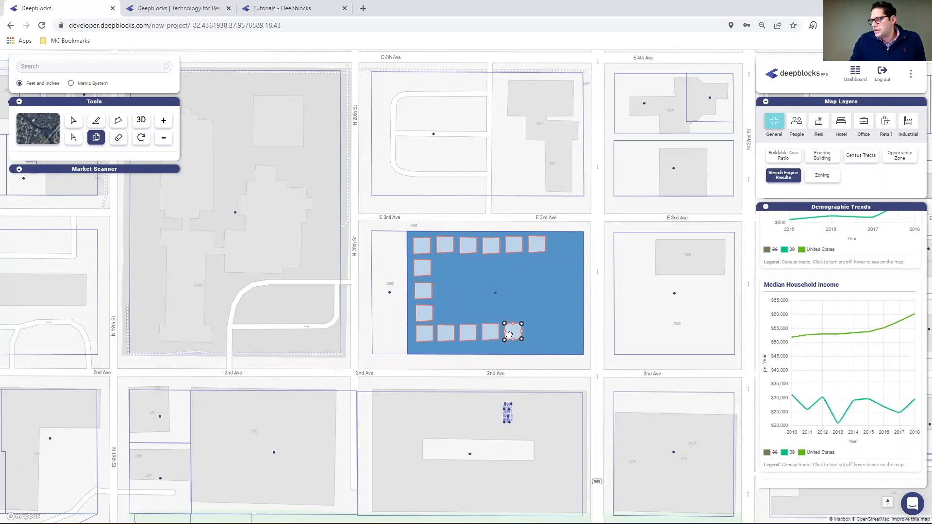
drag(424, 313, 533, 331)
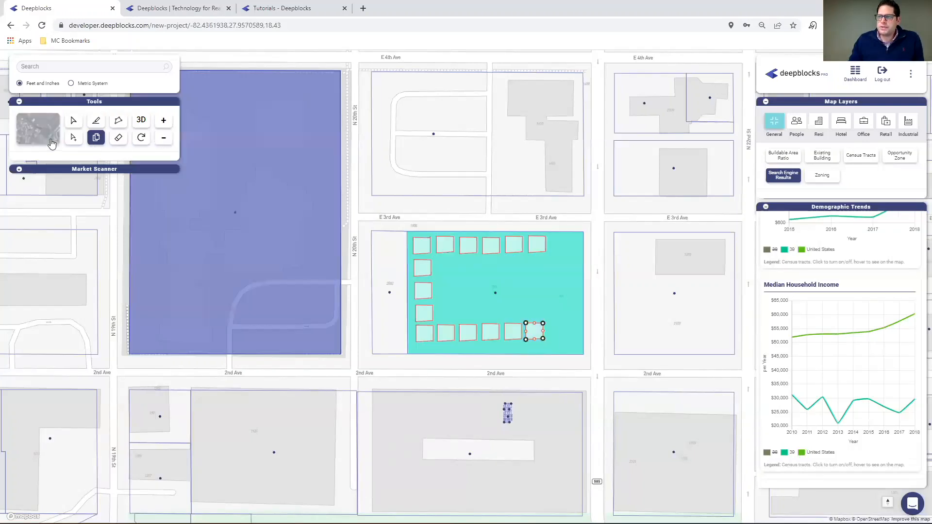
Select all 15 small square parcels along the north, west and south sides of the site together.
click(74, 139)
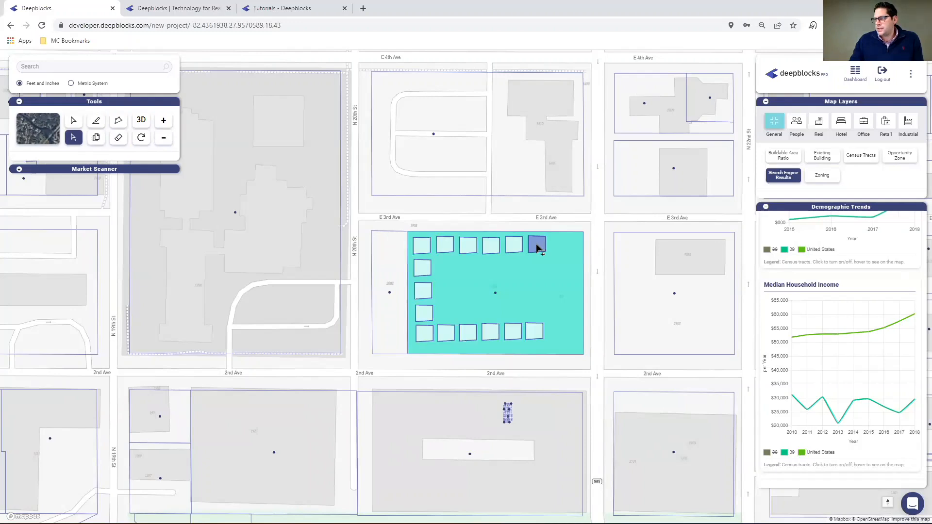
click(536, 243)
shift+click(491, 245)
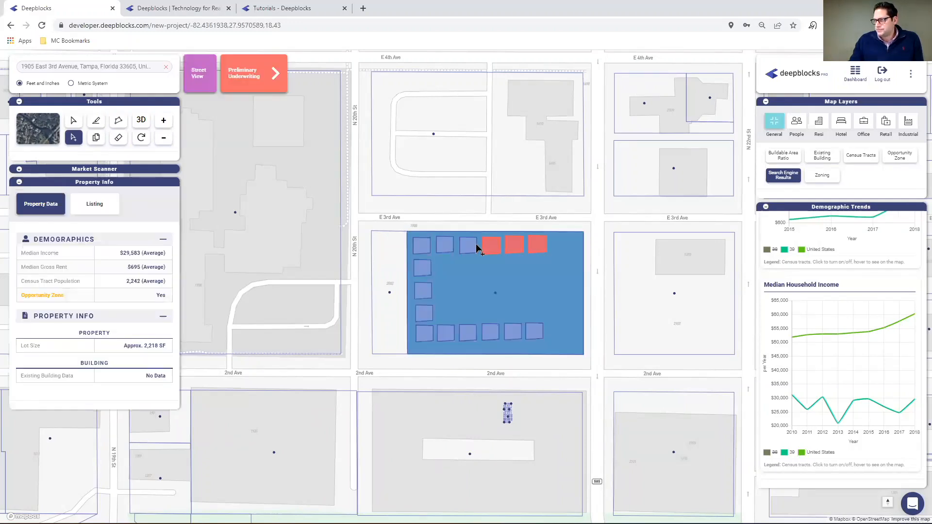
shift+click(467, 245)
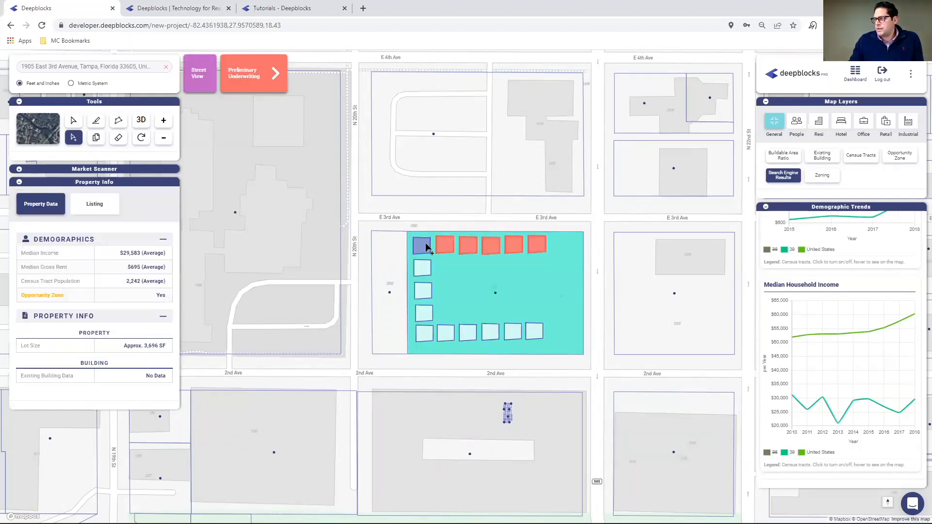
shift+click(423, 268)
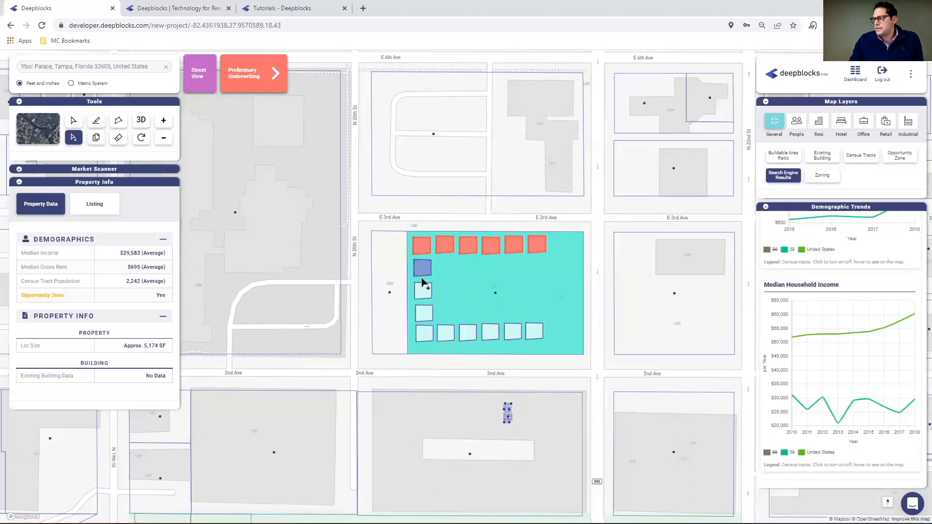
shift+click(423, 291)
shift+click(424, 313)
shift+click(425, 333)
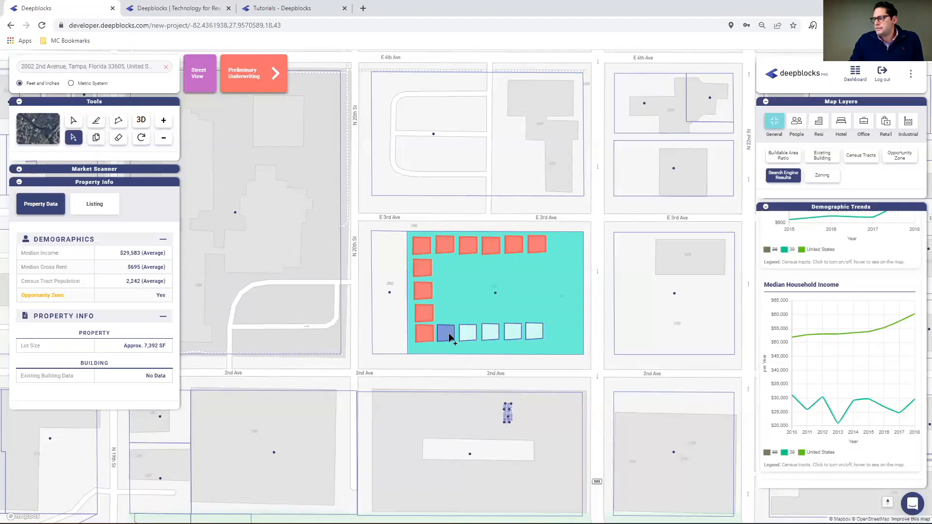
shift+click(446, 333)
shift+click(468, 333)
shift+click(491, 333)
shift+click(513, 332)
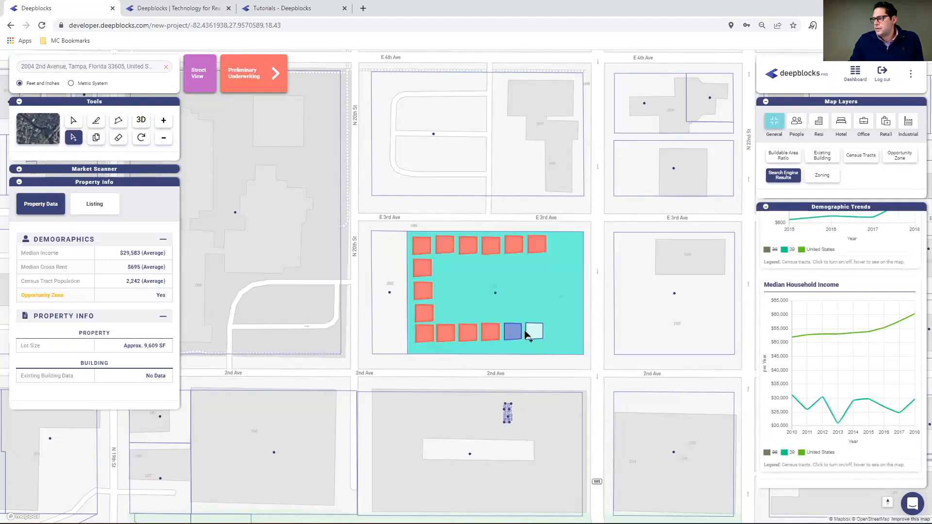
shift+click(533, 333)
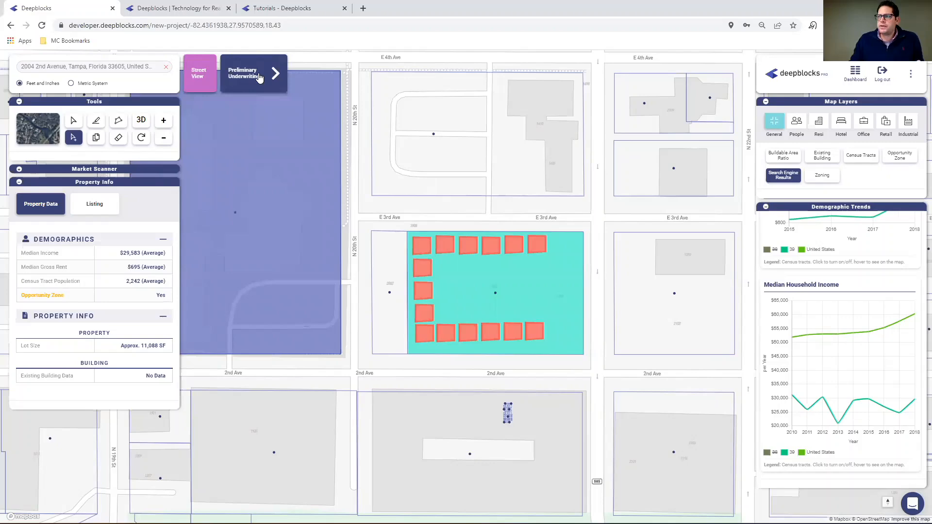
Start preliminary underwriting for the selected parcels with Multifamily as the property use.
click(259, 74)
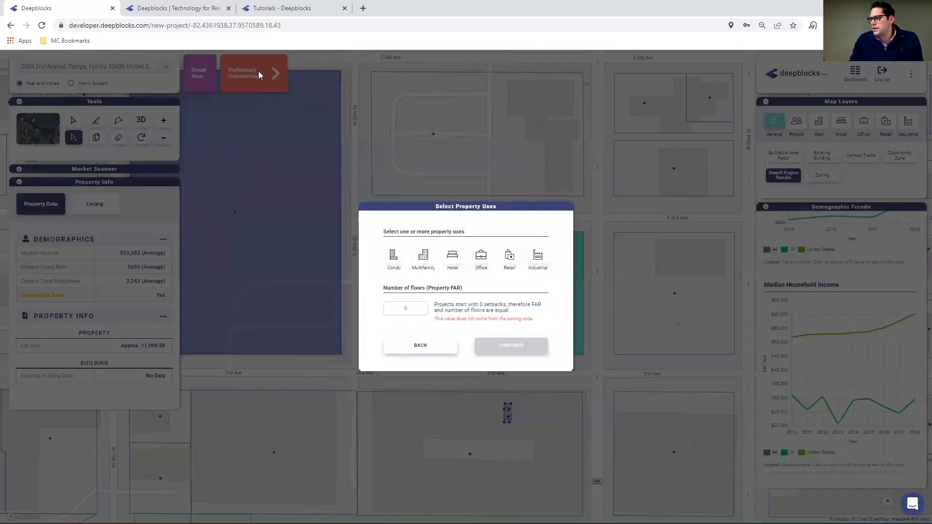
click(424, 259)
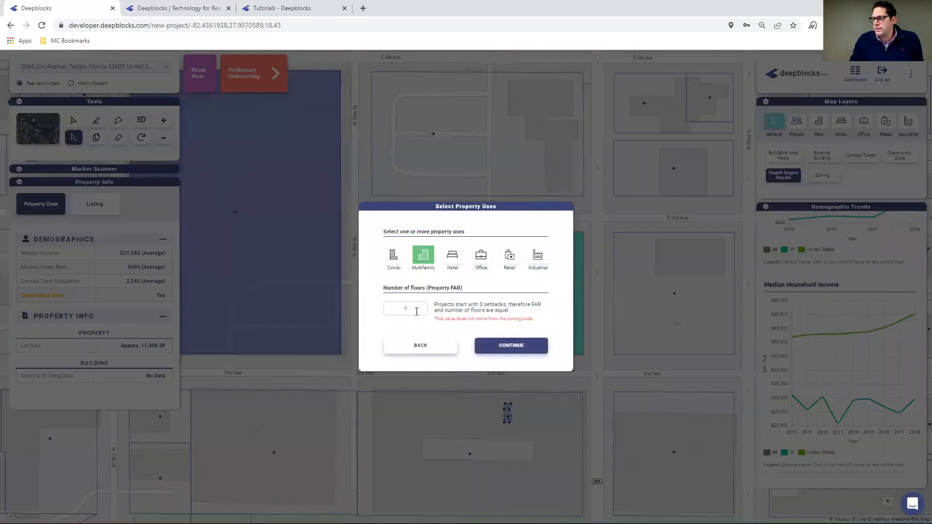
click(524, 347)
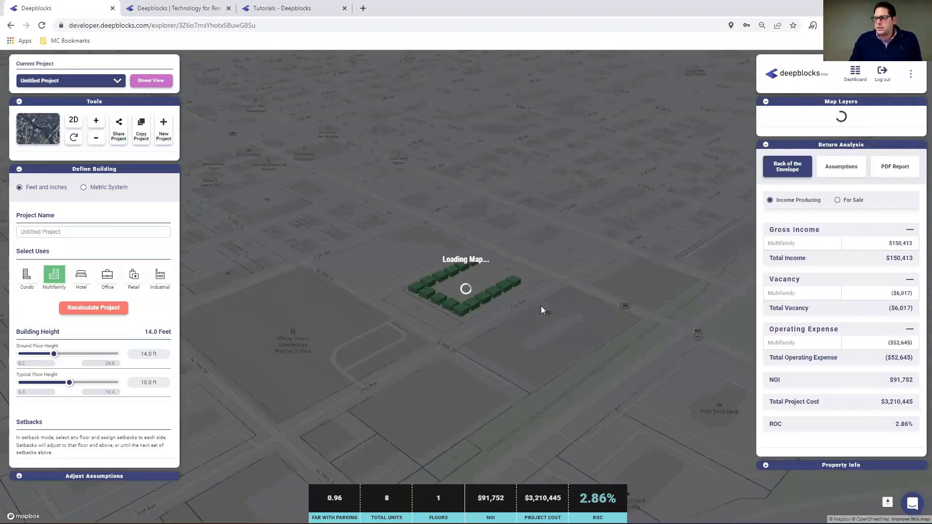
scroll(398, 291, up, 5)
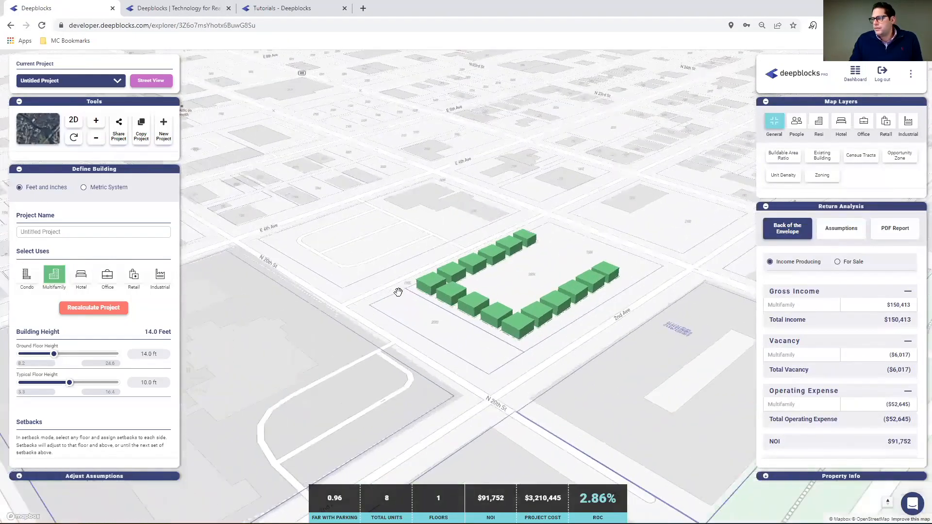
drag(431, 312, 323, 310)
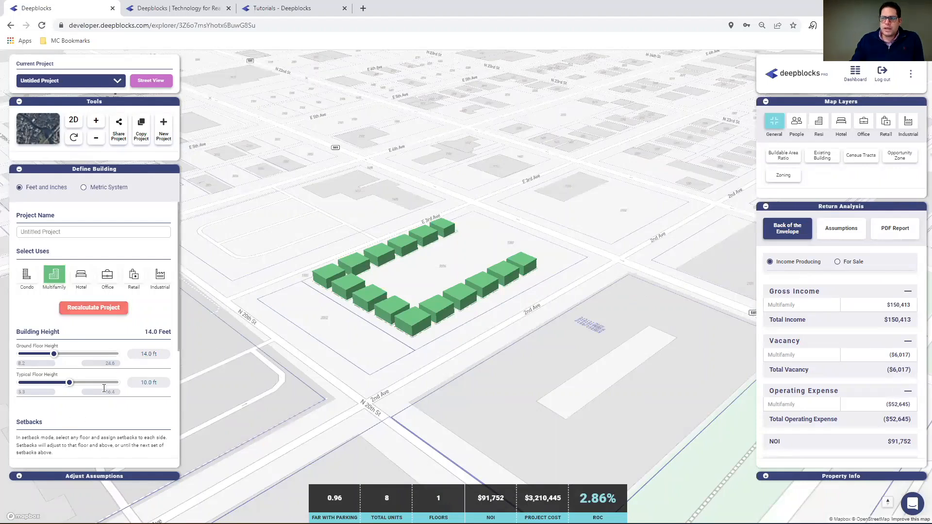
Examine the ground-floor building setbacks and the setback types assigned to each home's sides in setback mode.
scroll(104, 388, down, 1)
scroll(102, 405, down, 1)
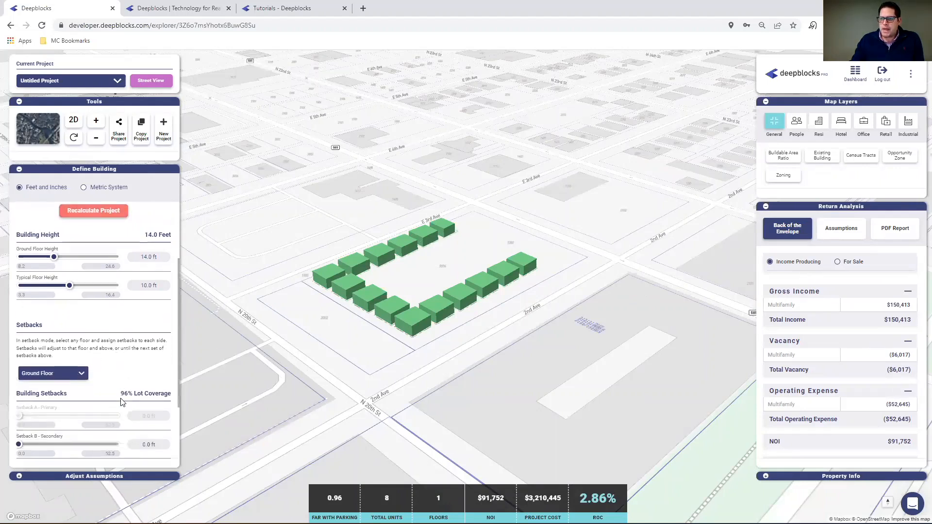
scroll(63, 394, down, 1)
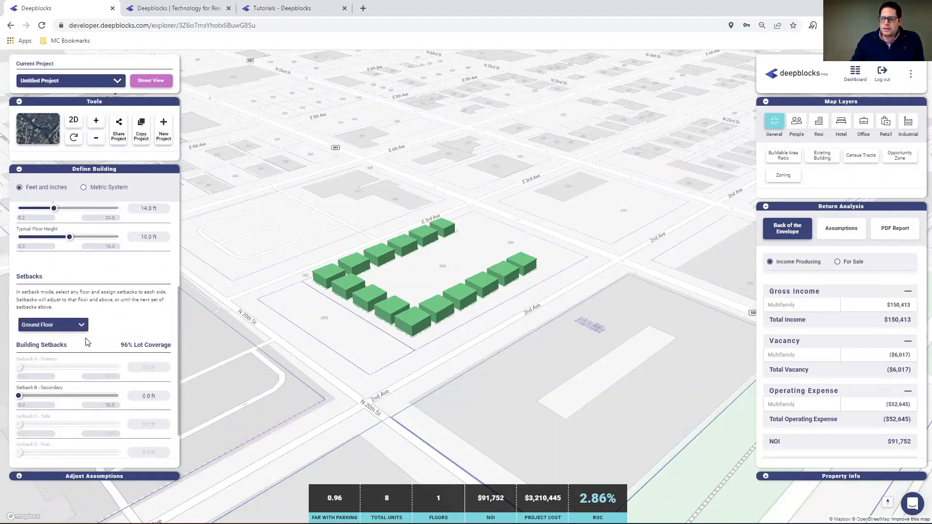
scroll(97, 353, down, 1)
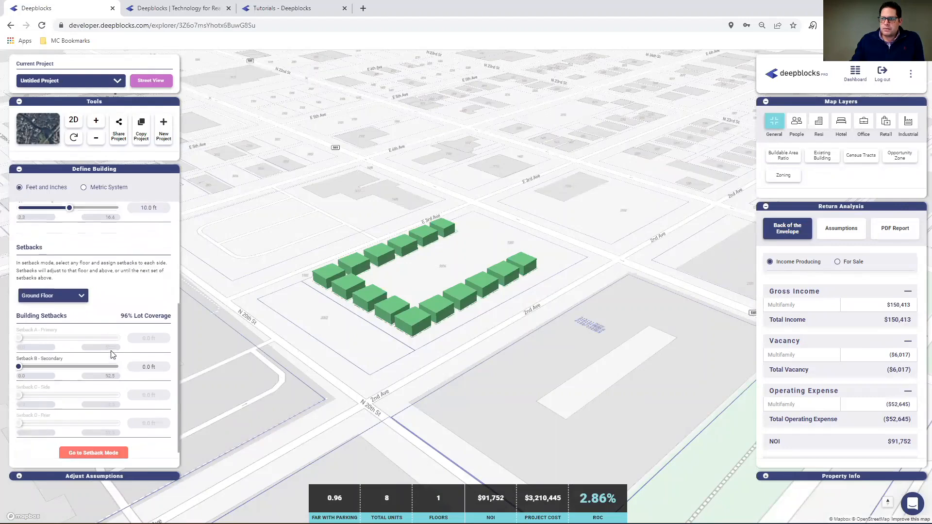
click(87, 443)
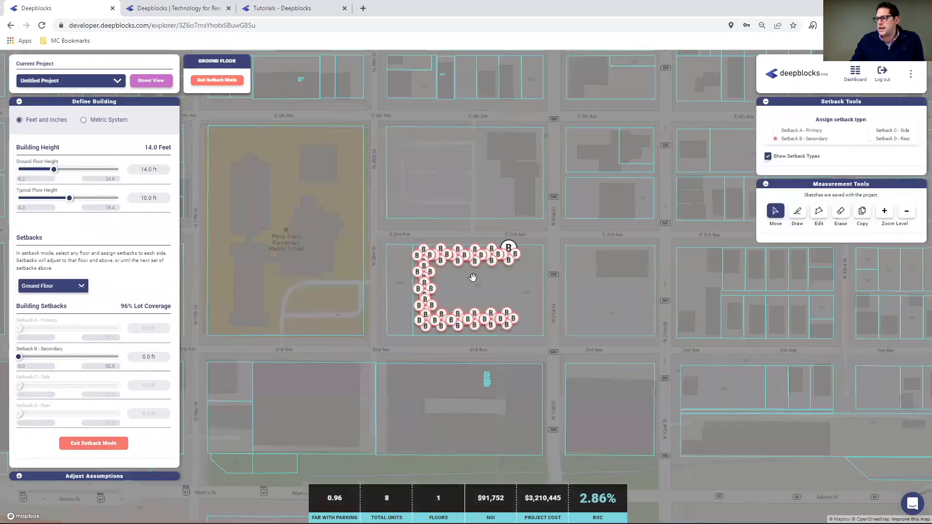
scroll(475, 276, up, 2)
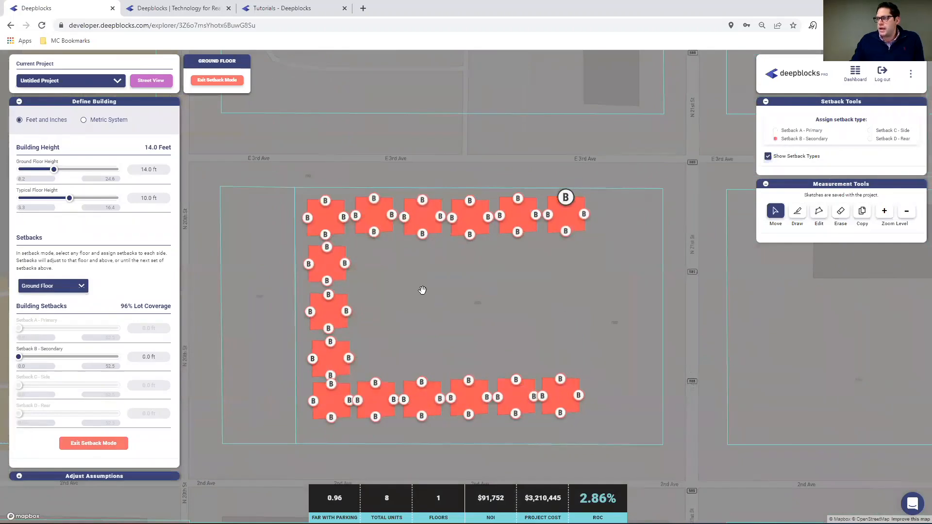
scroll(423, 290, up, 1)
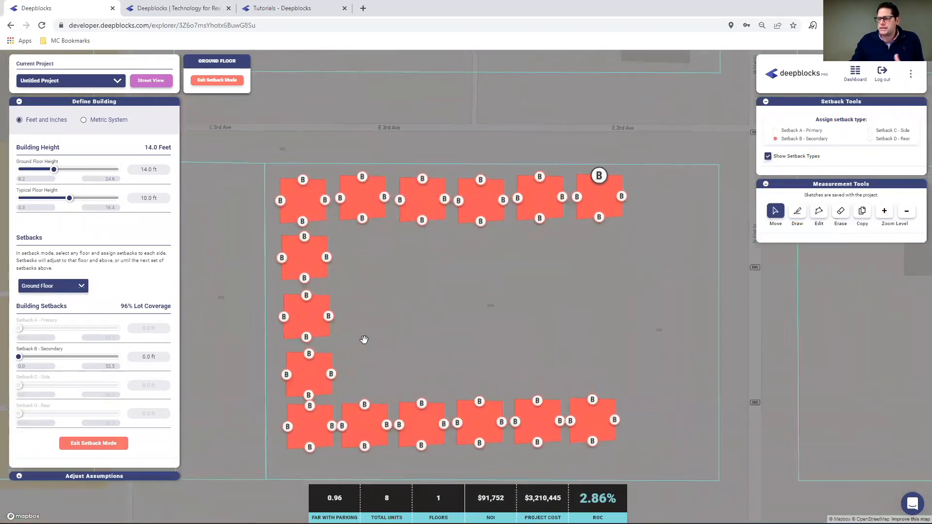
click(87, 445)
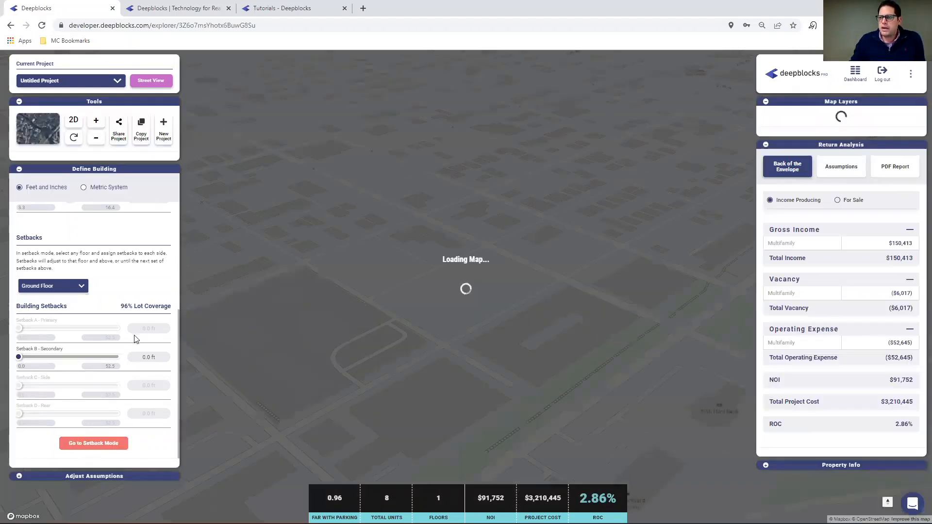
Set the ground floor's Setback B - Secondary to 10 ft.
click(149, 358)
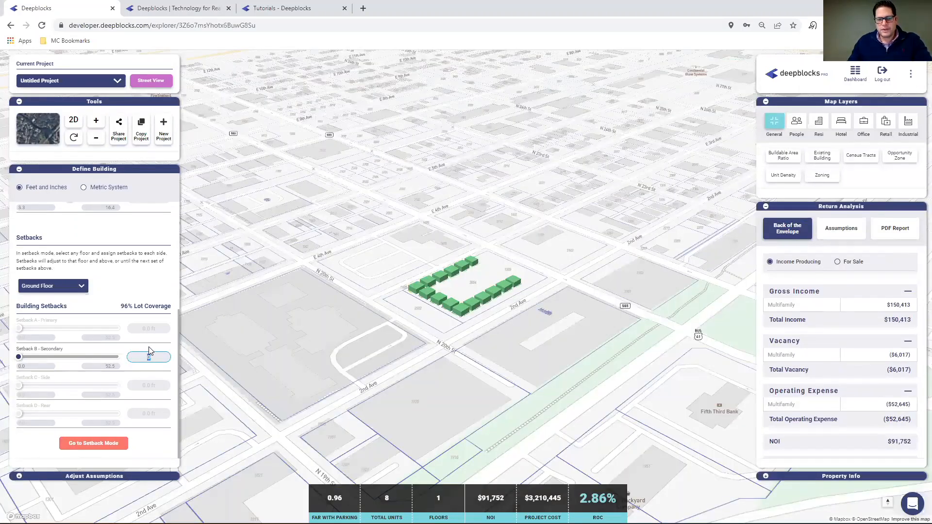
text(10)
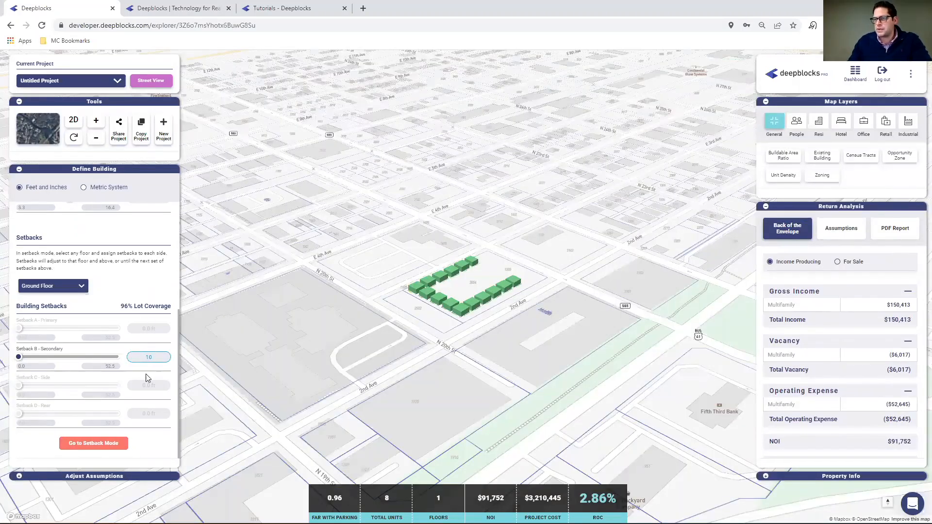
key(Return)
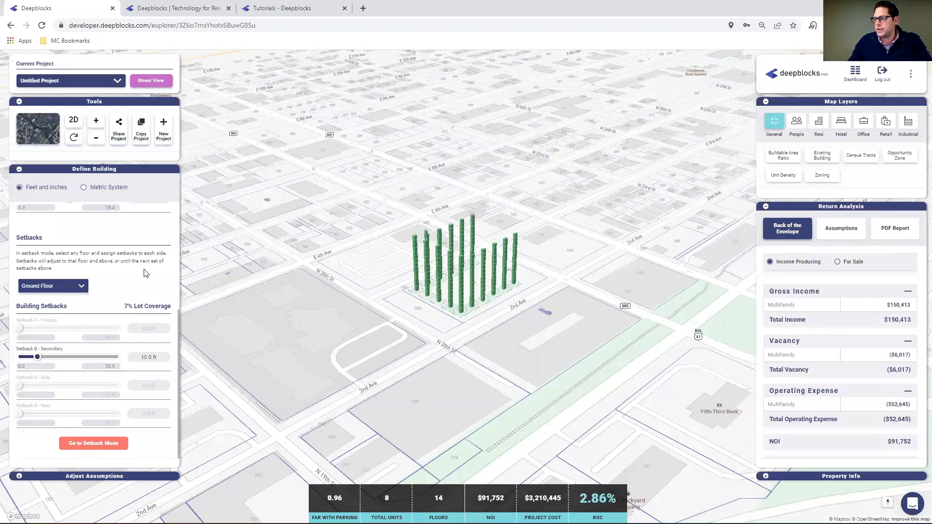
Return the ground floor's Setback B - Secondary to 0 ft.
click(149, 356)
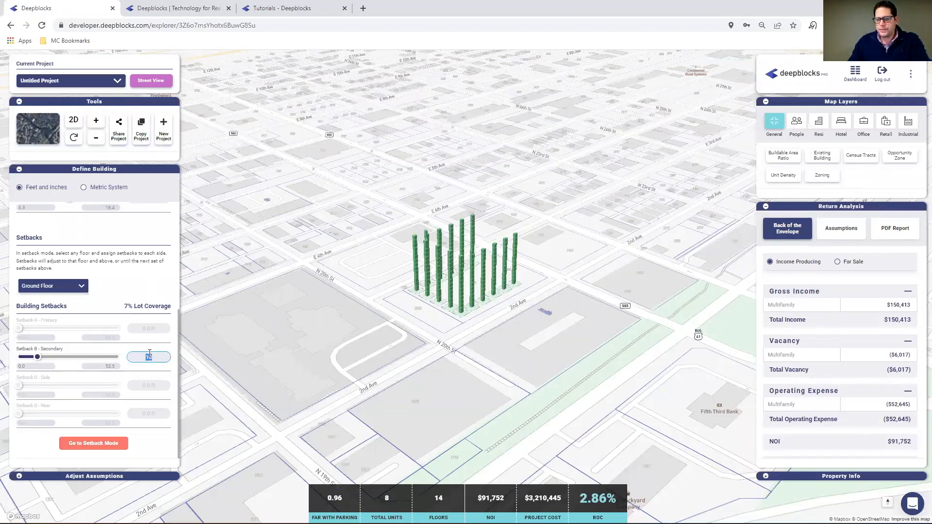
text(0)
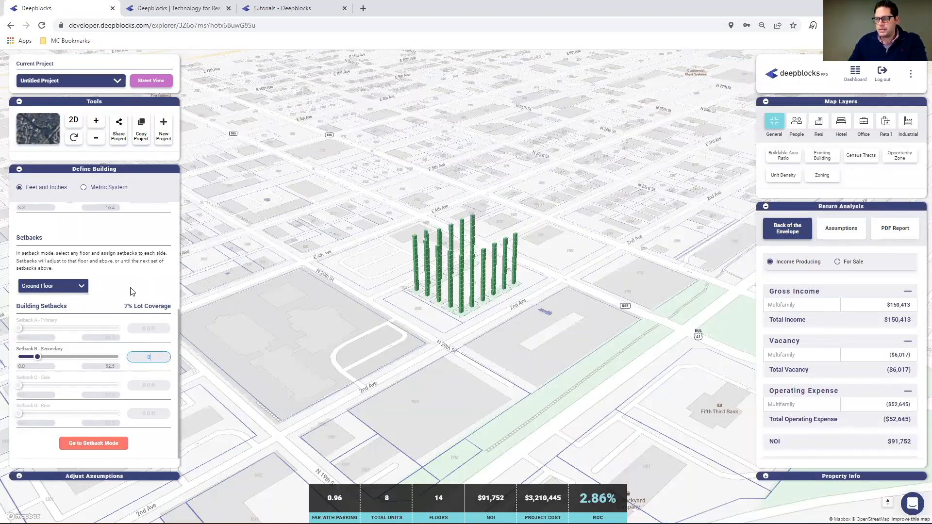
key(Return)
scroll(154, 369, up, 2)
scroll(165, 369, down, 1)
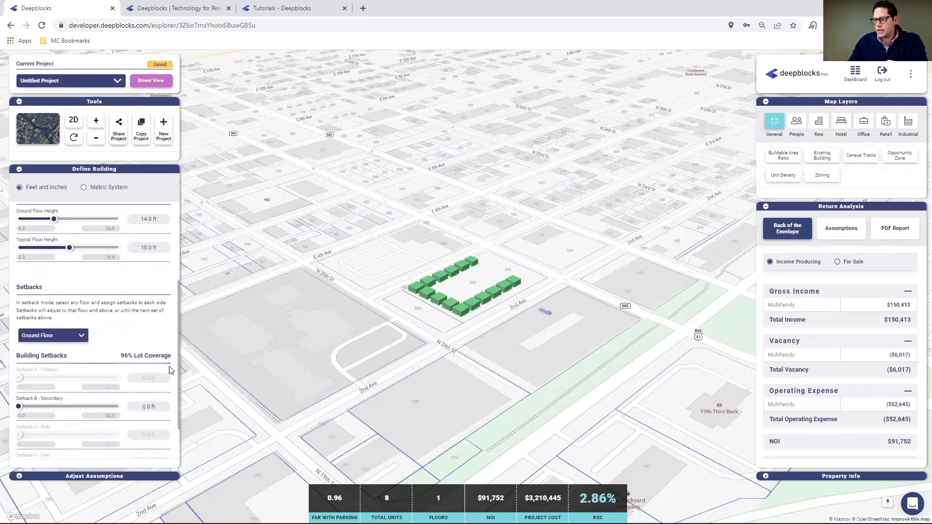
Set the ground floor's Setback B - Secondary to 2 ft.
scroll(177, 368, down, 1)
scroll(441, 358, up, 3)
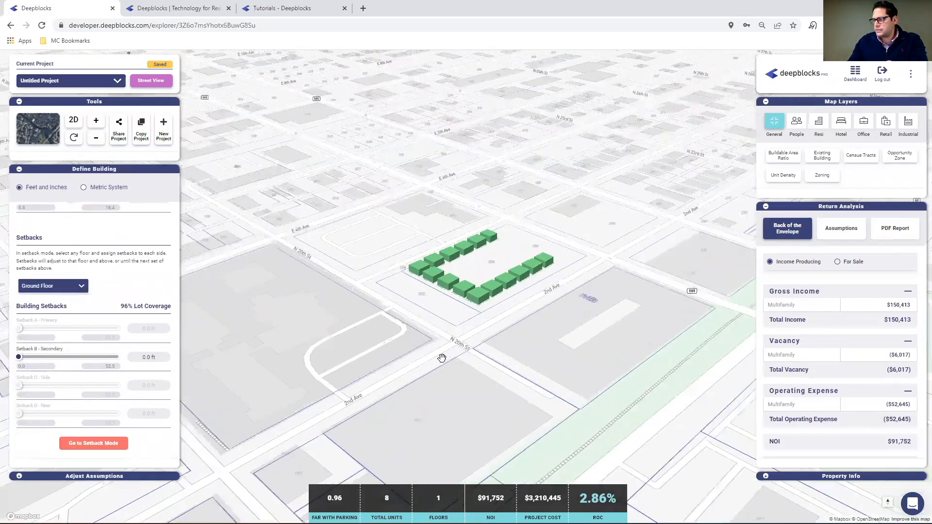
right_click(156, 358)
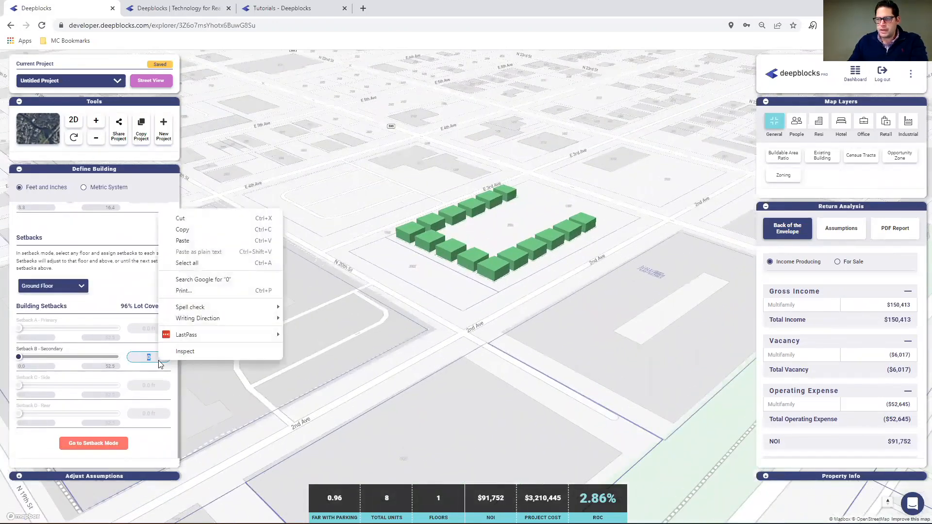
click(155, 358)
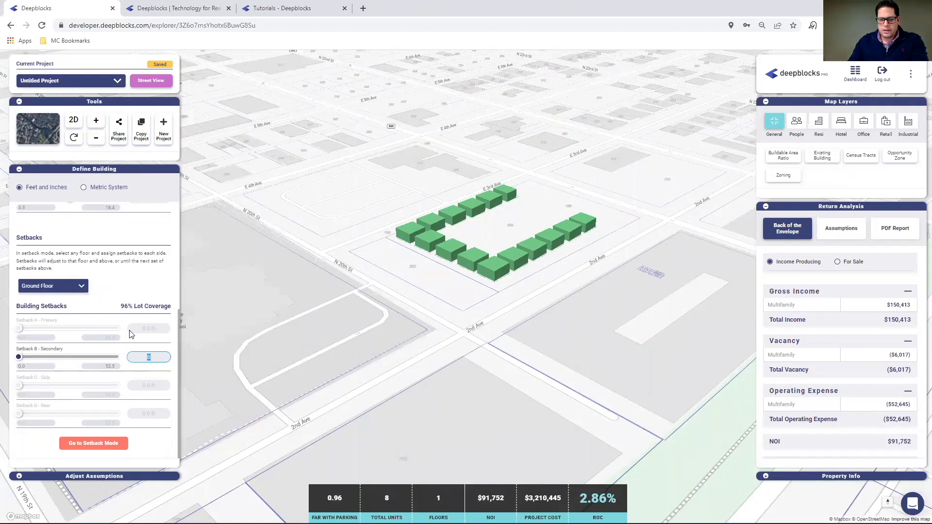
text(2)
click(285, 321)
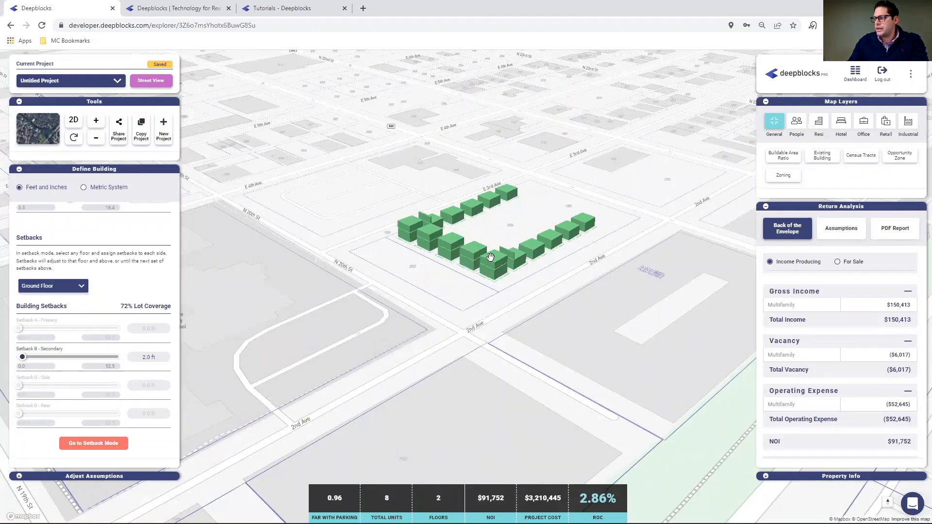
Reset the ground floor's Setback B - Secondary to 0 ft.
double_click(153, 358)
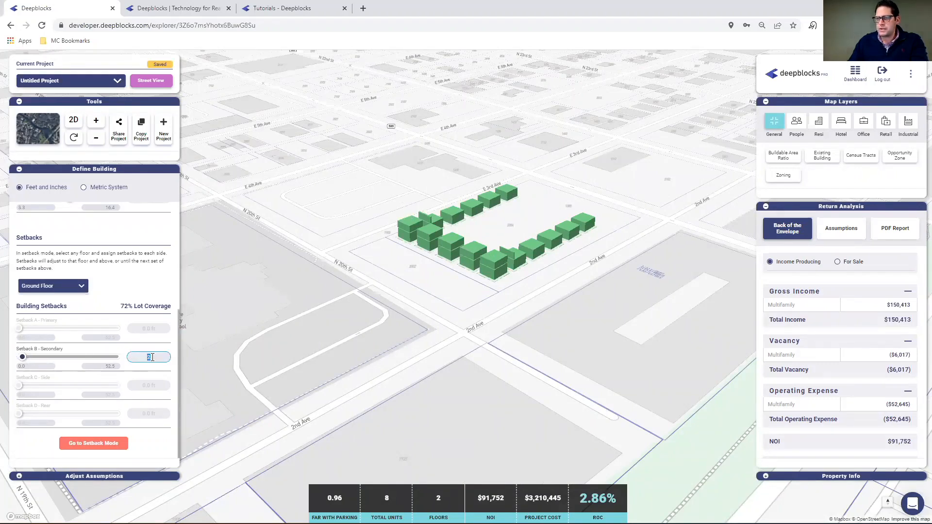
text(0)
click(127, 281)
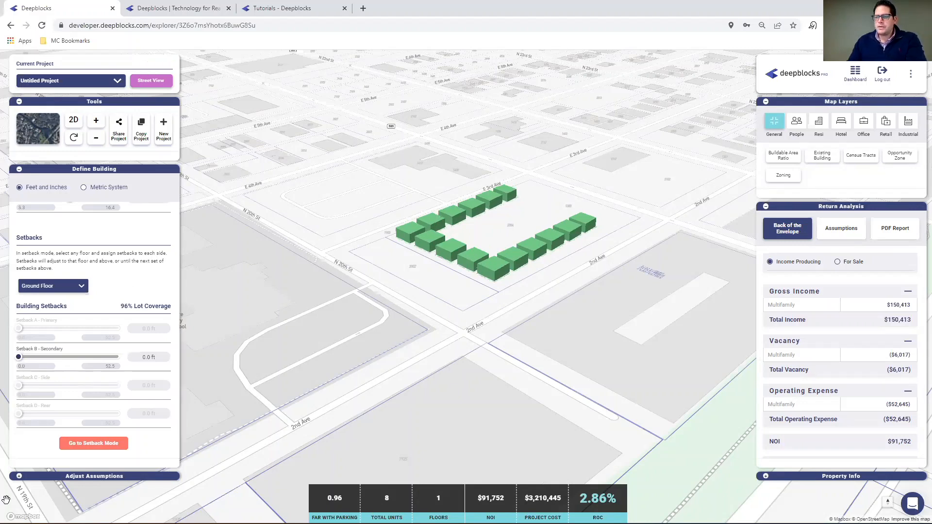
Set the multifamily unit mix to 15 two-bedroom units in the assumptions.
click(19, 476)
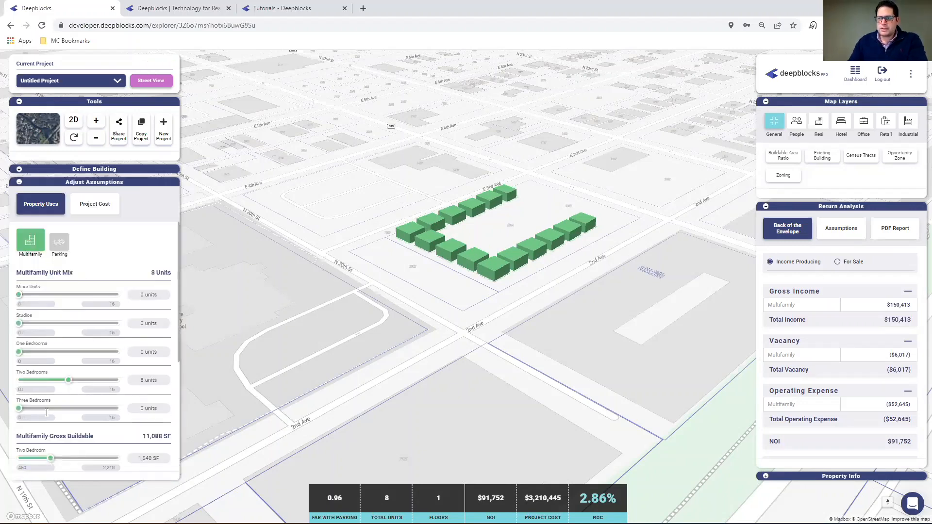
click(148, 381)
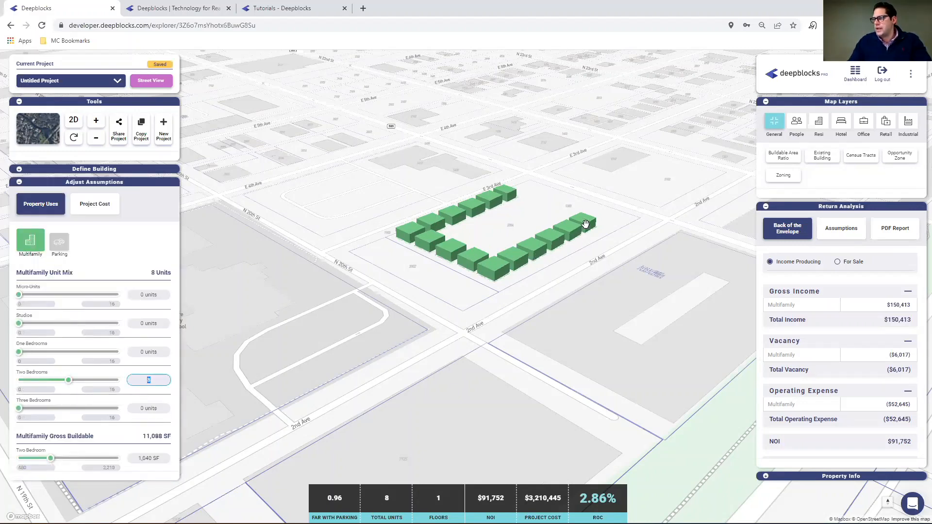
text(15)
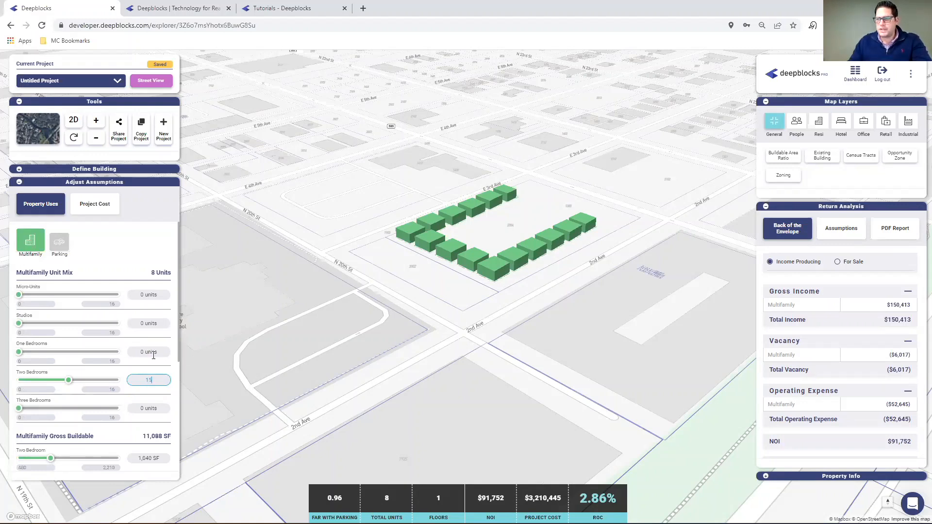
click(152, 353)
Set the multifamily amenities area to 0 SF.
scroll(151, 378, down, 1)
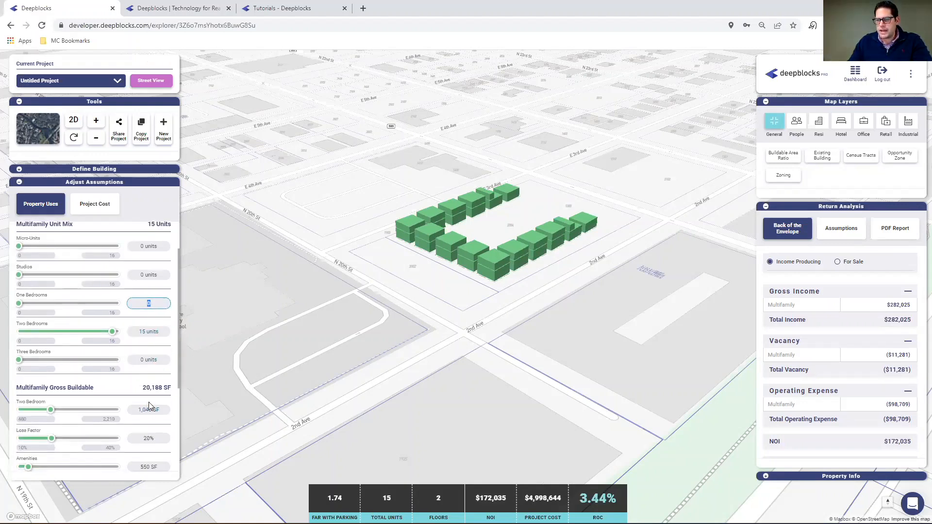
scroll(150, 408, down, 1)
click(150, 414)
text(0)
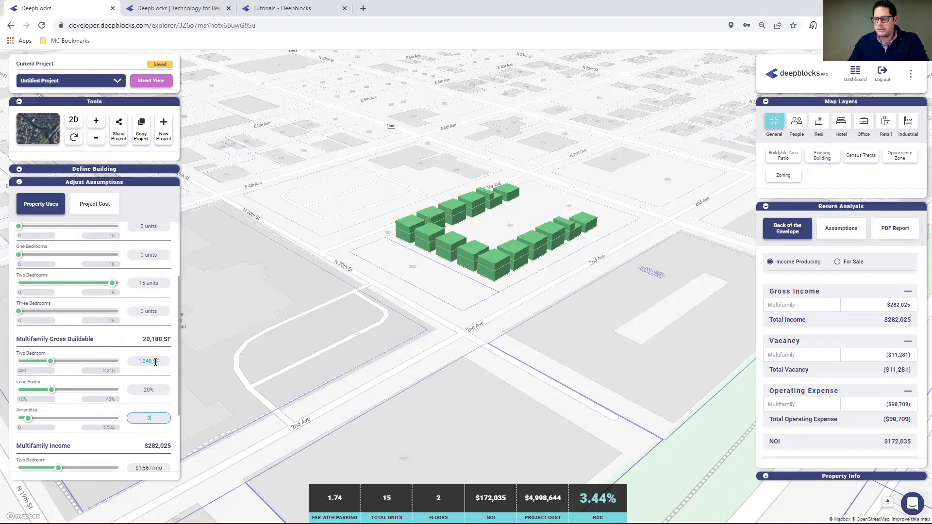
Set the two-bedroom unit size to 700 SF.
click(155, 361)
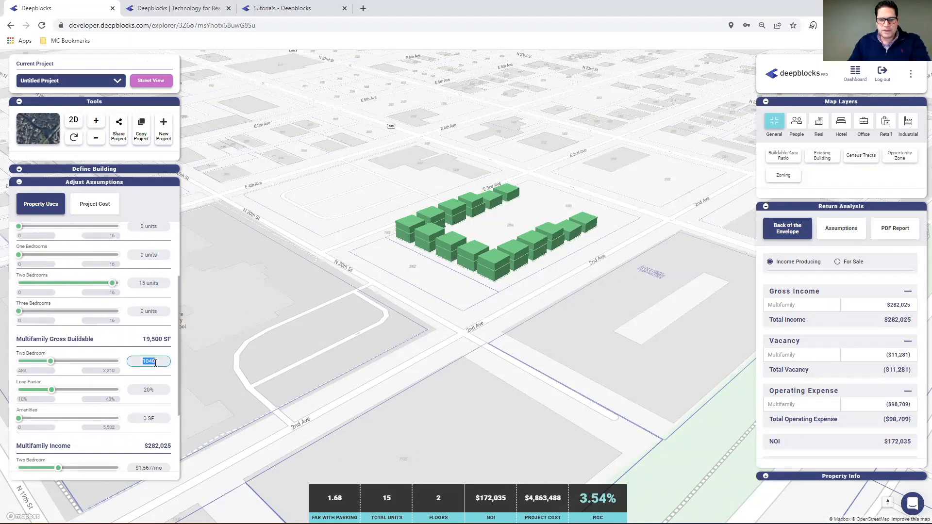
text(700)
click(144, 351)
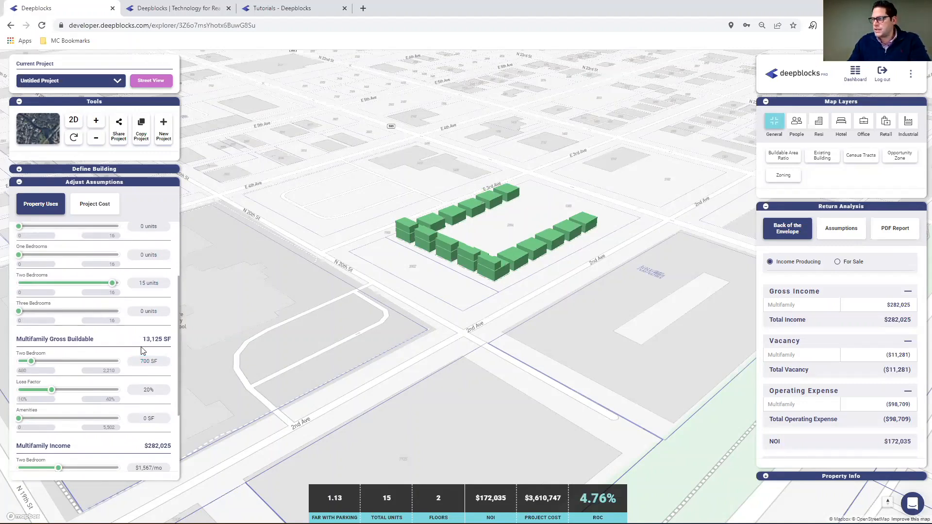
Set the multifamily loss factor to 0% and the two-bedroom unit size to 733 SF.
click(160, 392)
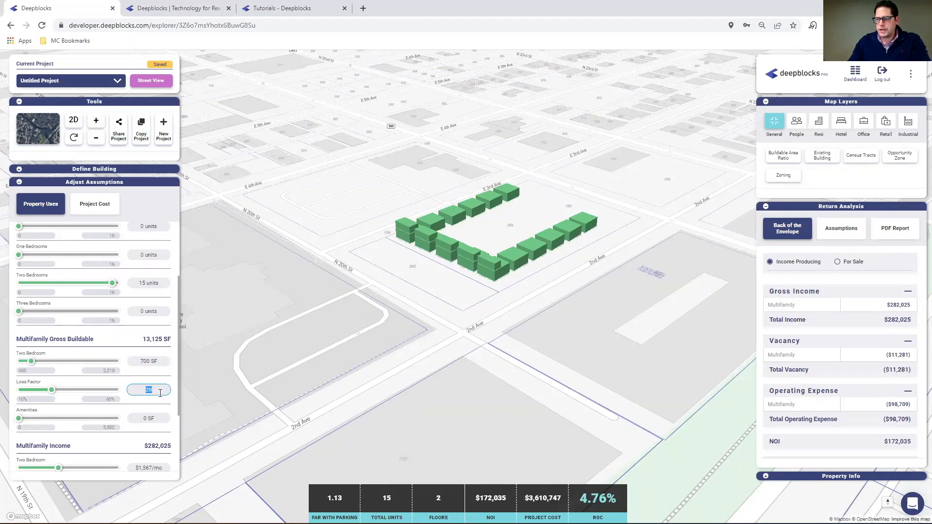
text(0)
click(144, 361)
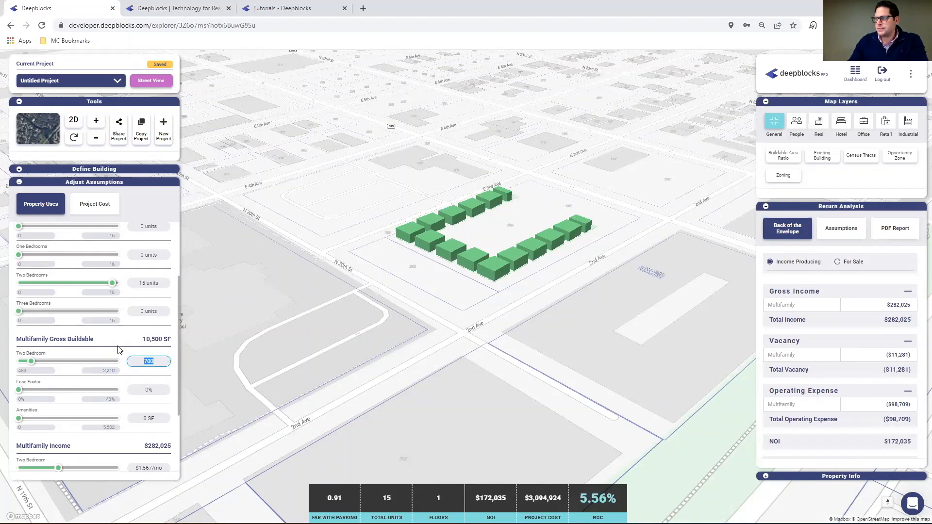
scroll(121, 351, up, 1)
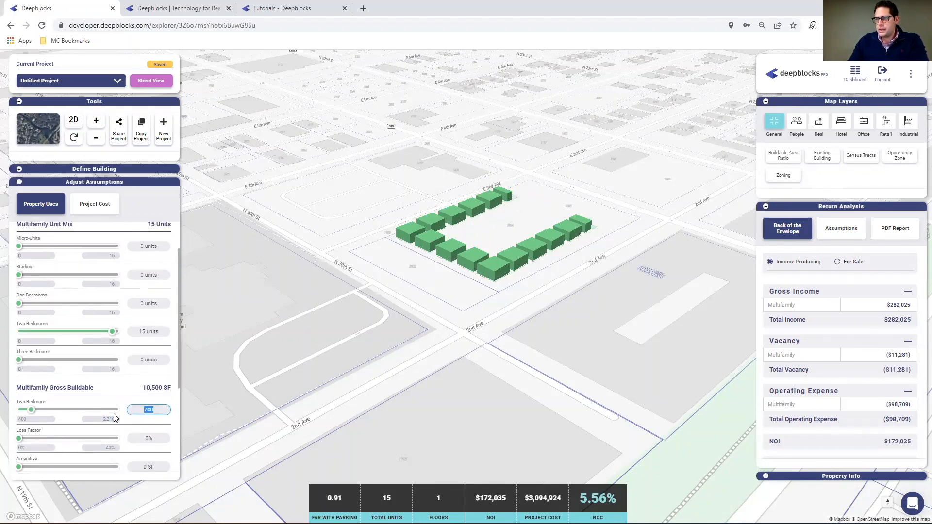
text(733)
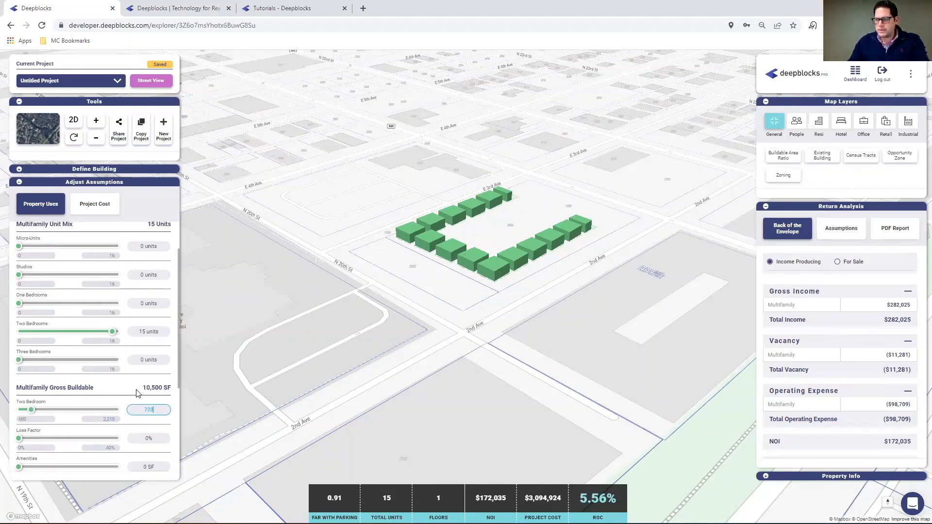
key(Return)
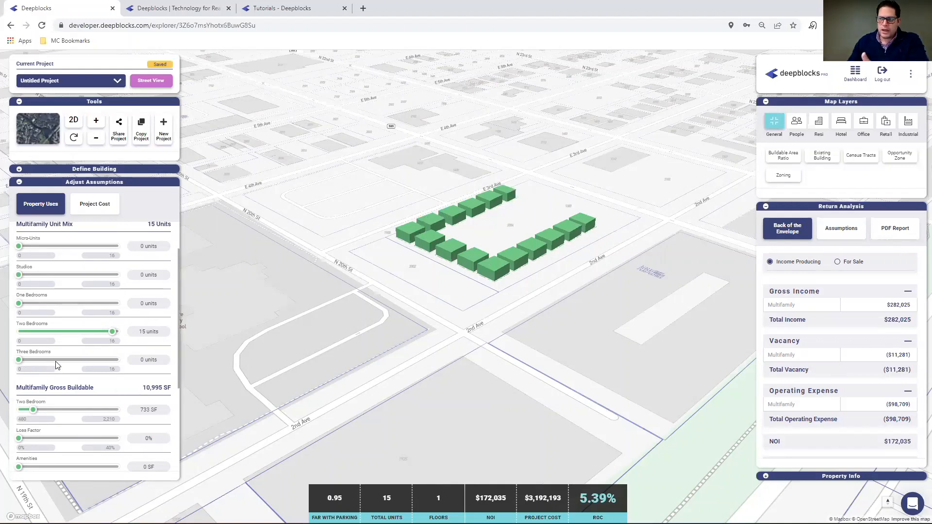
Set the two-bedroom rent under multifamily income to $1,000 per month.
scroll(60, 354, down, 2)
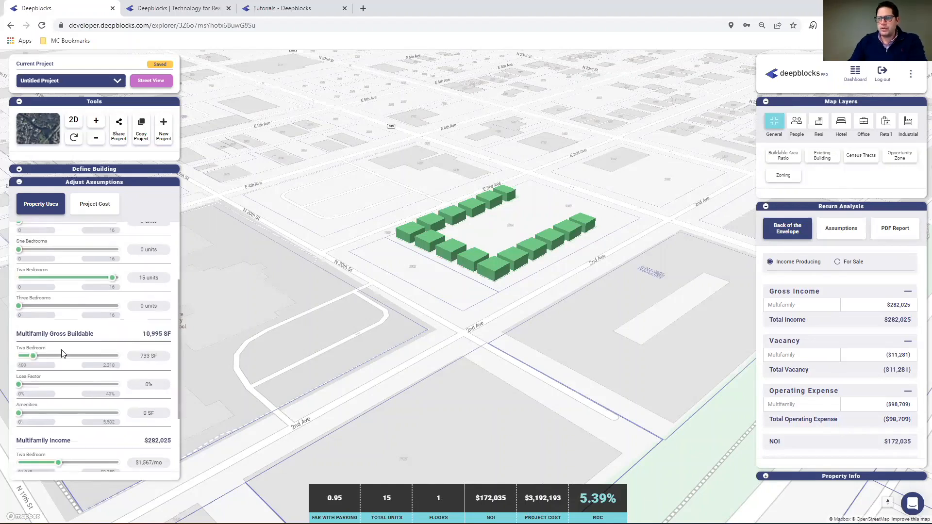
scroll(134, 402, down, 1)
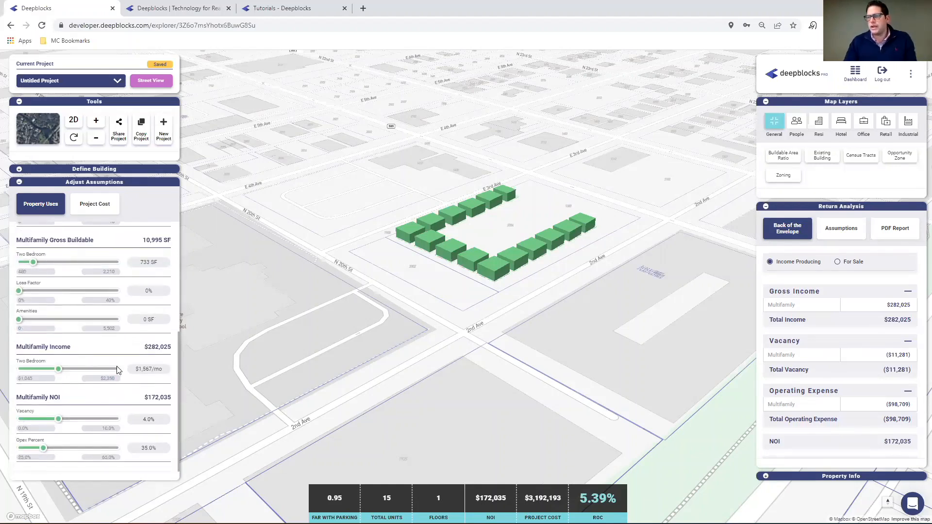
click(150, 370)
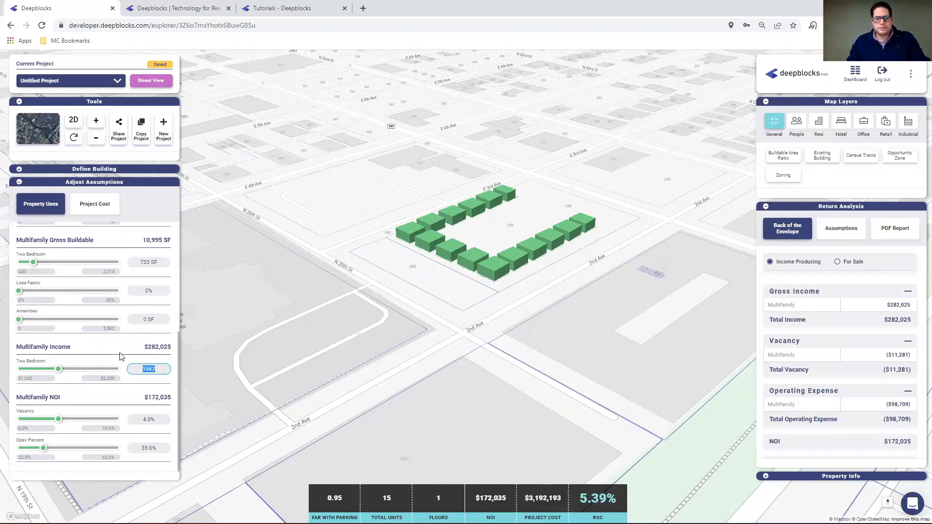
text(121)
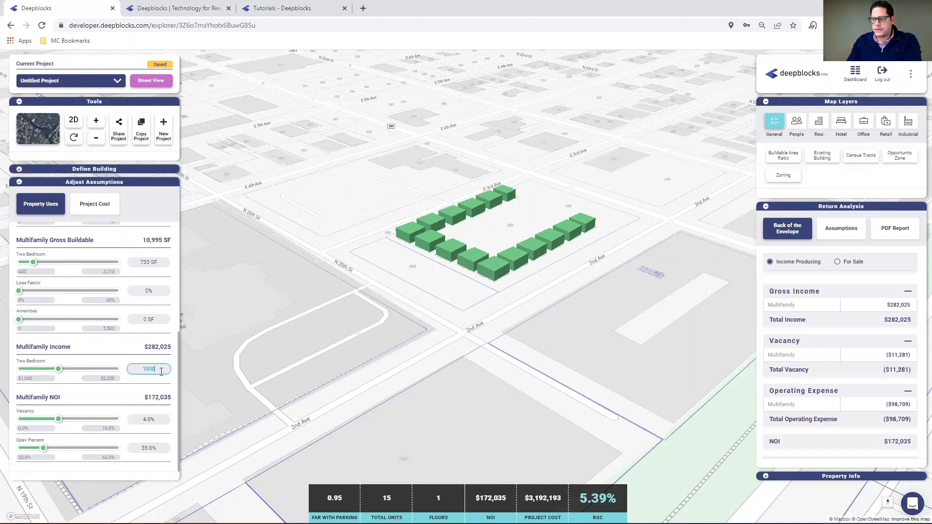
click(152, 418)
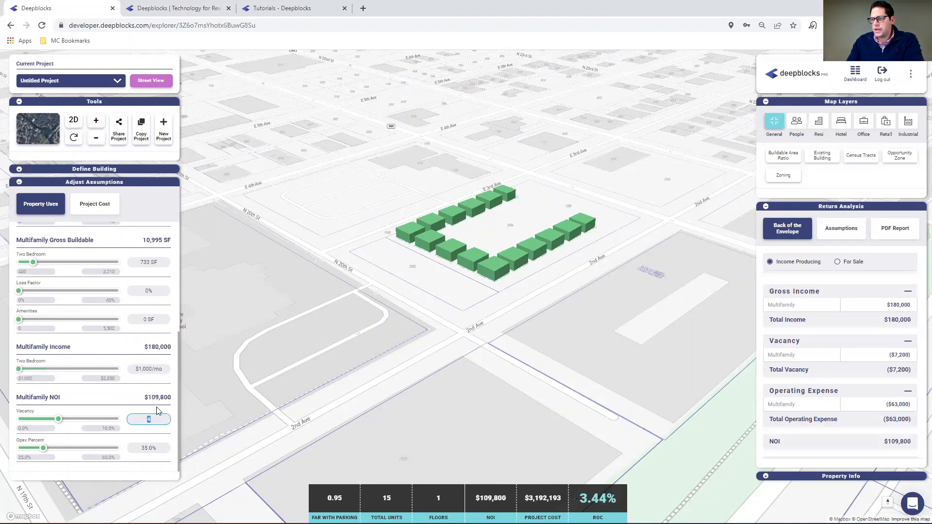
Set the property purchase price in the project cost assumptions to $750,000.
click(92, 214)
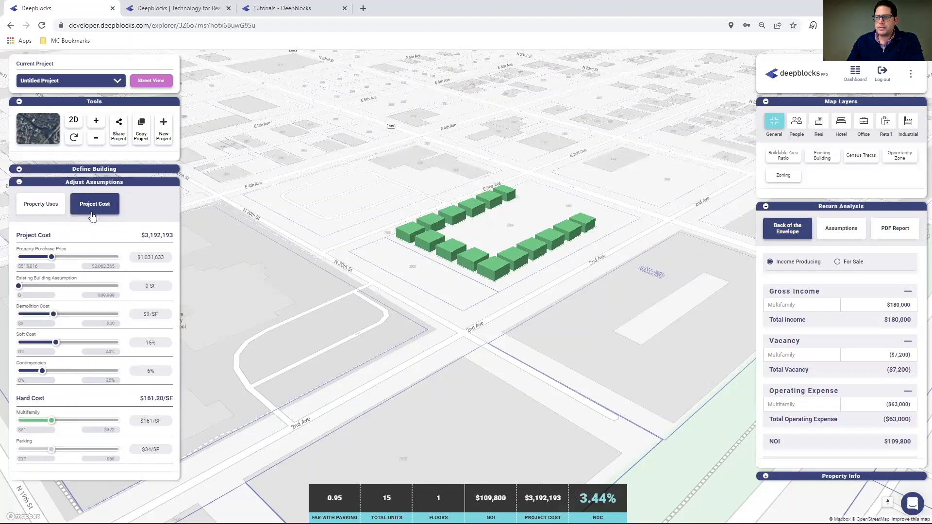
click(155, 259)
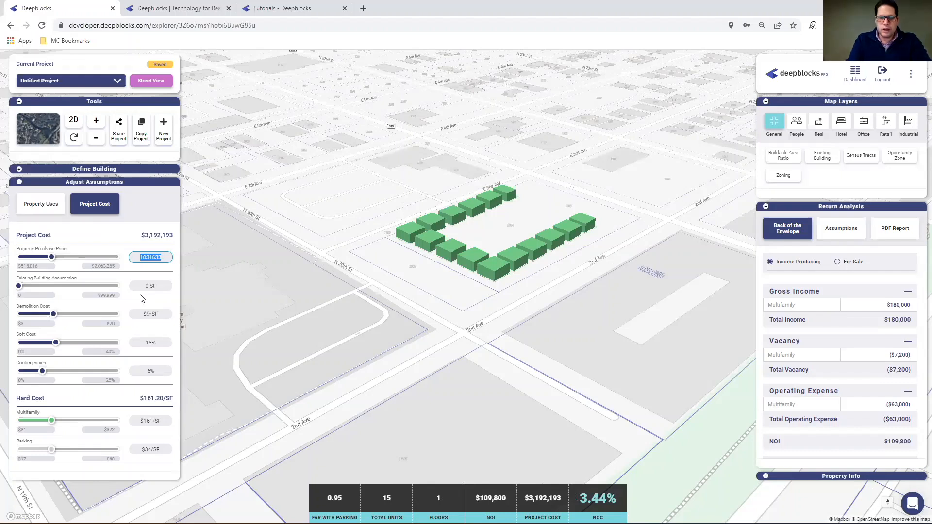
text(750000)
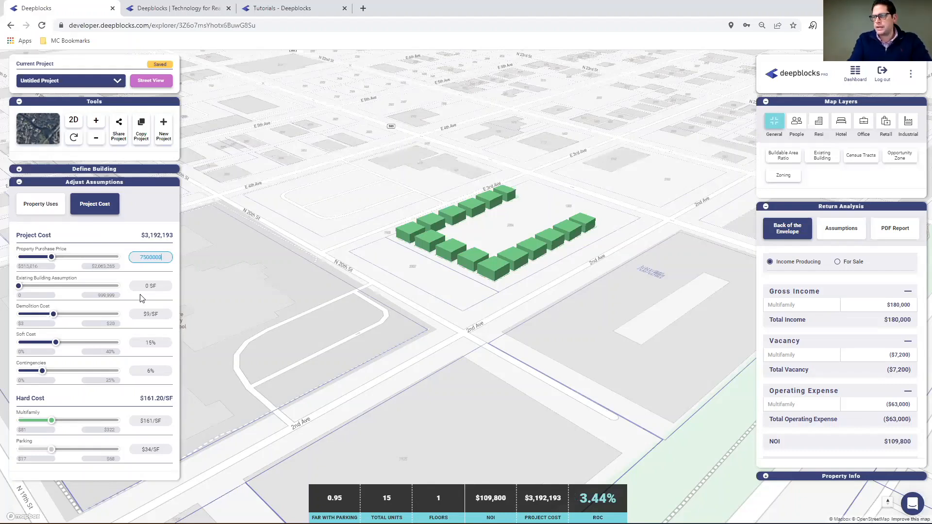
click(115, 238)
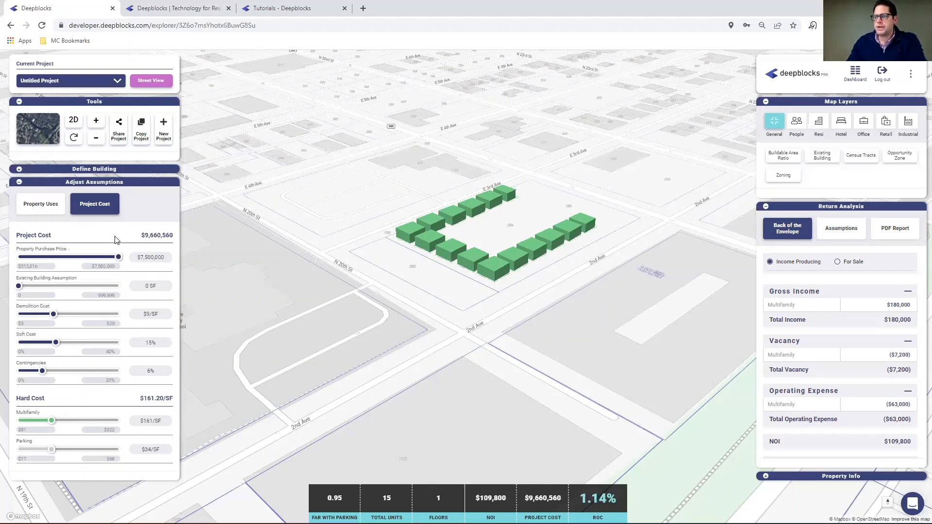
click(165, 258)
text(750000)
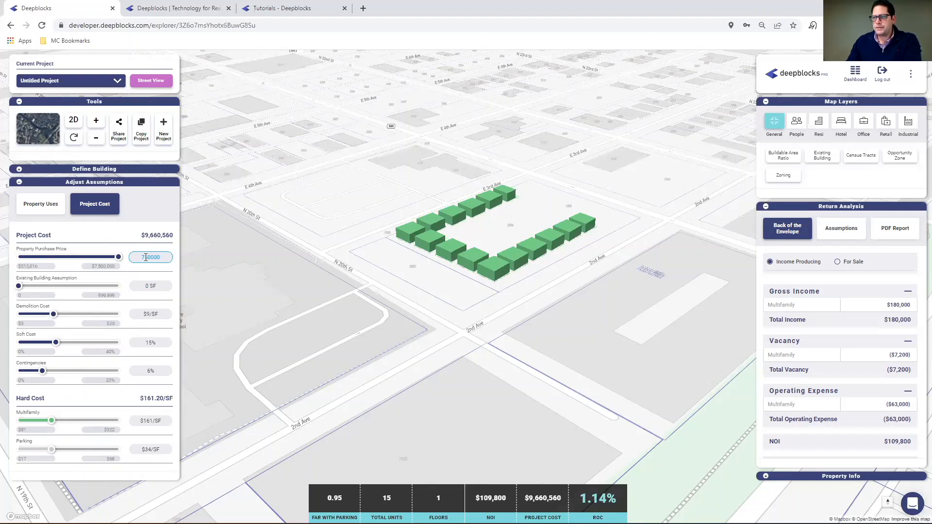
key(Return)
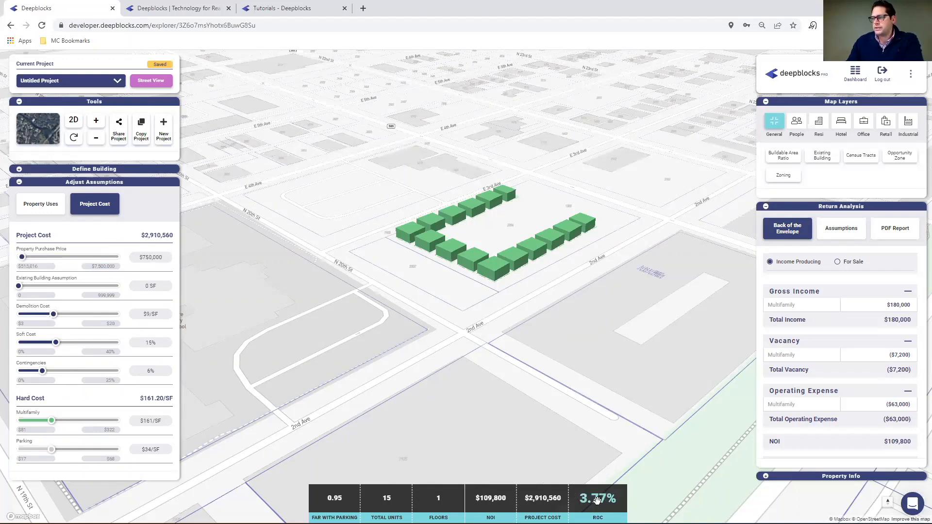
Set the project's soft cost to 10% and its contingencies to 4%.
click(155, 343)
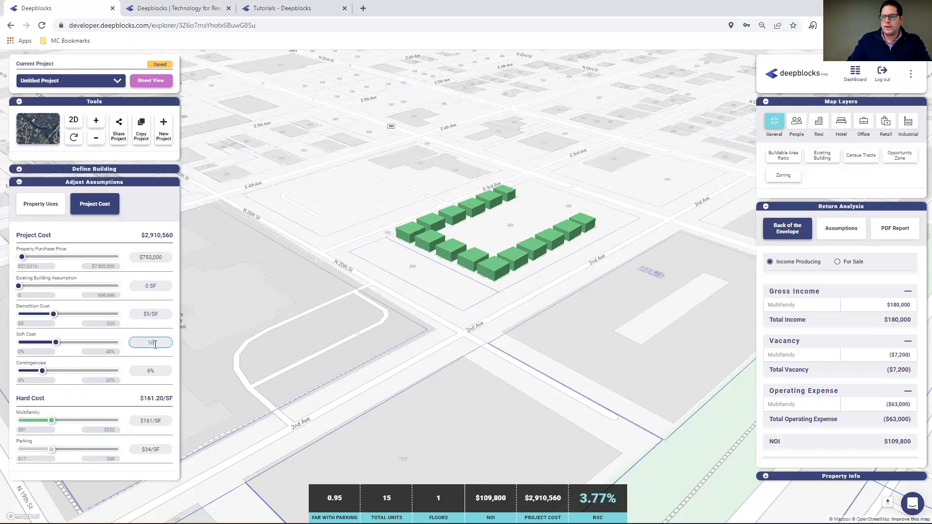
key(Return)
click(153, 370)
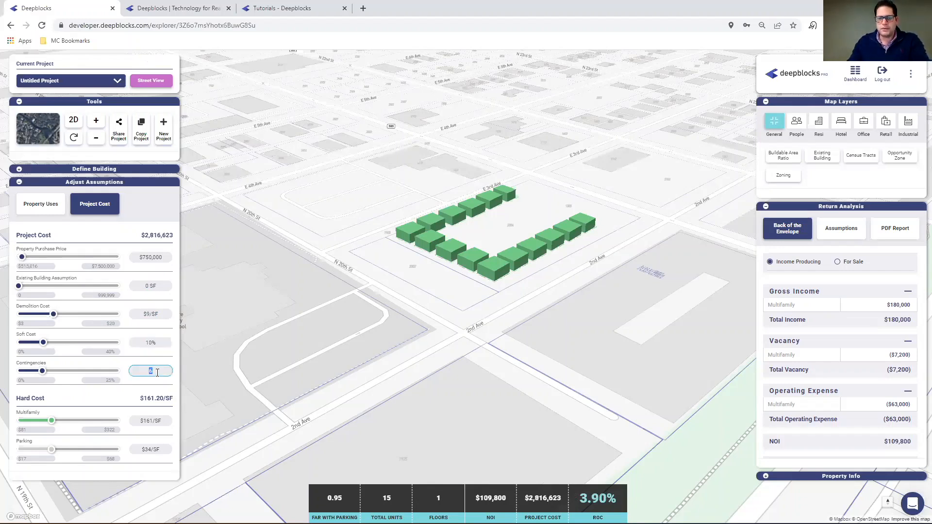
text(4)
key(Return)
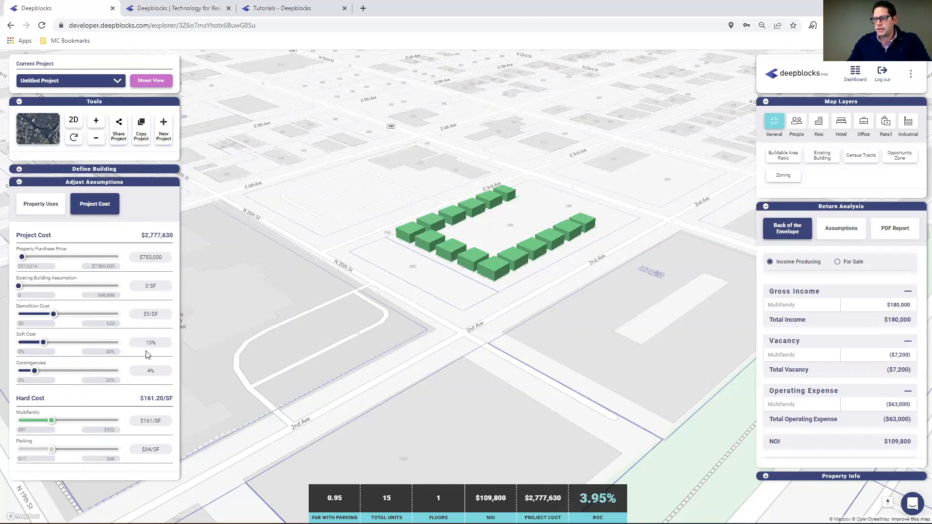
Set the hard costs to $135/SF for multifamily and $33/SF for parking.
click(148, 421)
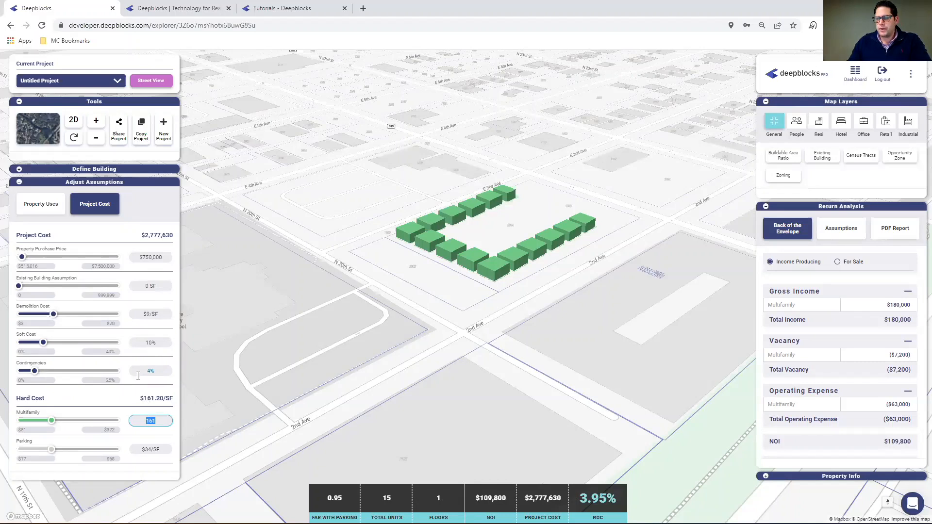
text(135)
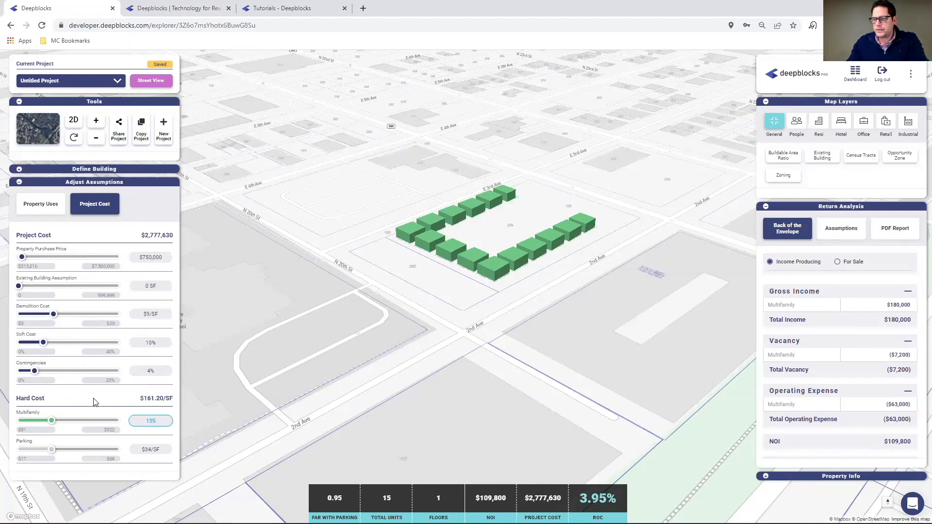
click(94, 398)
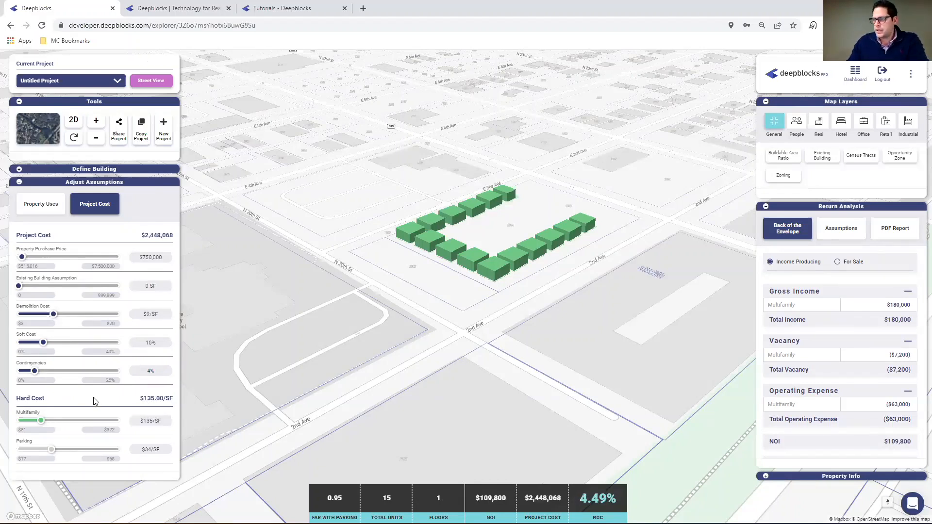
click(153, 450)
text(33)
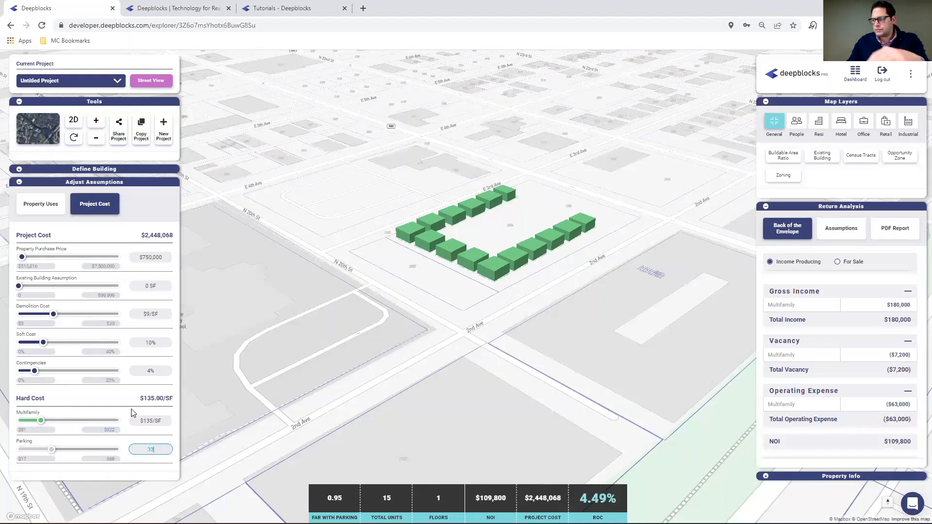
click(132, 410)
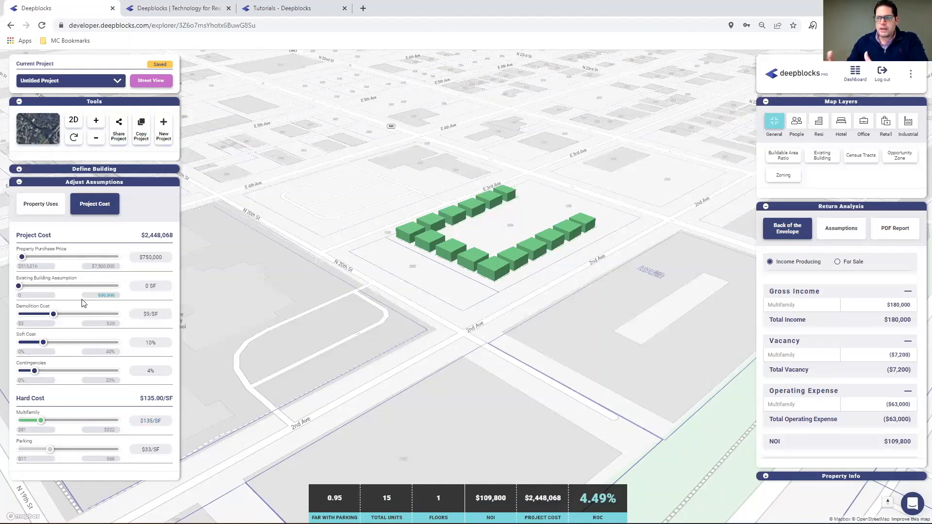
Set the demolition cost to $0/SF.
click(150, 314)
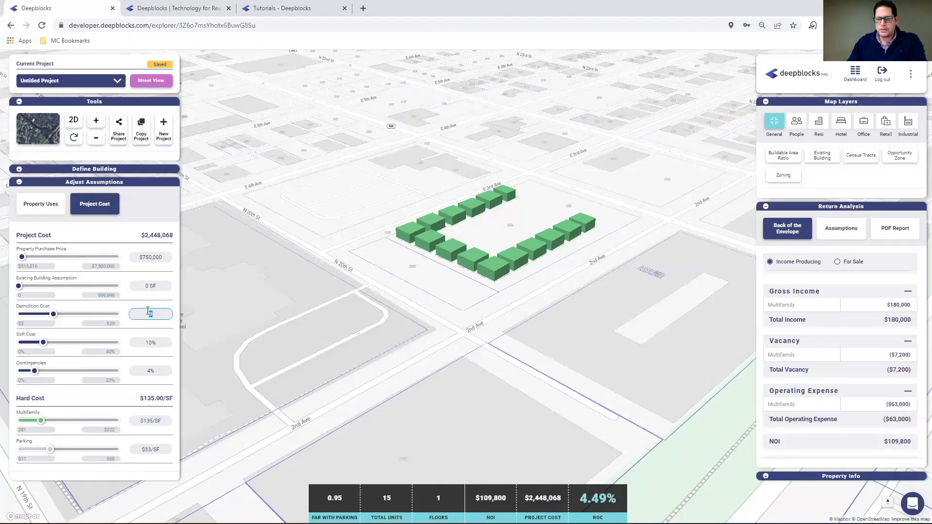
text(0)
click(146, 330)
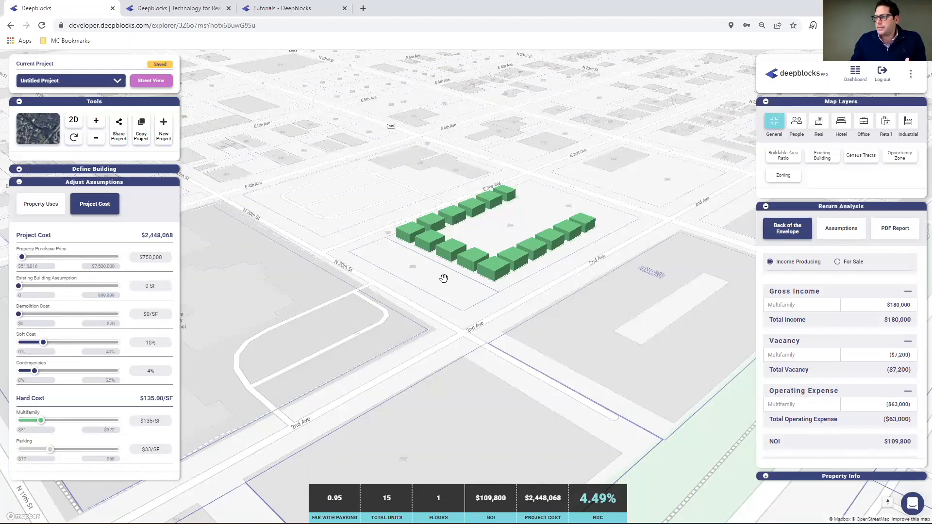
Review the project's back-of-the-envelope return analysis and the property, building, area and economics assumptions.
scroll(448, 282, up, 1)
scroll(448, 282, up, 1)
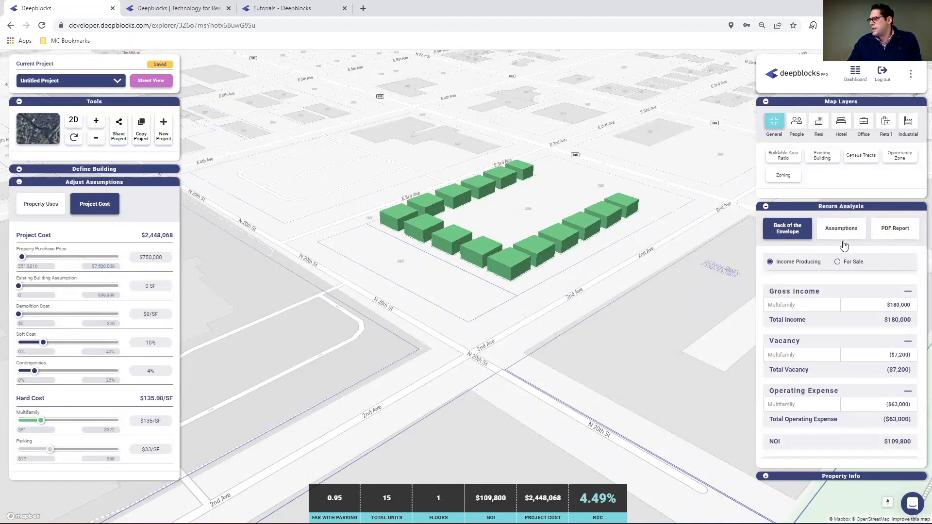
scroll(828, 407, down, 2)
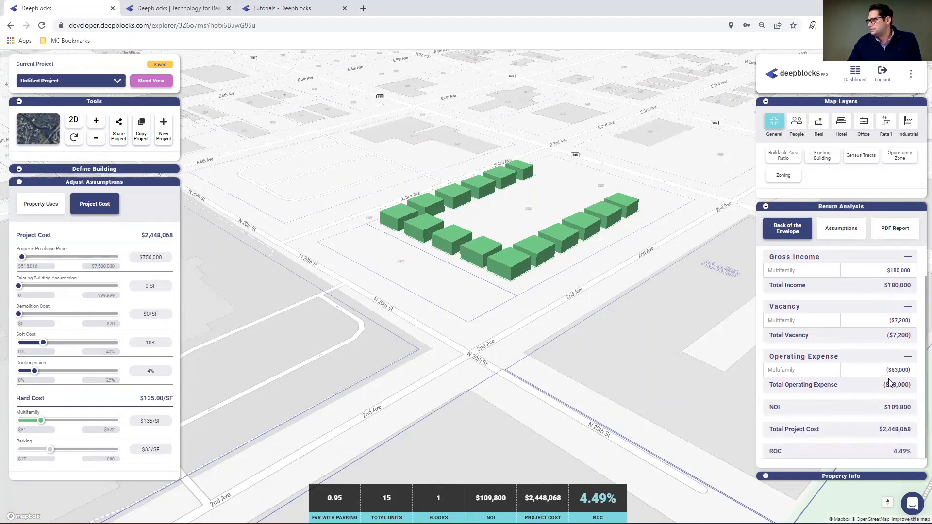
click(841, 230)
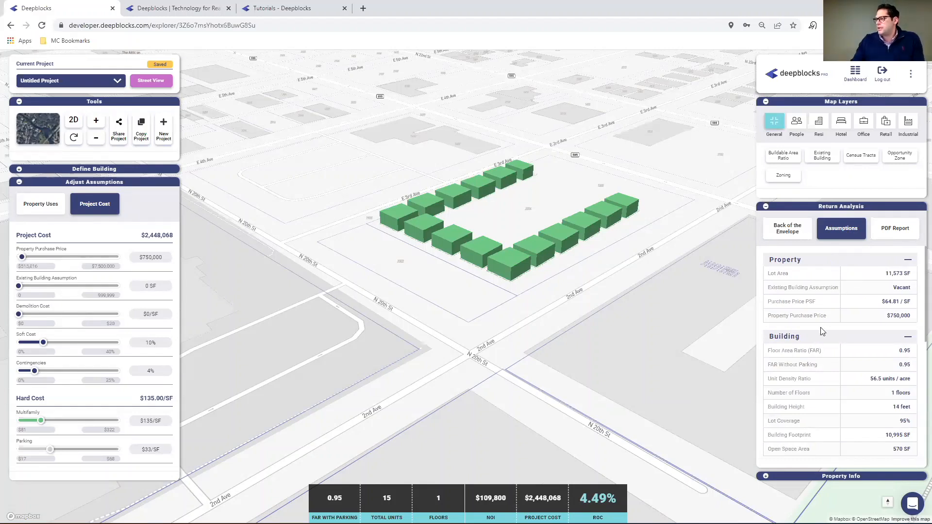
scroll(820, 329, down, 2)
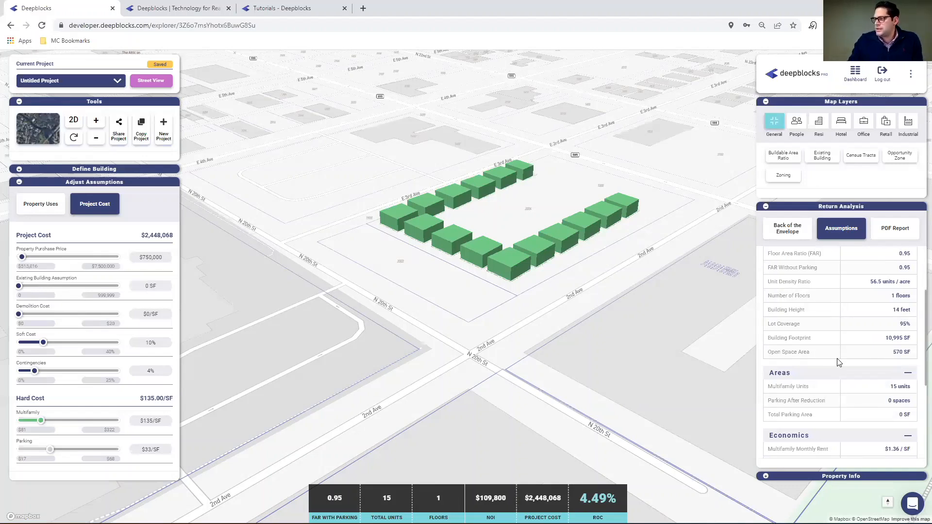
Generate the project's PDF property report and read through it from the cover to the assumptions and return analysis page.
click(894, 232)
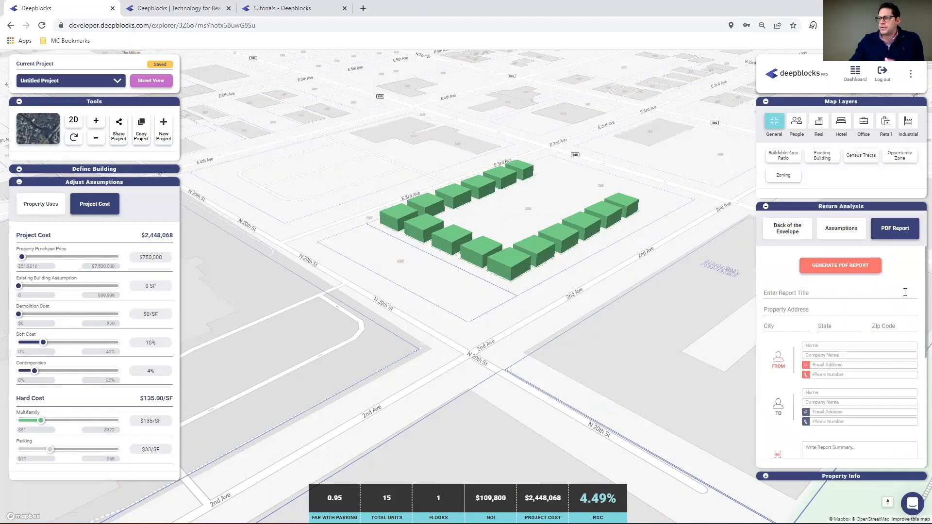
click(847, 267)
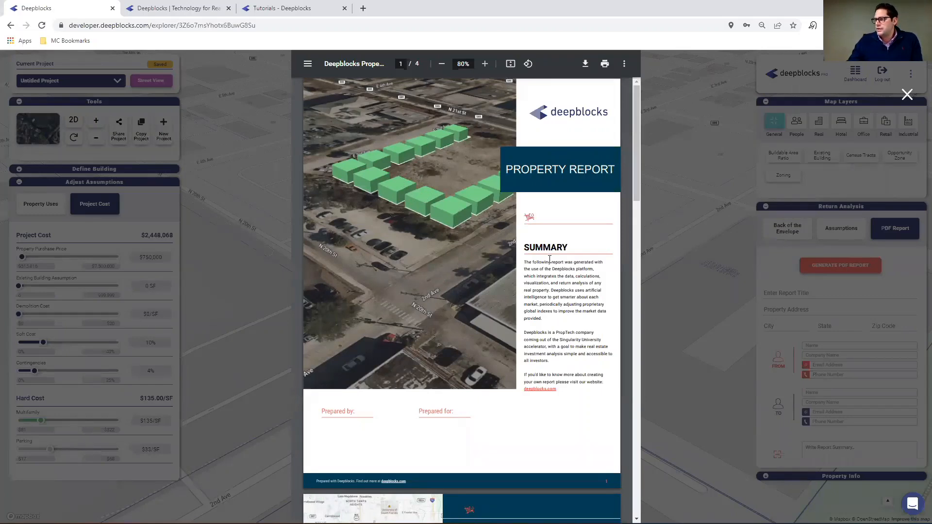
scroll(447, 250, down, 3)
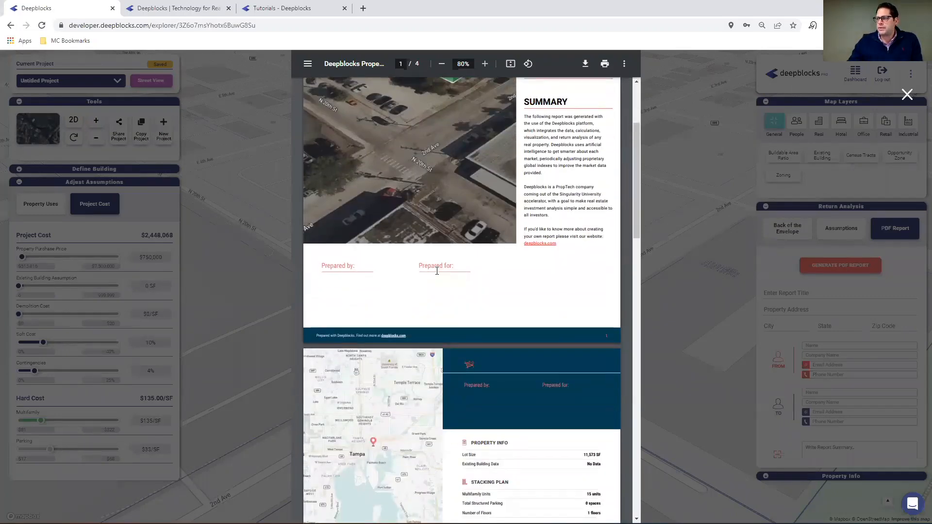
scroll(480, 255, down, 2)
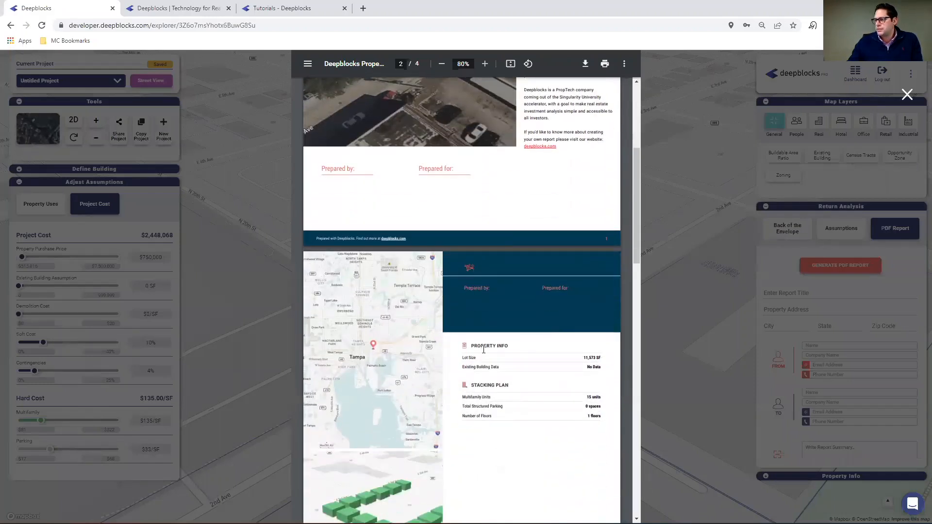
scroll(495, 362, down, 2)
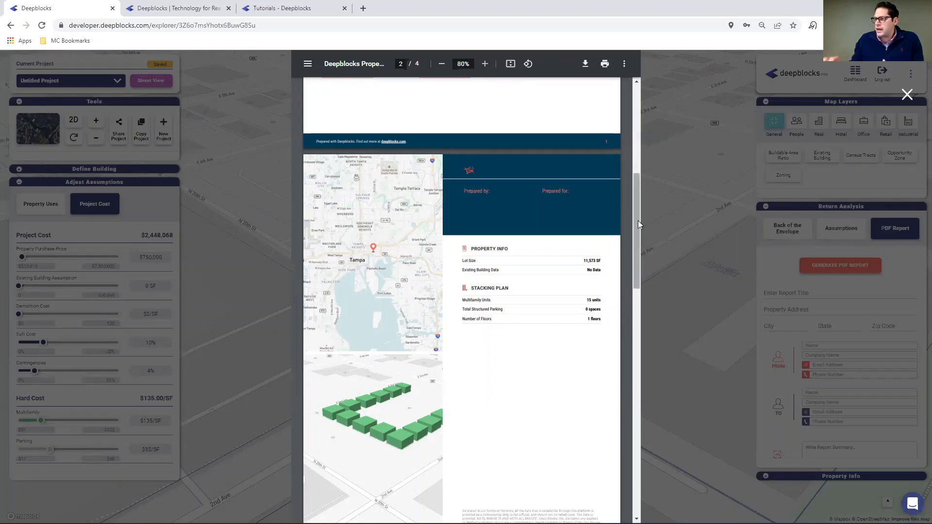
drag(638, 221, 631, 337)
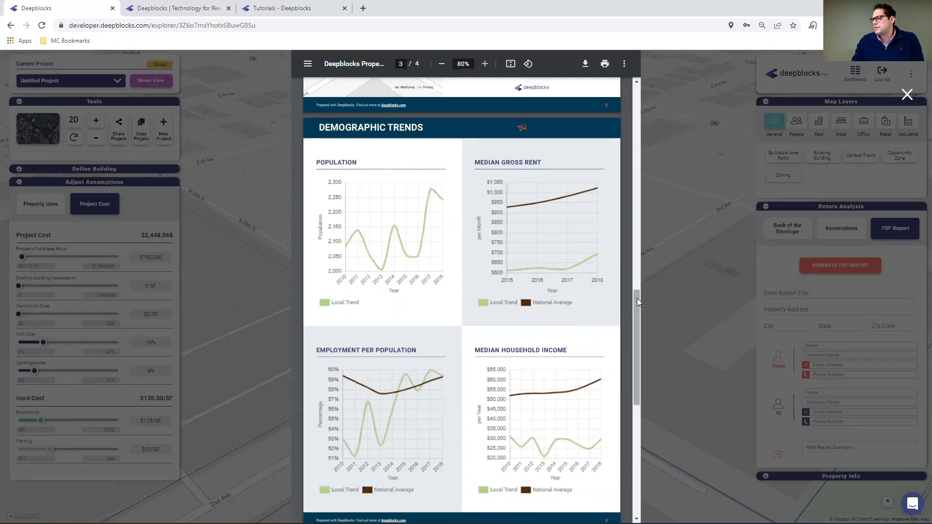
drag(637, 299, 636, 416)
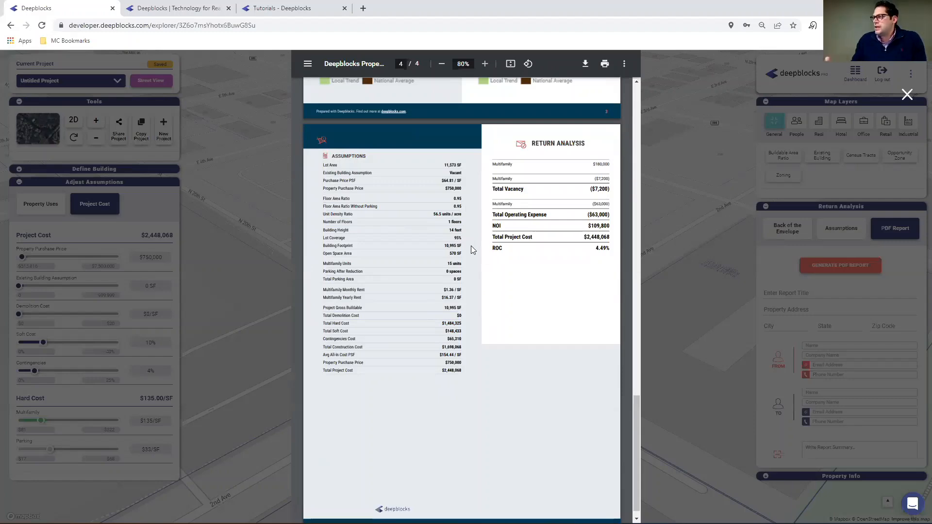
click(906, 96)
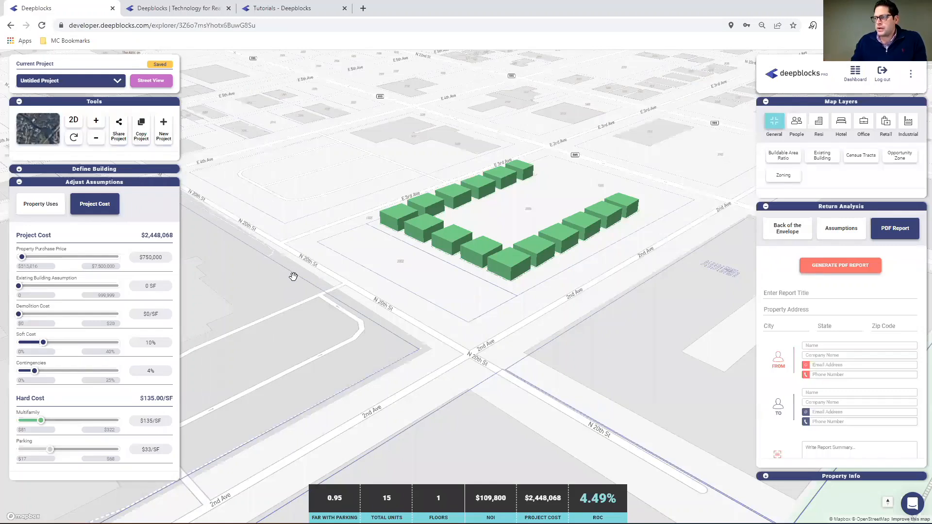
Return to the dashboard and start a Site Analysis property search for Detroit, Michigan, United States.
mouse_move(636, 523)
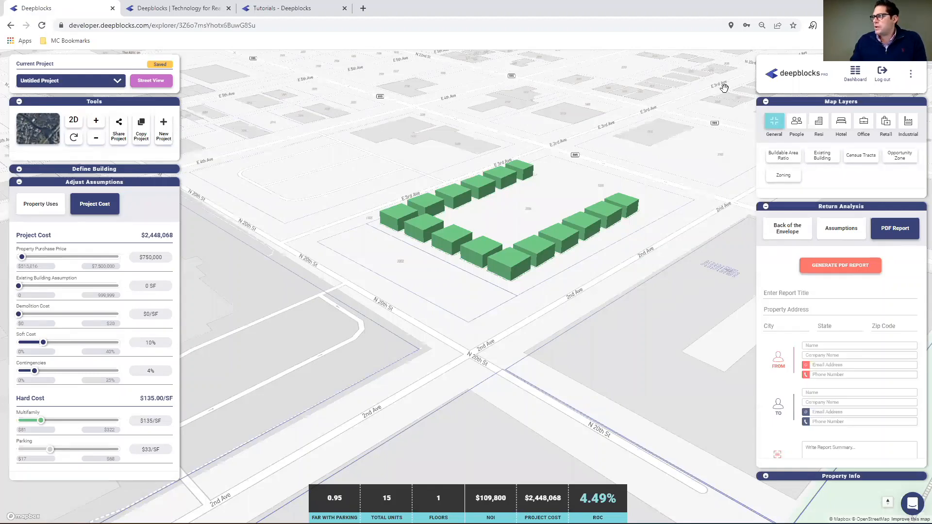
click(856, 82)
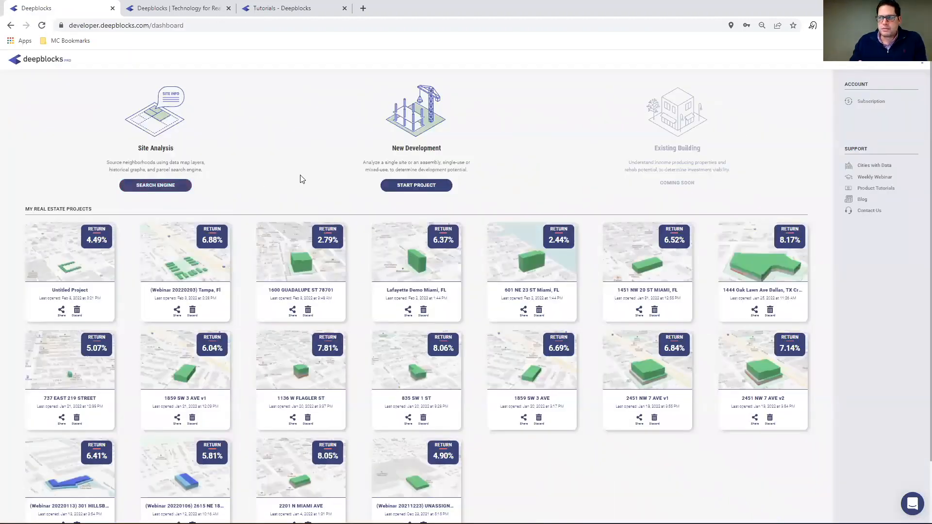
click(154, 187)
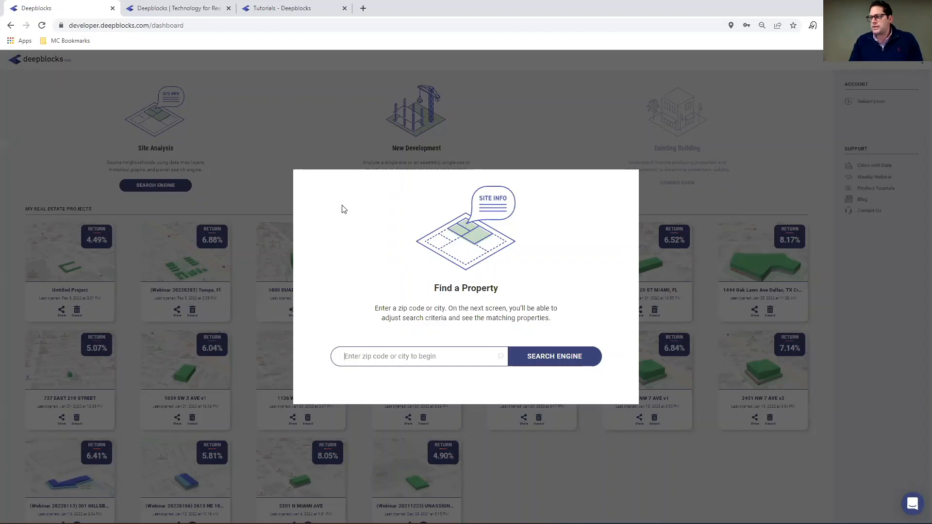
text(detr)
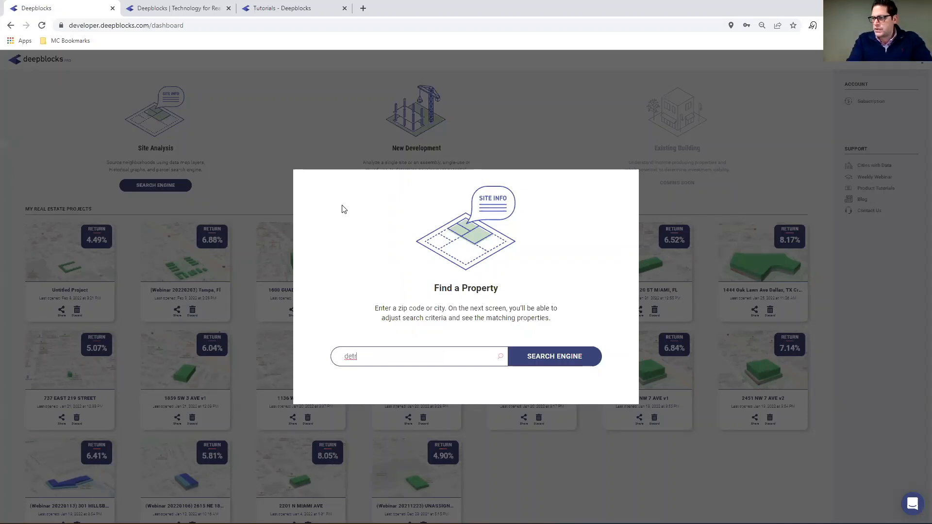
text(oit)
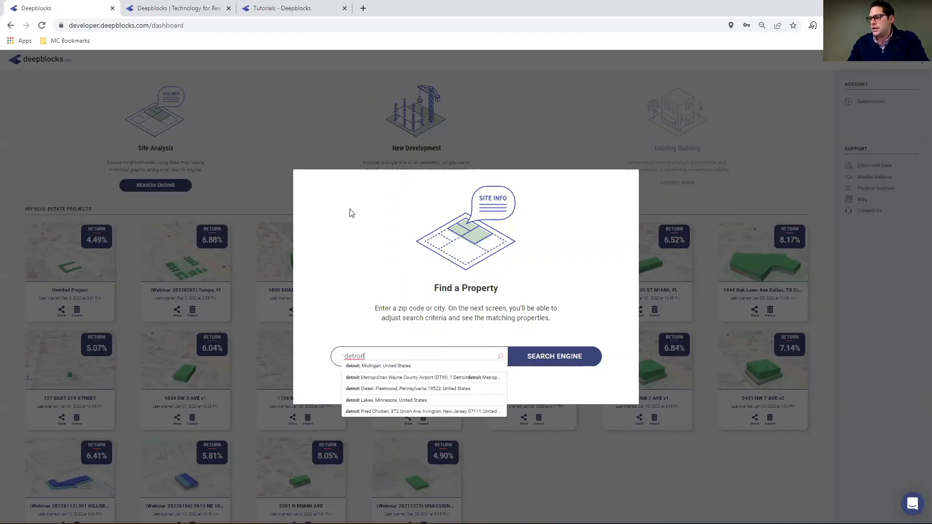
click(391, 367)
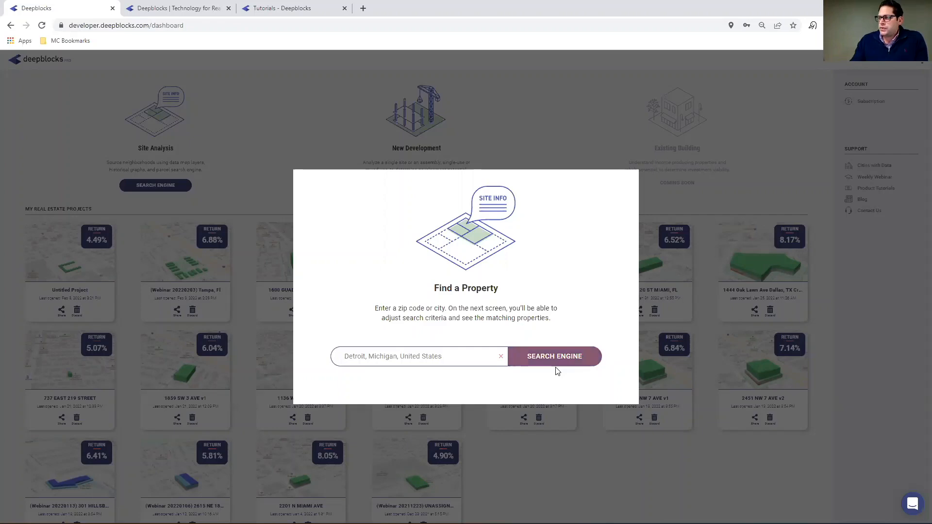
click(579, 358)
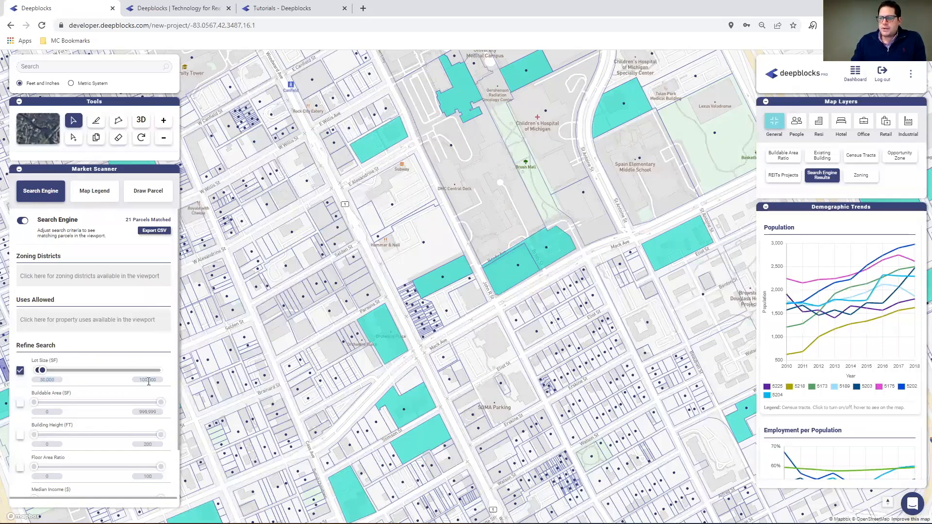
Filter the Detroit parcels by the allowed use Single-Family Detached.
click(65, 319)
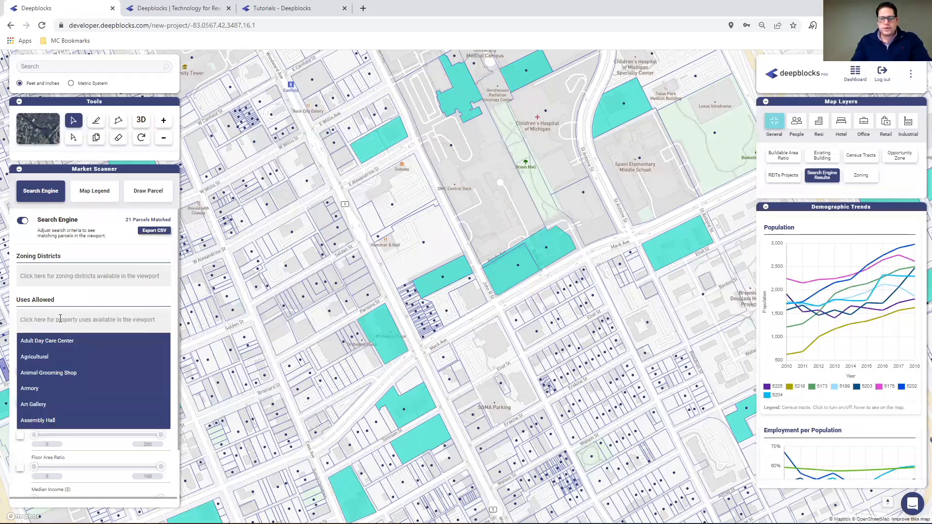
text(s)
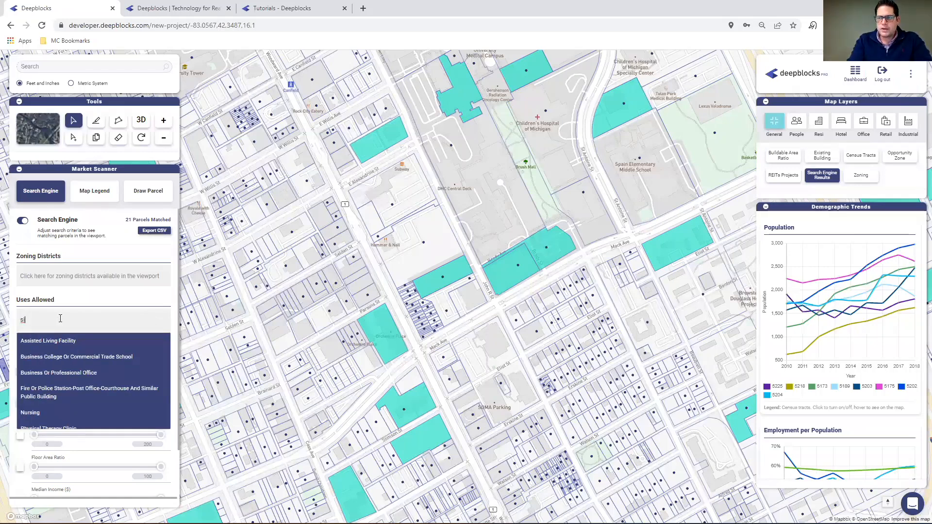
text(ing)
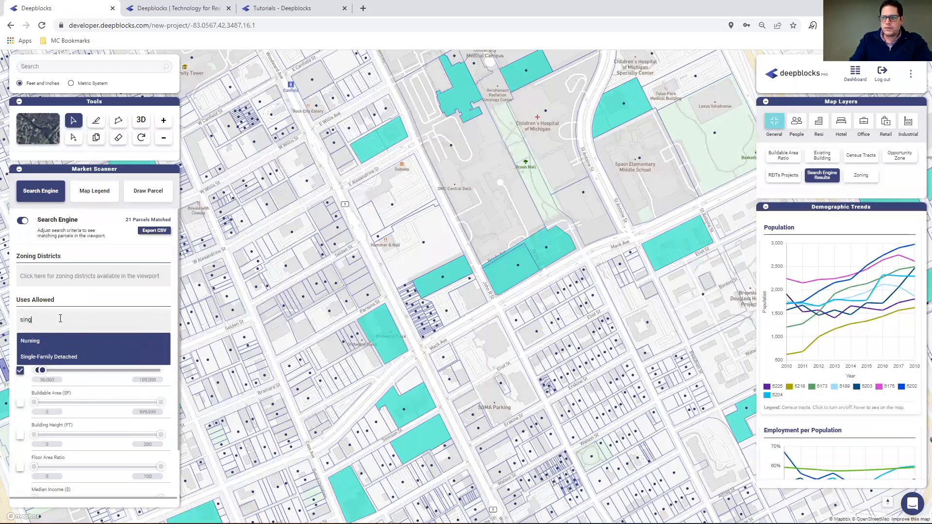
click(64, 355)
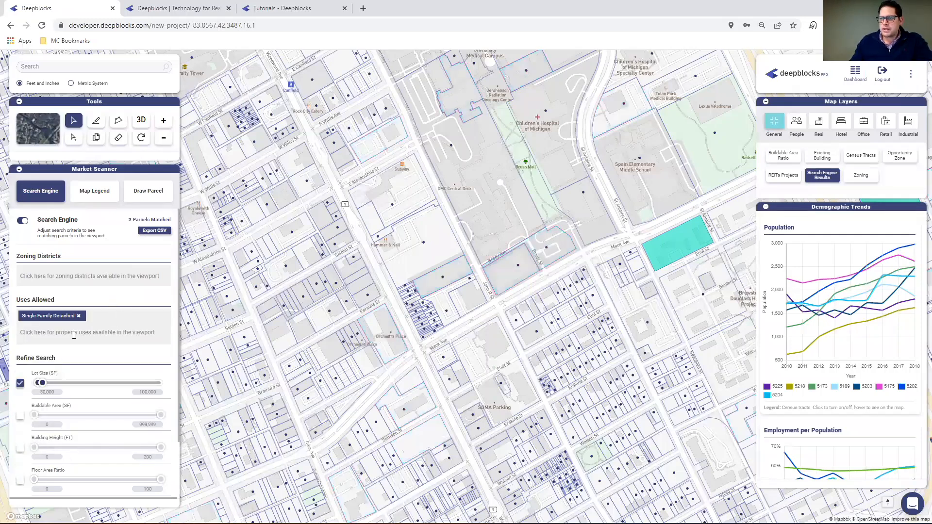
click(73, 334)
text(sin)
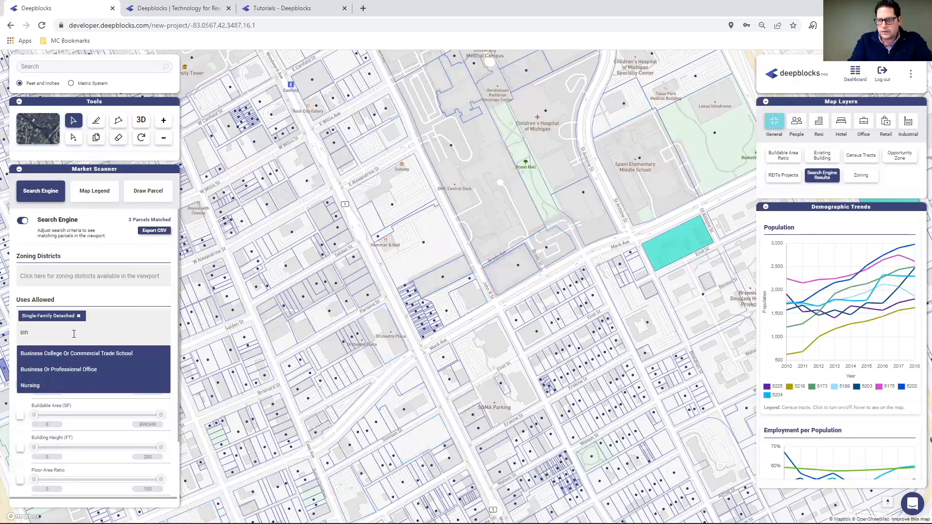
key(BackSpace)
key(BackSpace)
key(BackSpace)
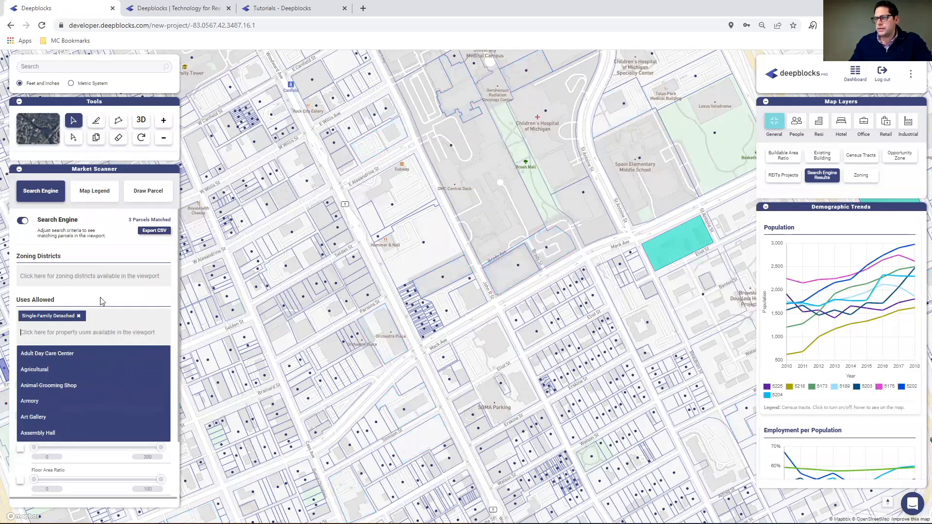
click(448, 275)
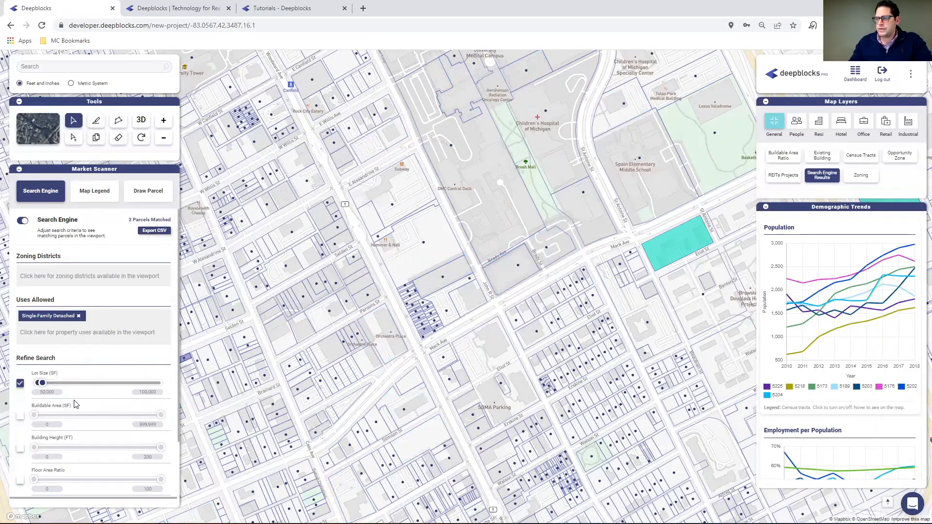
Set the lot size filter to 25,000–50,000 SF and look over the matching parcels around Mack Ave.
scroll(76, 405, down, 3)
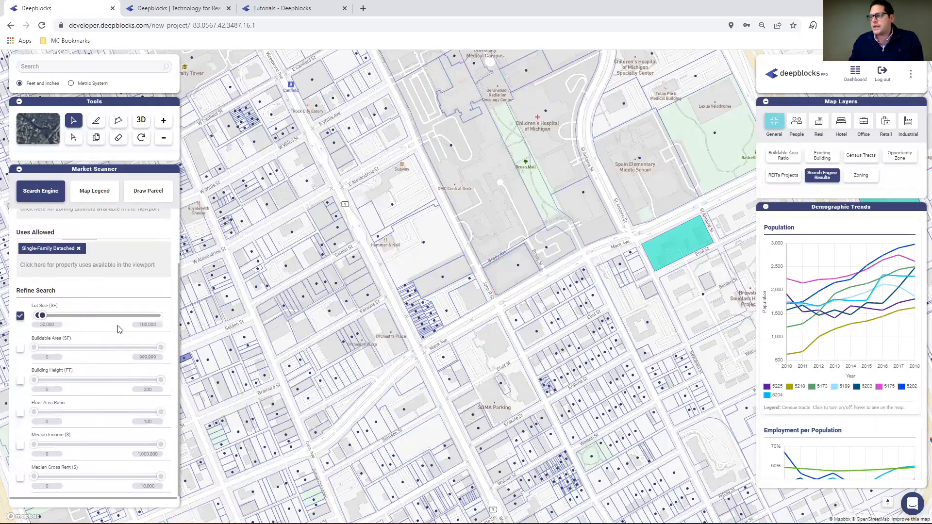
drag(574, 248, 497, 224)
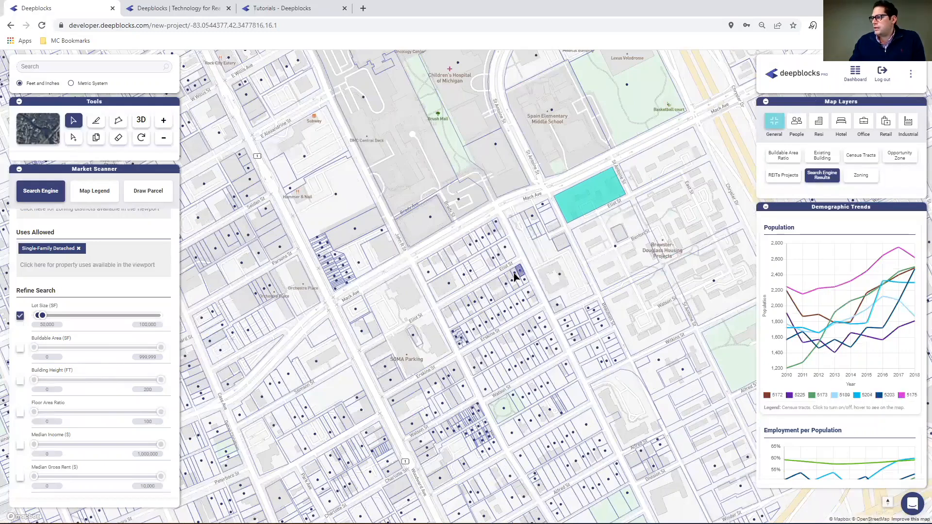
click(47, 324)
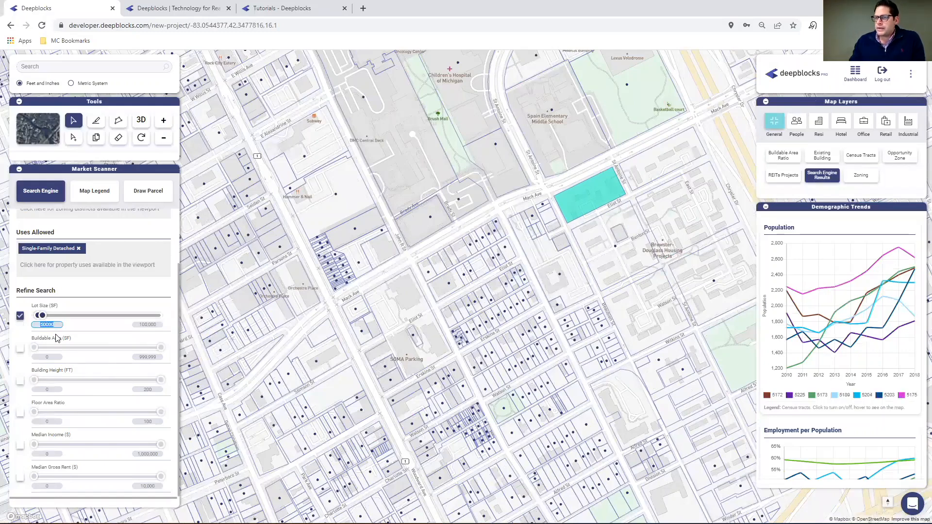
text(2500)
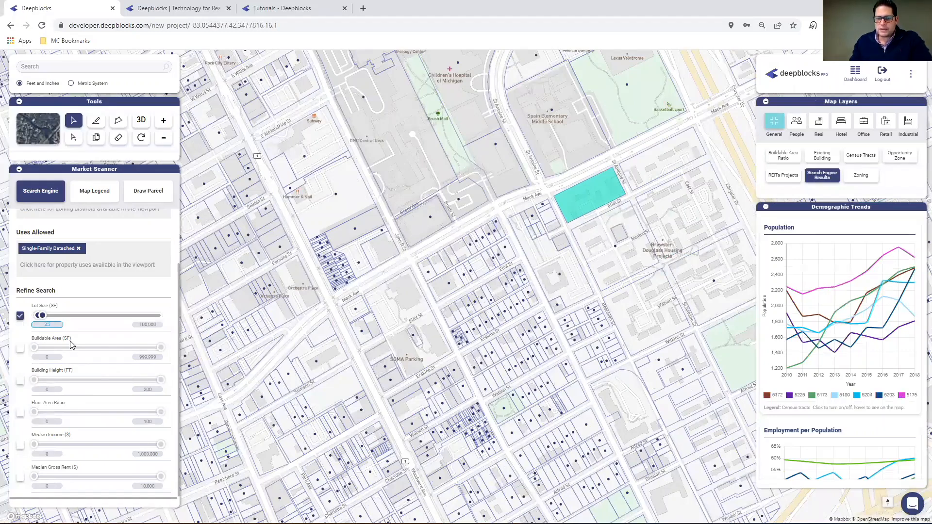
click(146, 324)
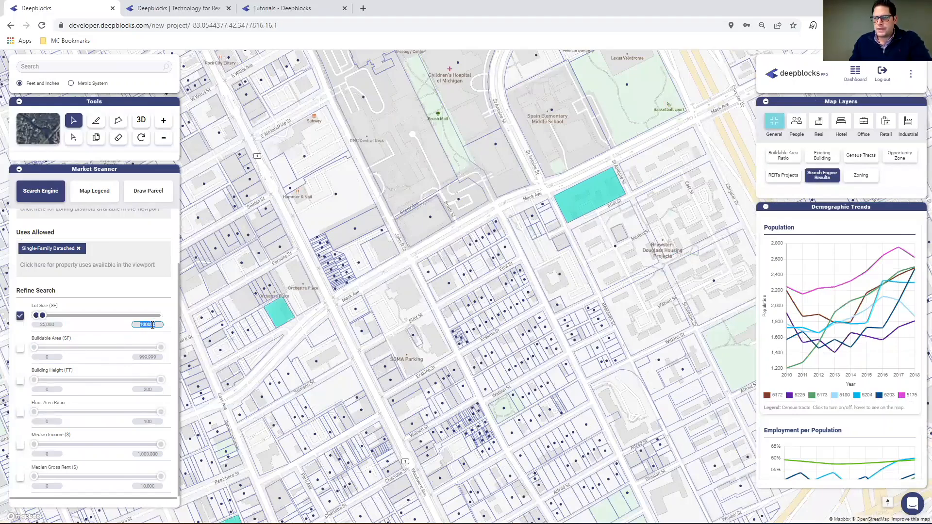
text(50000)
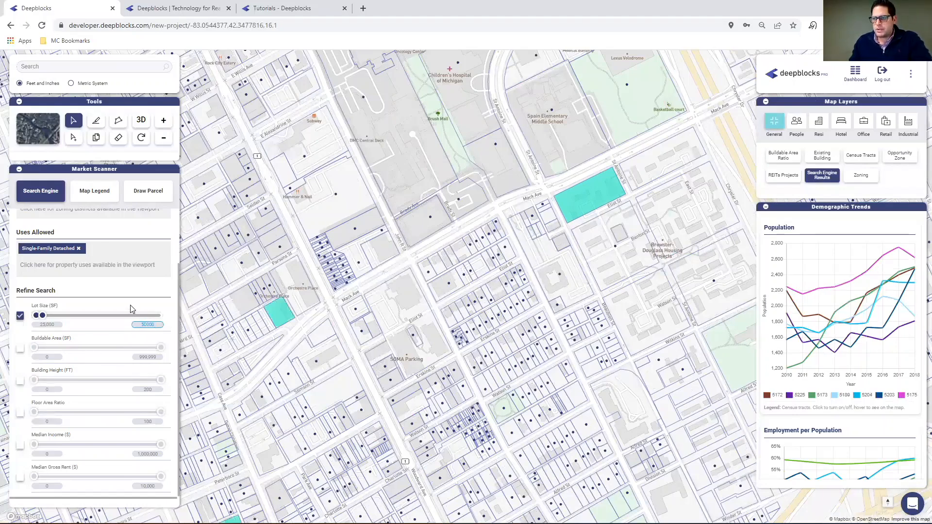
key(Return)
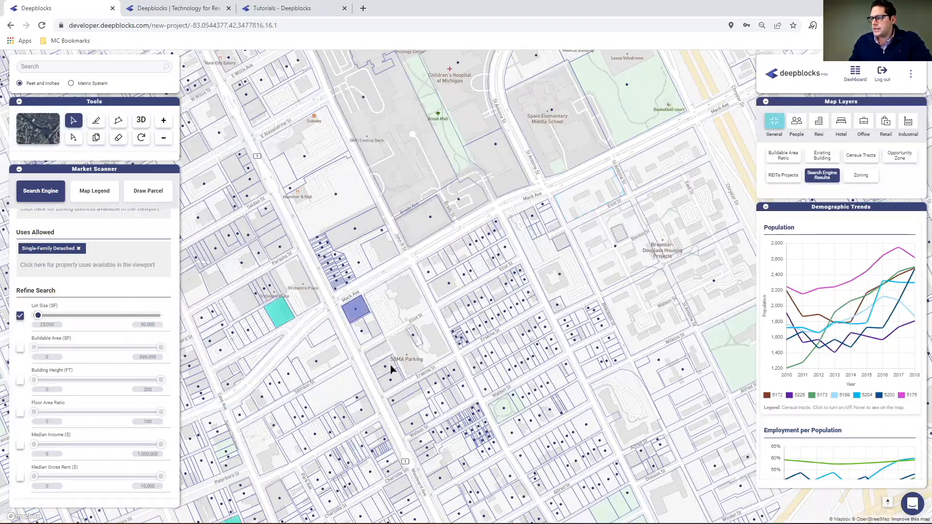
scroll(118, 282, up, 2)
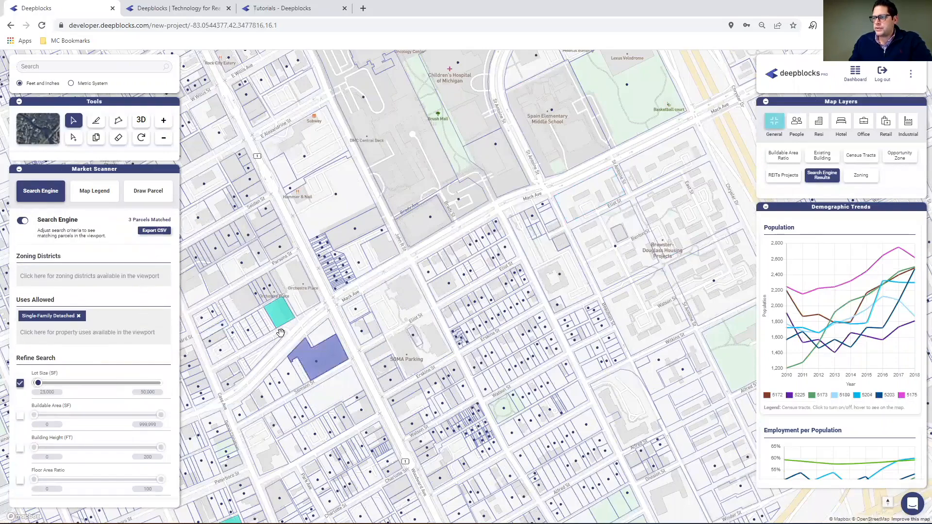
drag(404, 349, 576, 306)
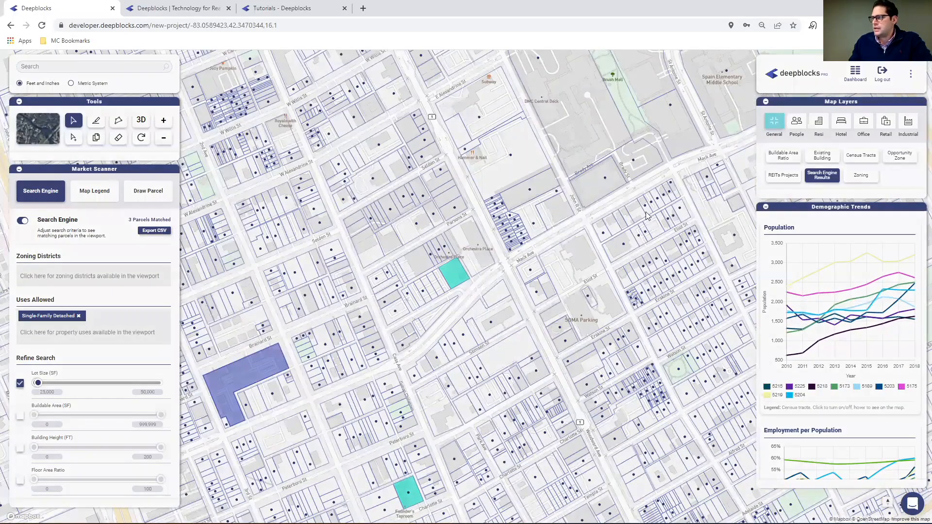
Switch the map to satellite imagery and inspect the matching parcel beside Martin Luther King Jr Blvd near Woodward Ave.
click(766, 207)
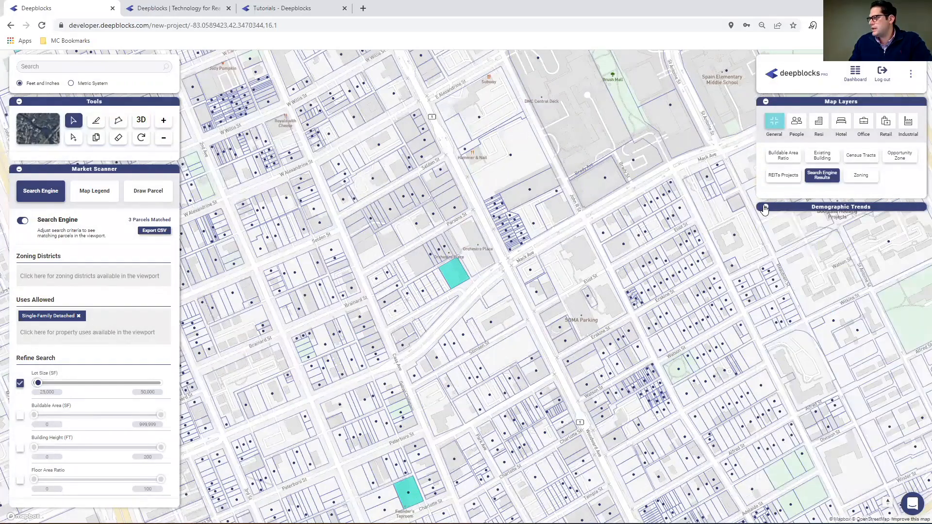
click(765, 207)
drag(320, 245, 199, 211)
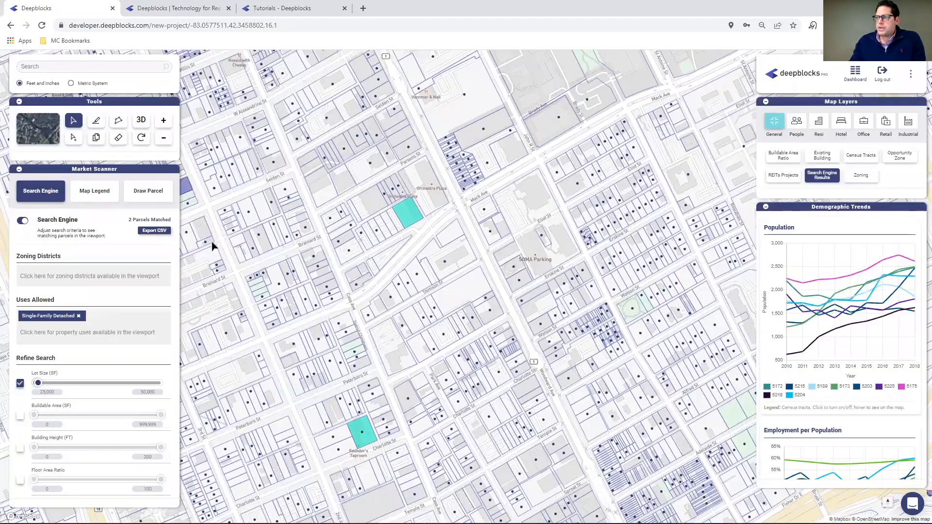
click(25, 126)
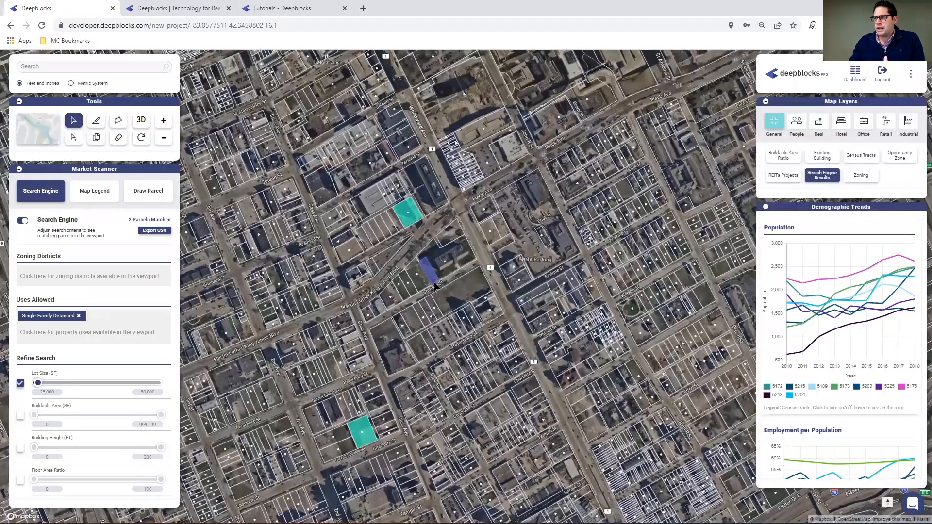
scroll(432, 287, up, 5)
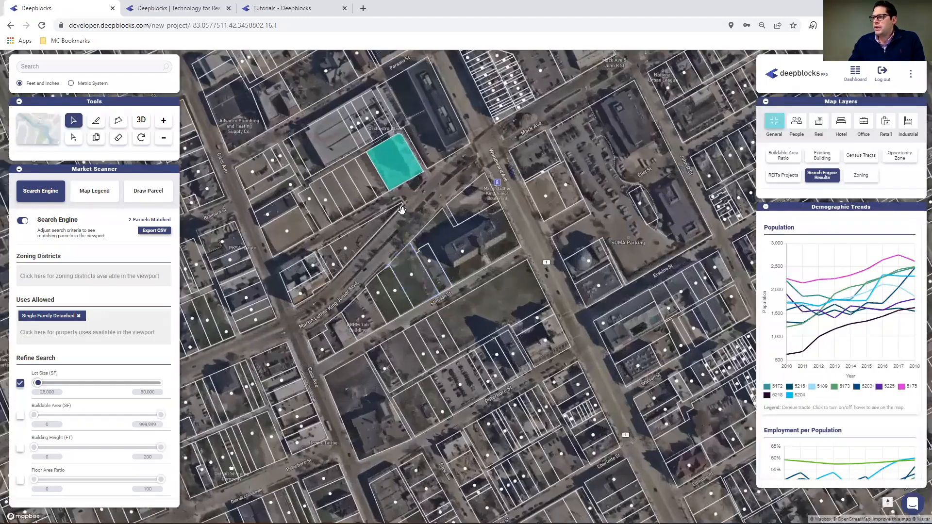
drag(402, 210, 414, 324)
scroll(416, 323, up, 4)
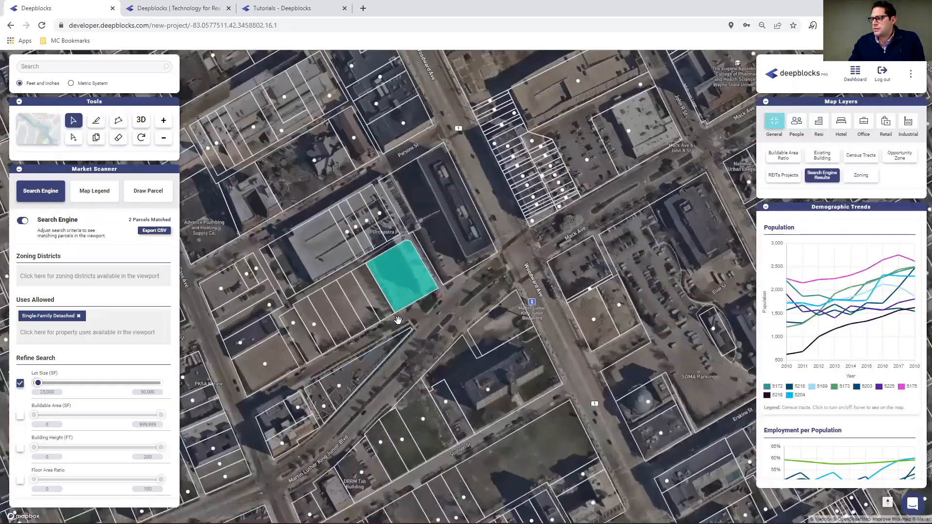
scroll(399, 321, up, 2)
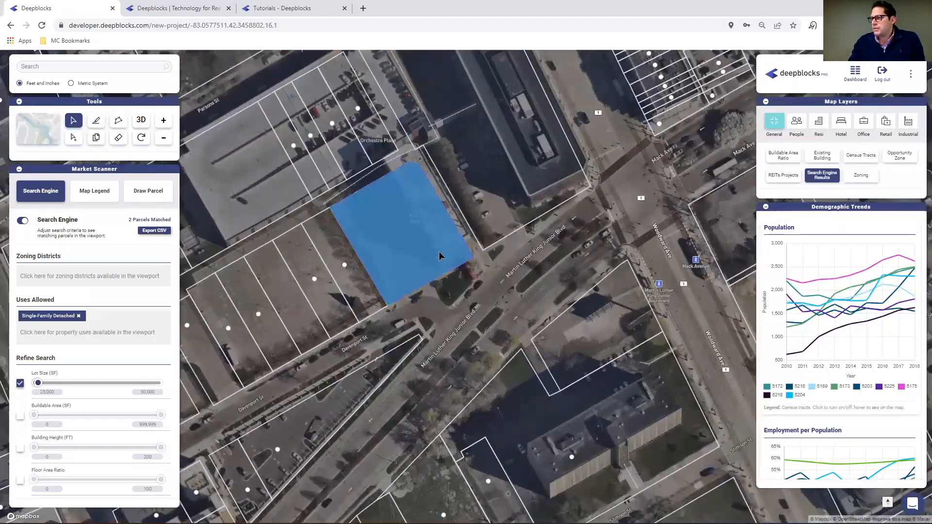
scroll(416, 224, down, 5)
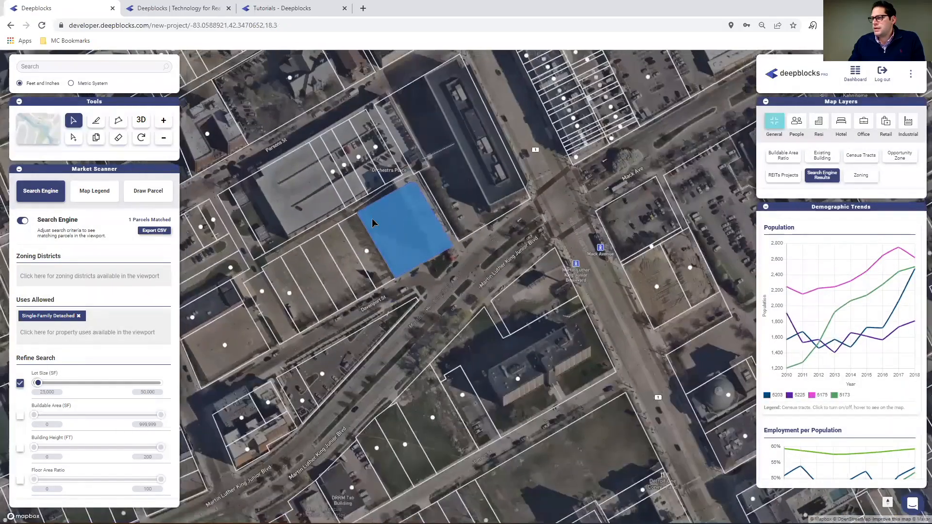
scroll(384, 222, down, 6)
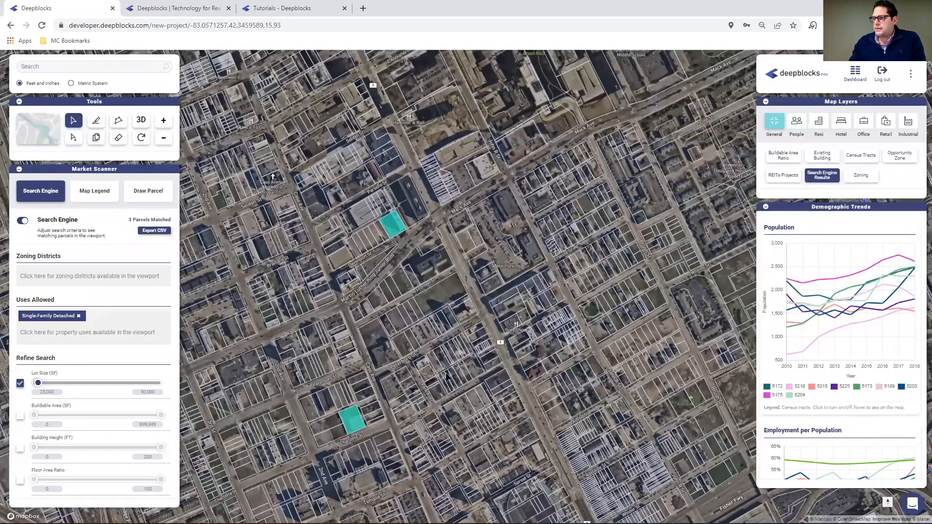
Examine the matching Midtown parcels along E Hancock St and near Brush St and E Canfield St on the satellite map.
drag(583, 172, 490, 471)
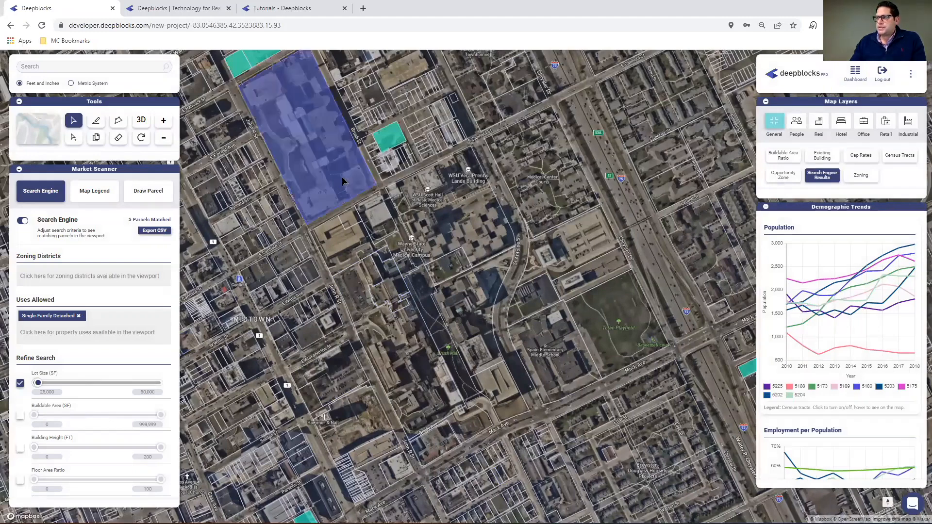
drag(356, 196, 398, 343)
drag(410, 383, 410, 386)
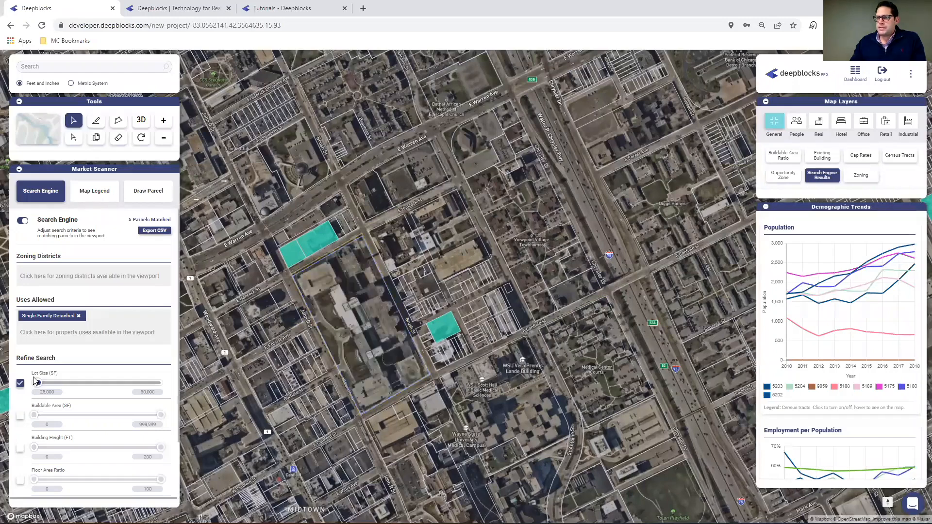
scroll(324, 310, up, 5)
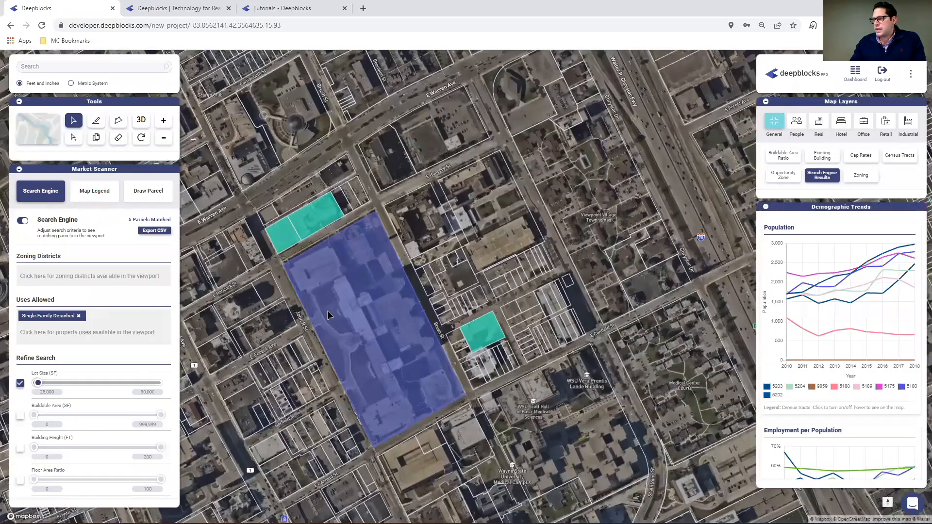
scroll(327, 311, up, 3)
scroll(330, 265, down, 2)
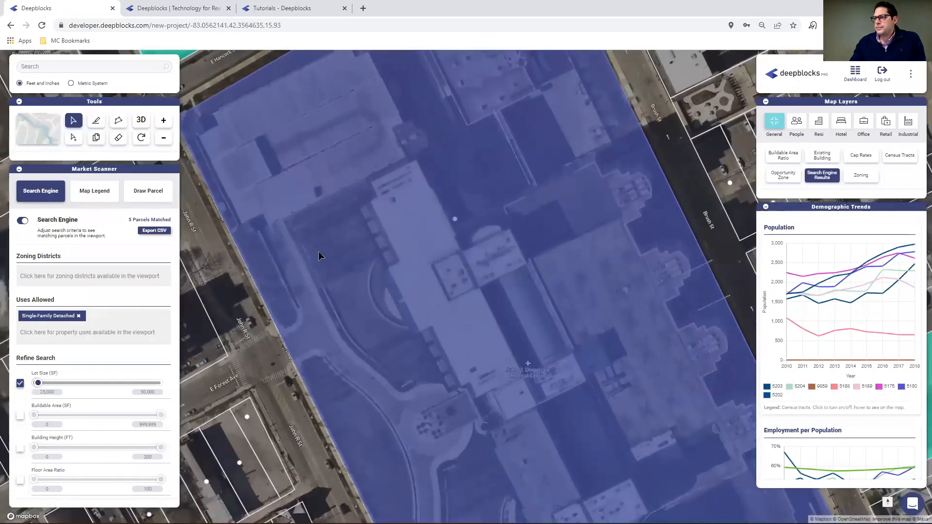
drag(320, 257, 402, 474)
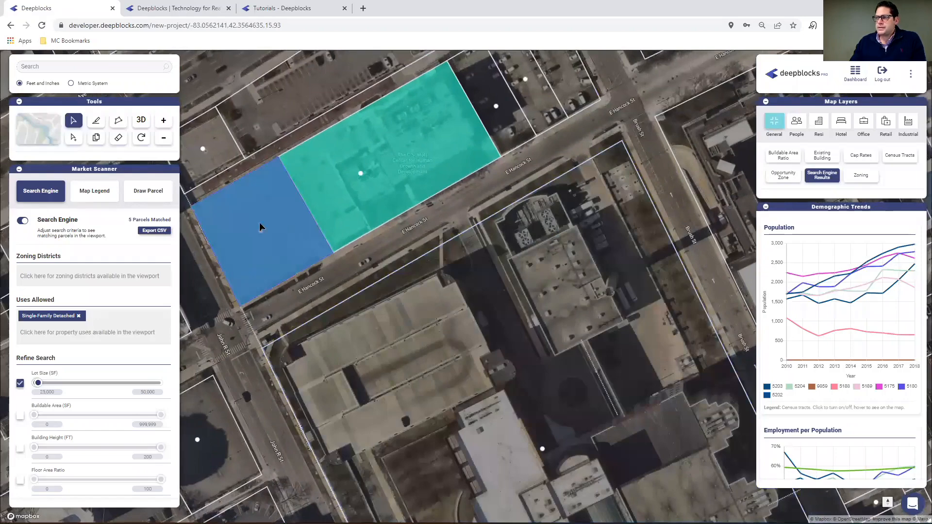
scroll(333, 257, down, 2)
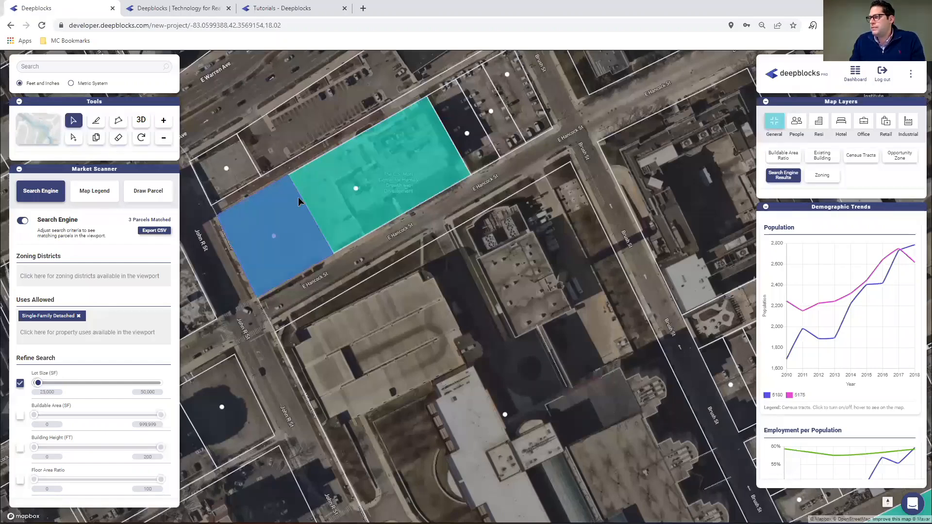
scroll(332, 180, down, 2)
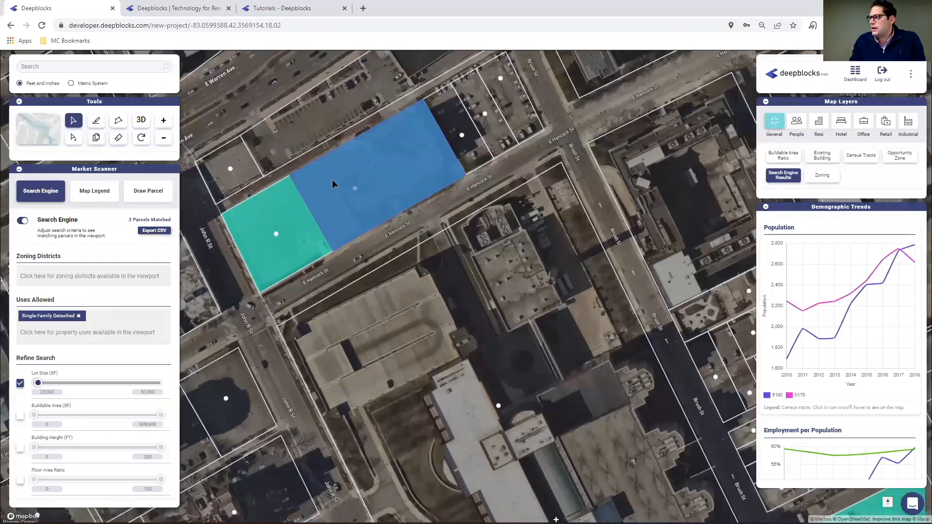
scroll(332, 178, down, 3)
drag(661, 374, 366, 337)
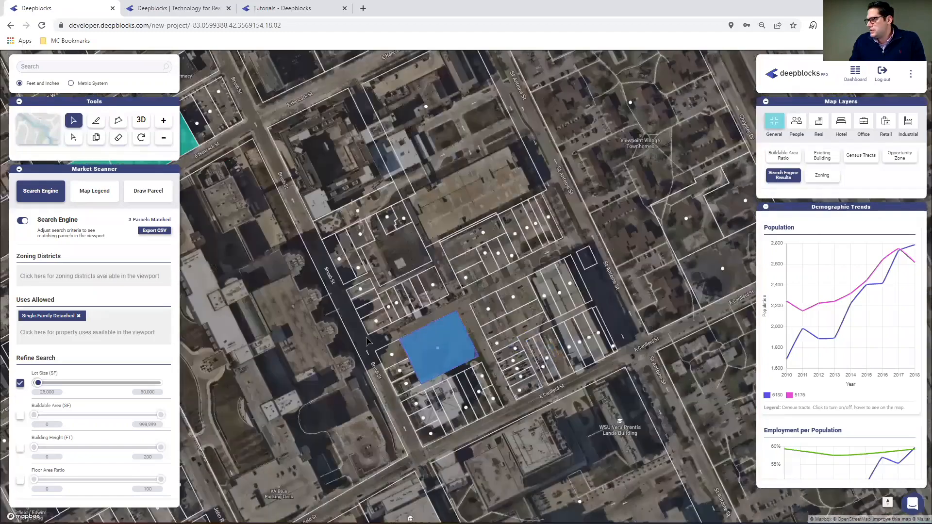
scroll(470, 236, down, 5)
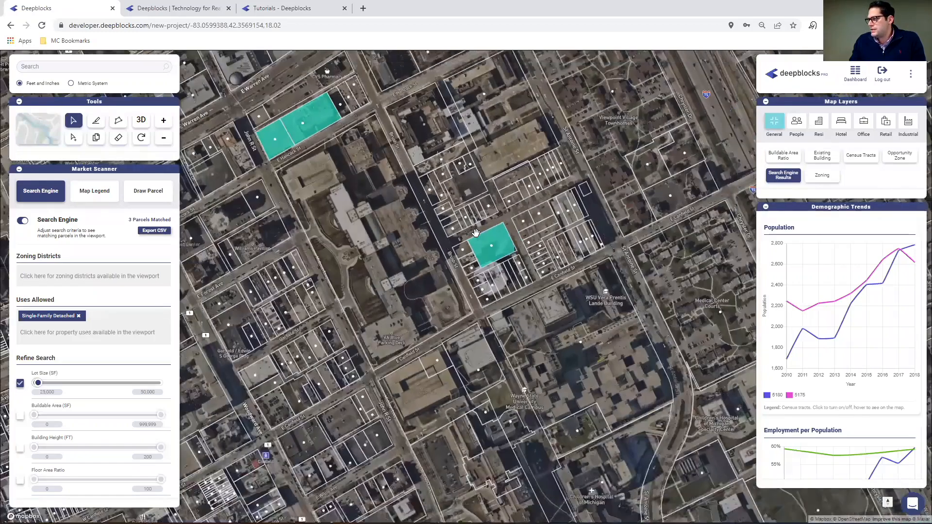
scroll(477, 233, down, 2)
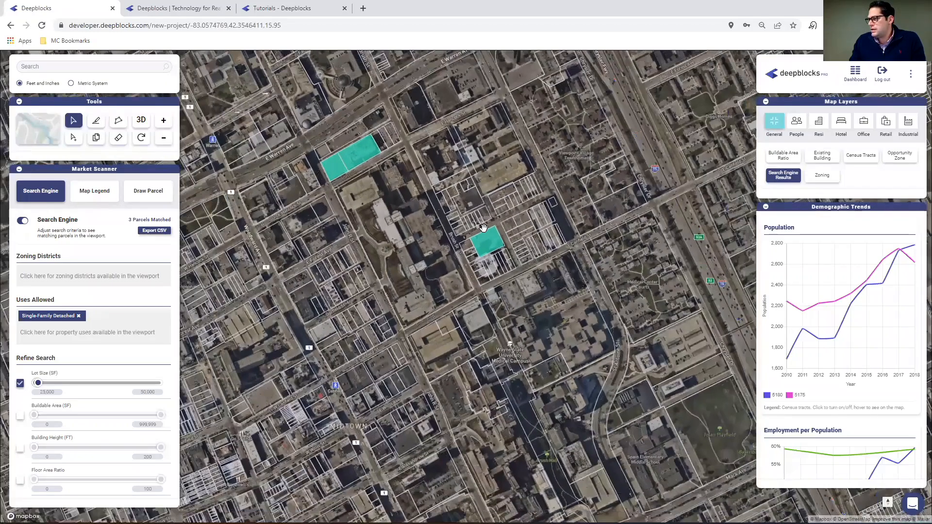
scroll(495, 231, down, 1)
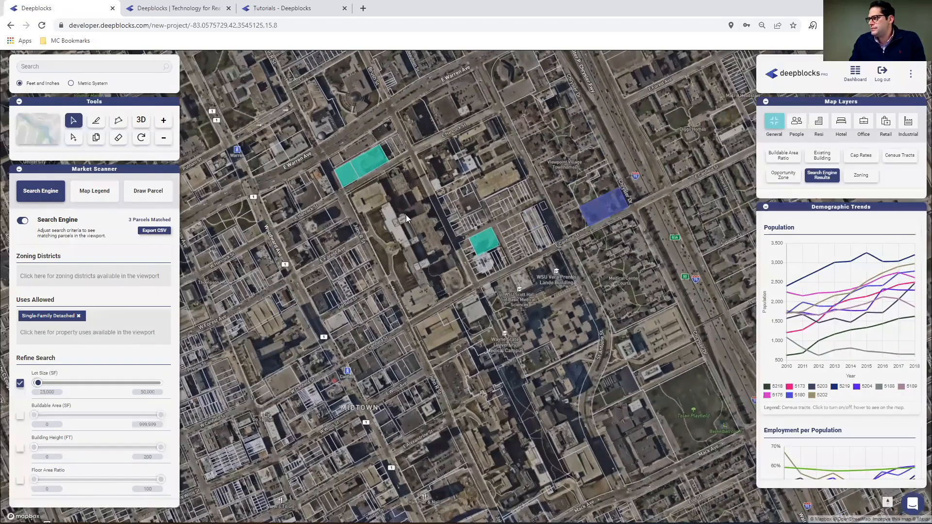
Find the matching parcel east of Forest Park, beside Dequindre St between E Willis St and Superior St, and open its property info.
drag(602, 212, 287, 211)
drag(220, 208, 219, 189)
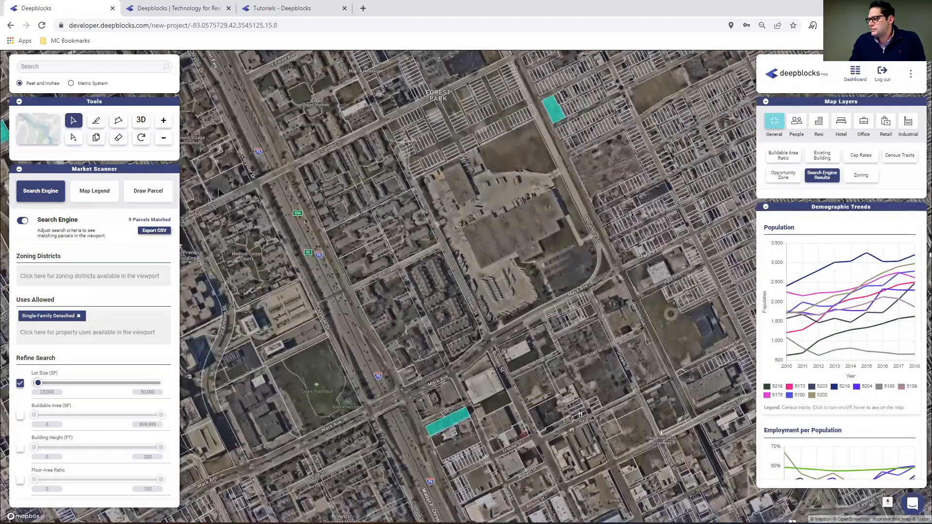
drag(664, 210, 435, 322)
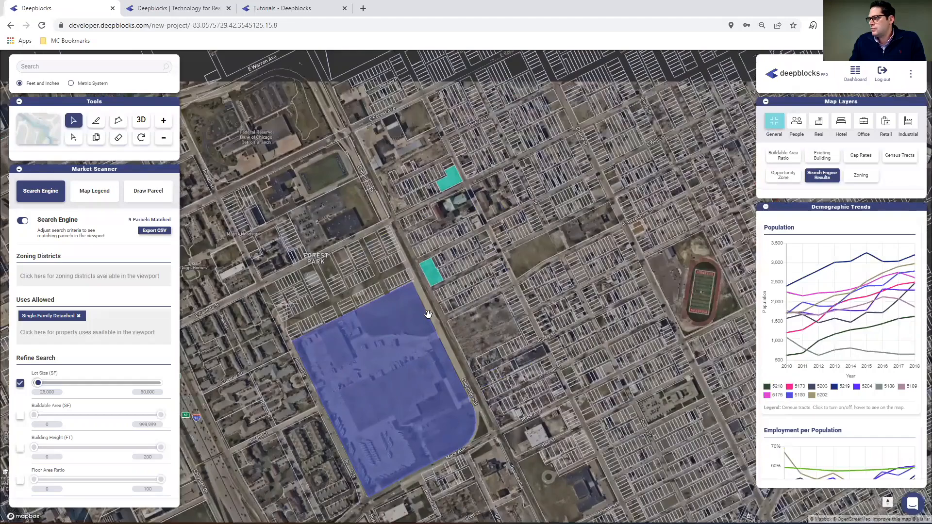
scroll(416, 286, up, 1)
scroll(429, 282, up, 5)
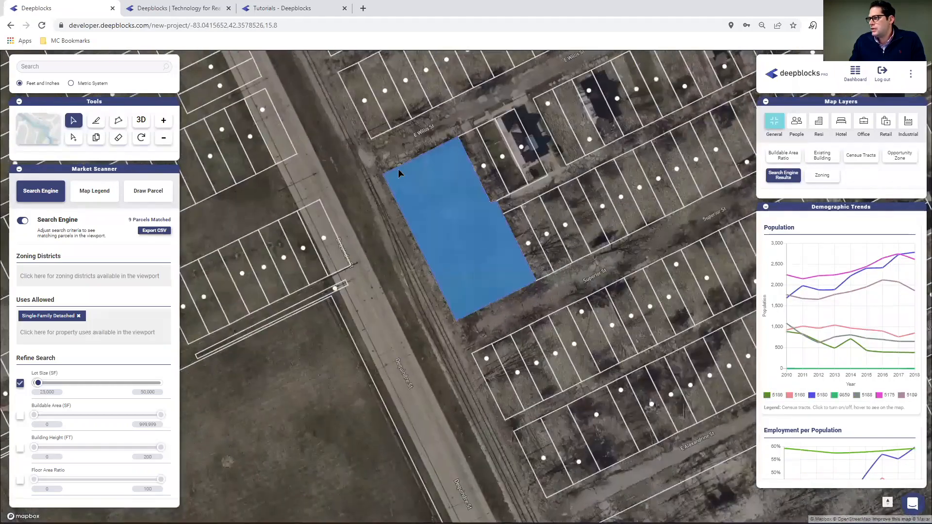
click(441, 232)
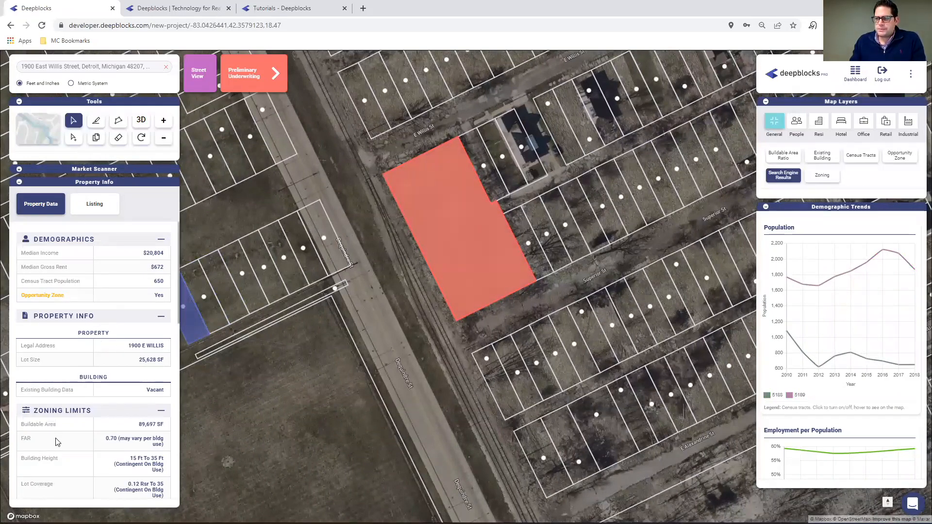
Read through the selected parcel's zoning limits, parking requirements, allowed uses and setbacks, and activate the Draw tool.
scroll(111, 415, down, 2)
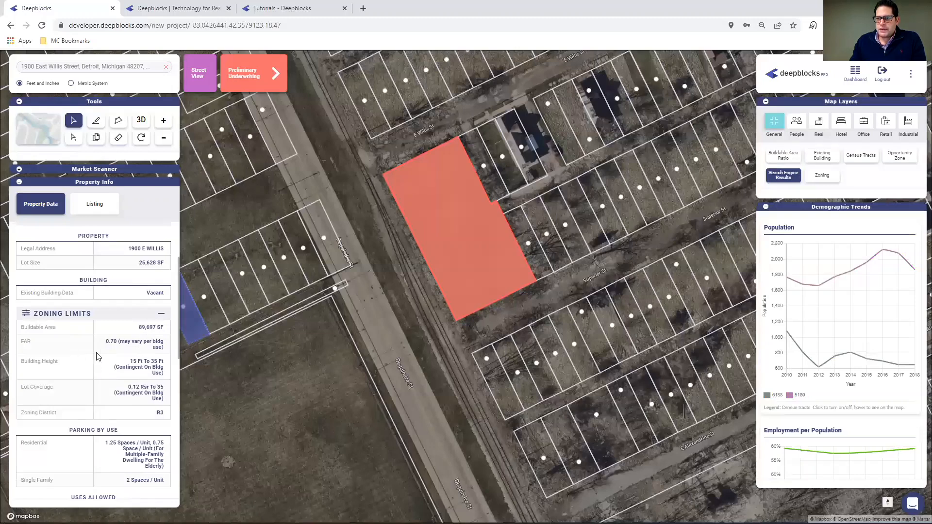
scroll(81, 356, down, 2)
scroll(58, 354, down, 3)
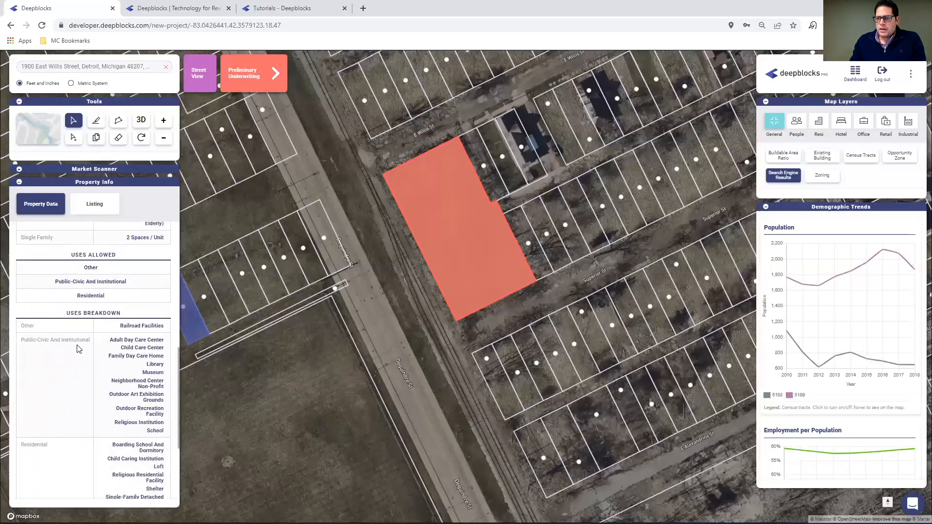
scroll(88, 379, down, 3)
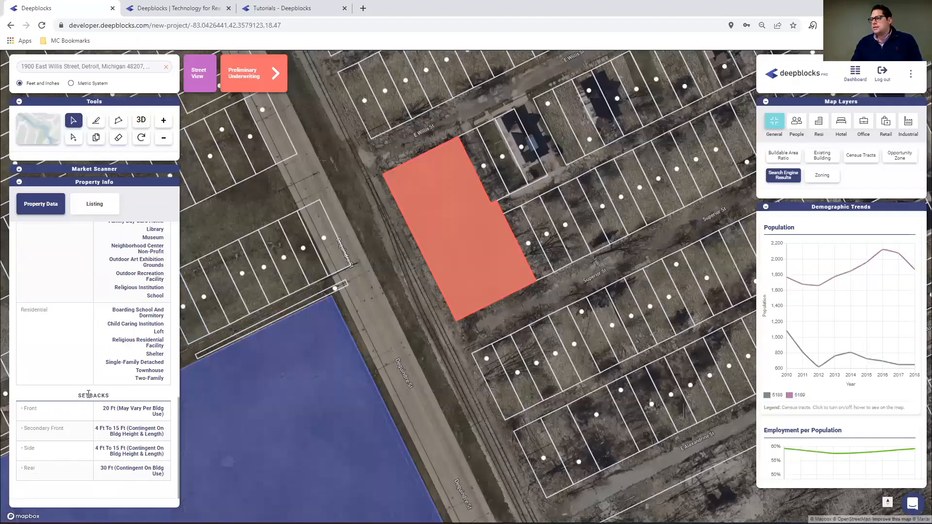
scroll(83, 337, up, 2)
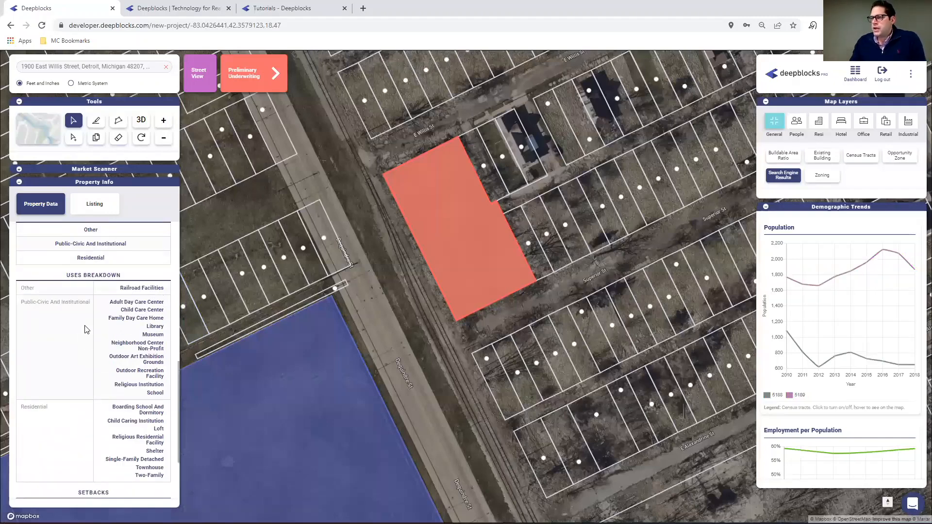
click(309, 250)
scroll(320, 248, up, 2)
scroll(329, 249, down, 2)
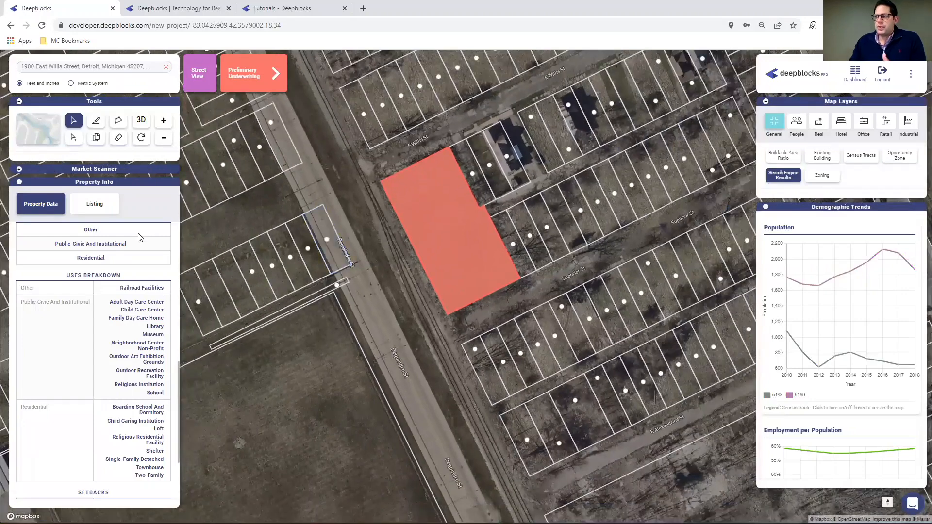
click(96, 122)
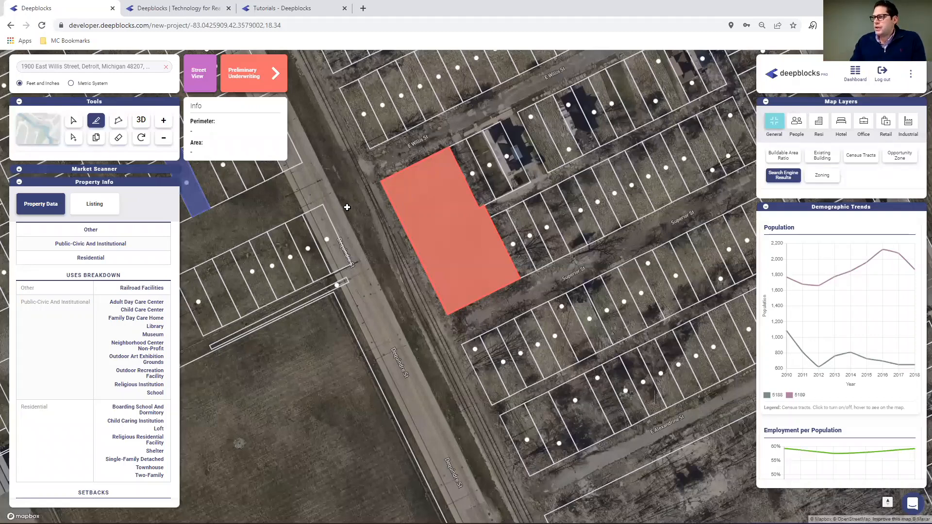
scroll(347, 207, down, 2)
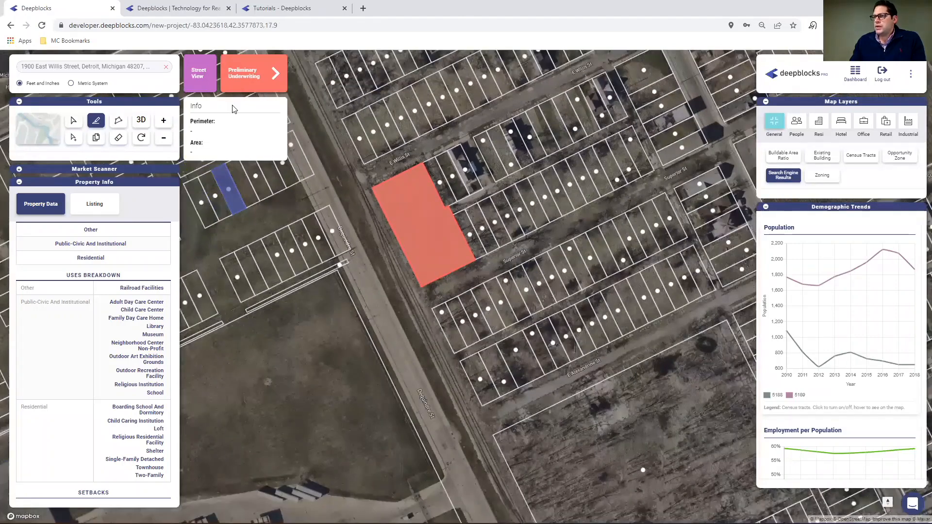
Return to the dashboard and open the project "(Webinar 20220203) Tampa, Fl".
click(858, 78)
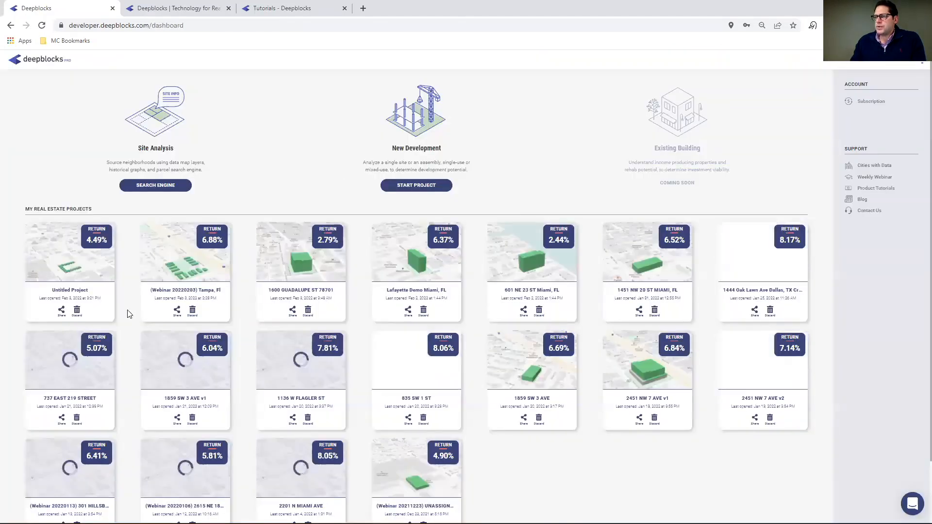
click(176, 258)
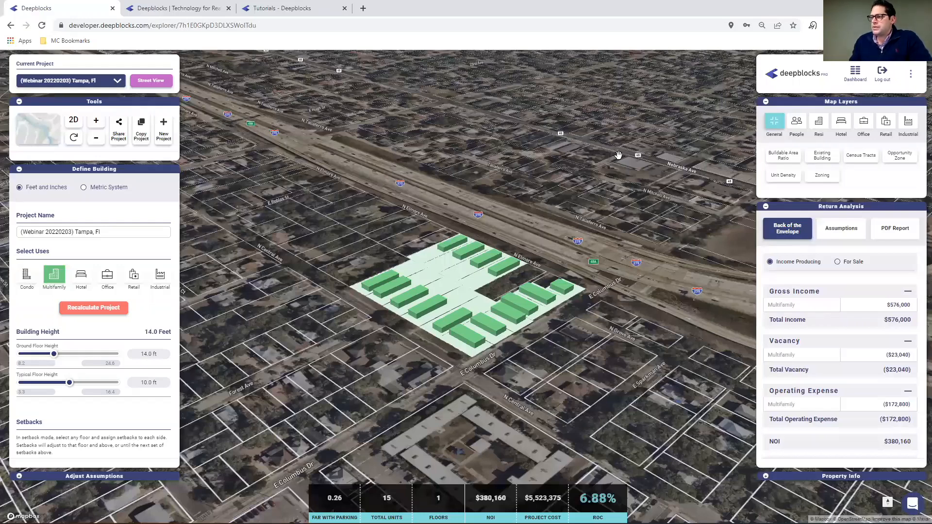
scroll(319, 296, up, 3)
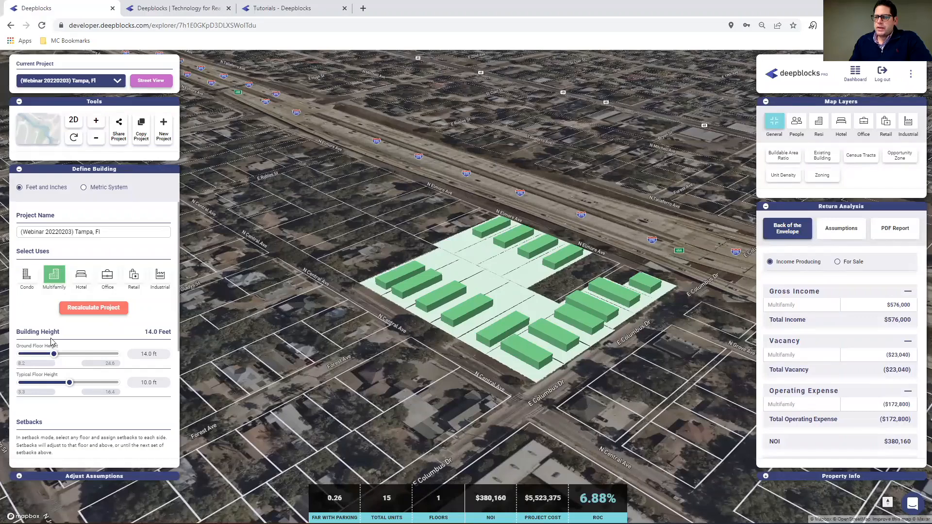
Enter setback mode for the Tampa project's ground floor.
scroll(124, 340, down, 1)
scroll(111, 340, down, 5)
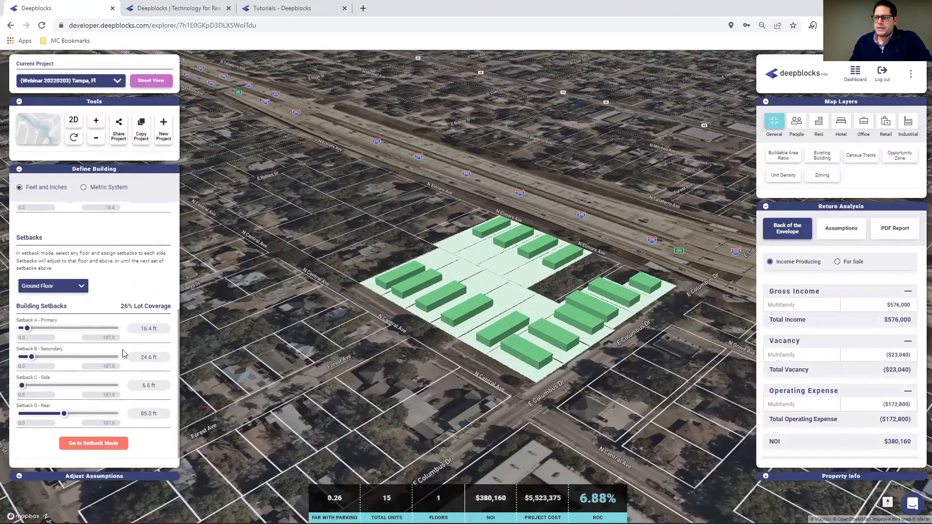
click(102, 443)
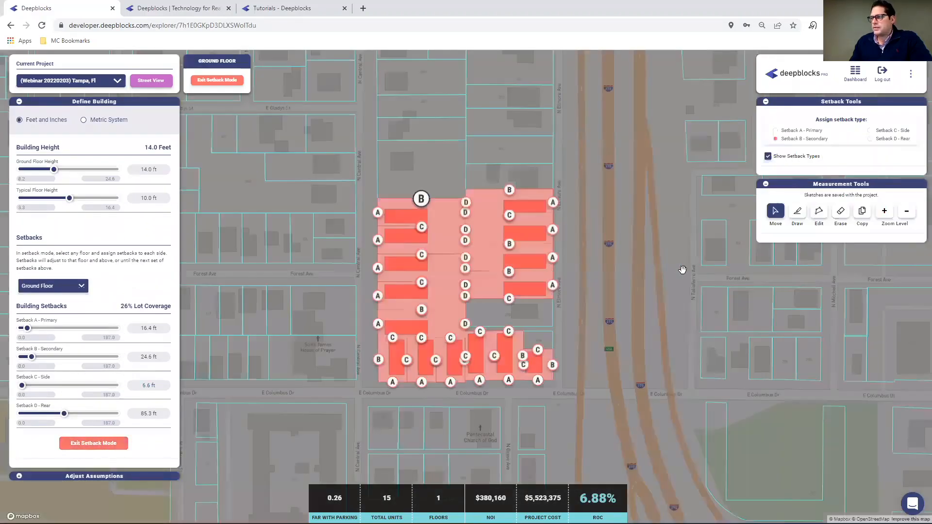
Exit setback mode and examine the Tampa project's building massing up close in the 3D view.
scroll(380, 282, up, 1)
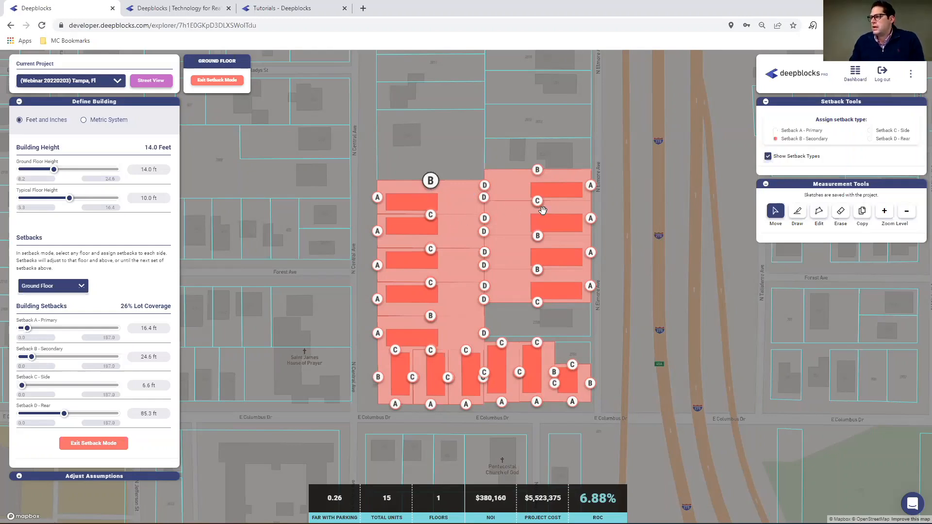
click(85, 444)
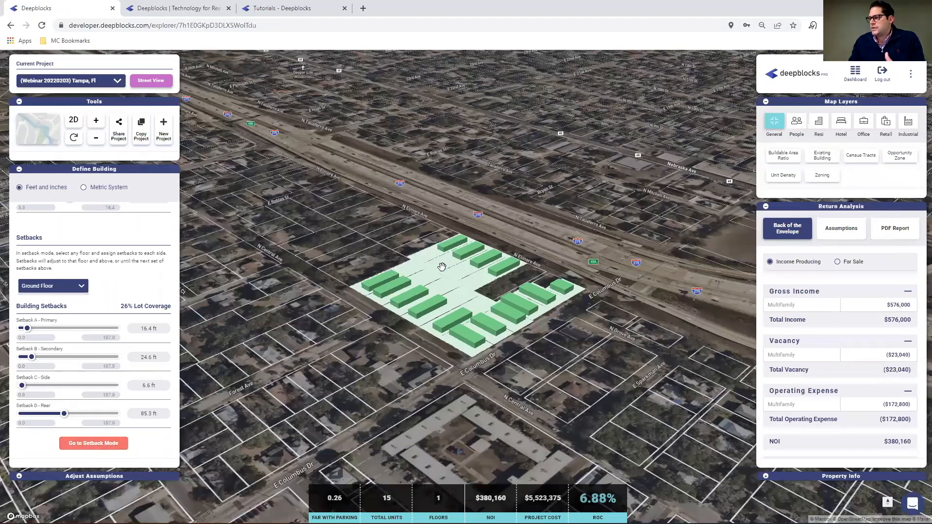
scroll(431, 282, up, 3)
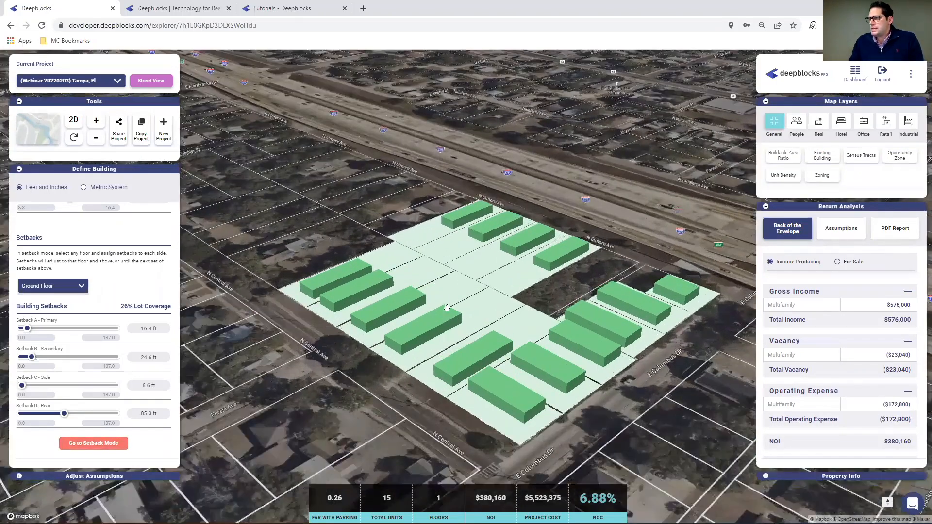
drag(449, 318, 426, 253)
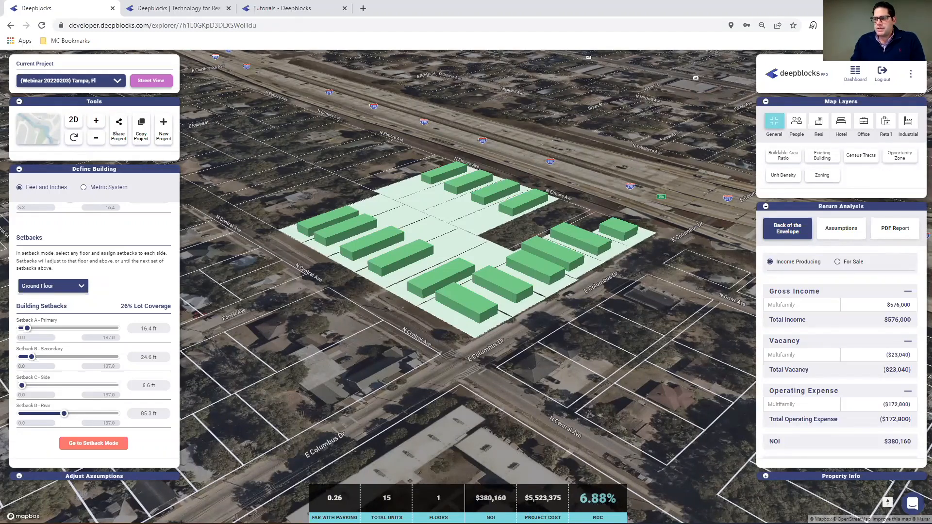
Review the Tampa project's multifamily unit mix, sizes, income and NOI assumptions, followed by its project cost assumptions, including the property purchase price.
click(20, 476)
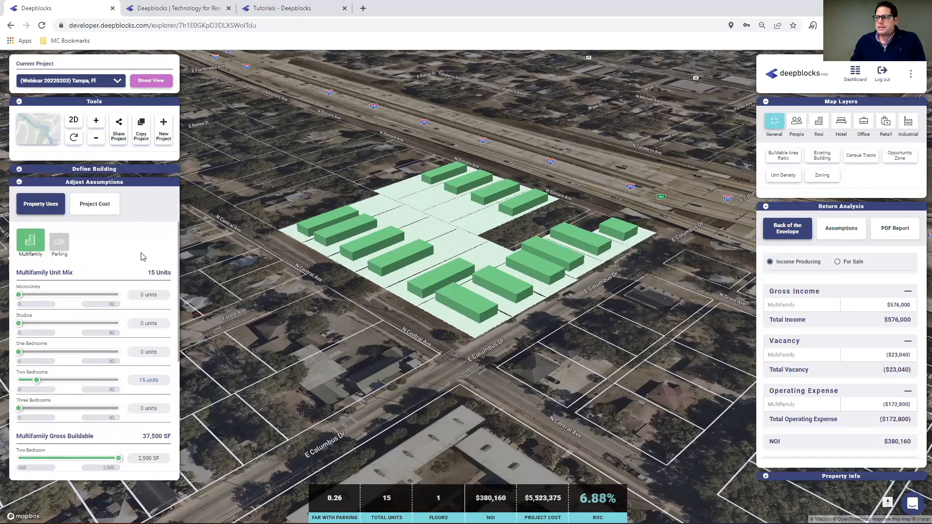
scroll(127, 254, down, 3)
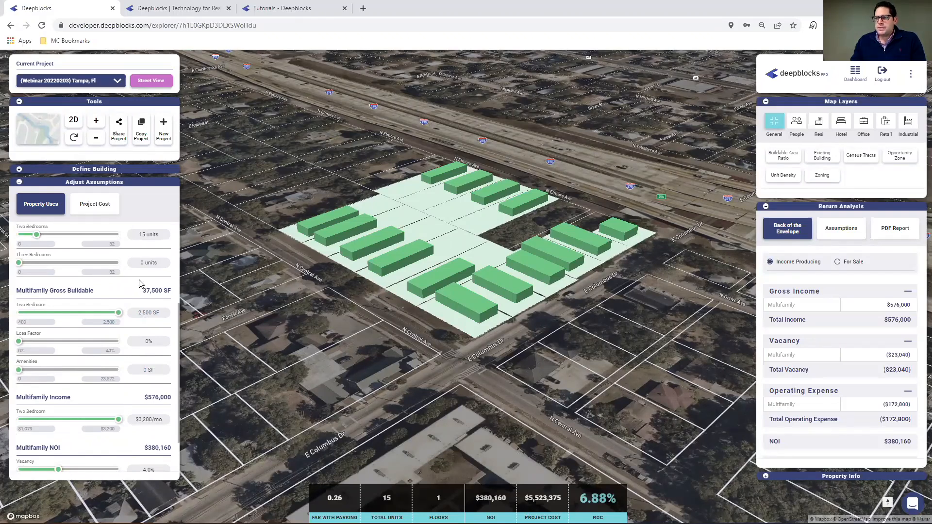
scroll(142, 281, down, 1)
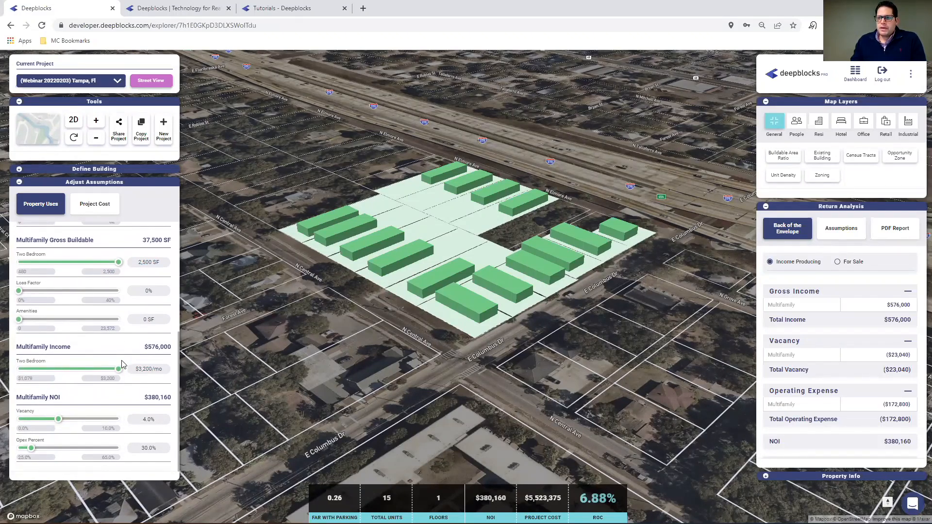
click(95, 203)
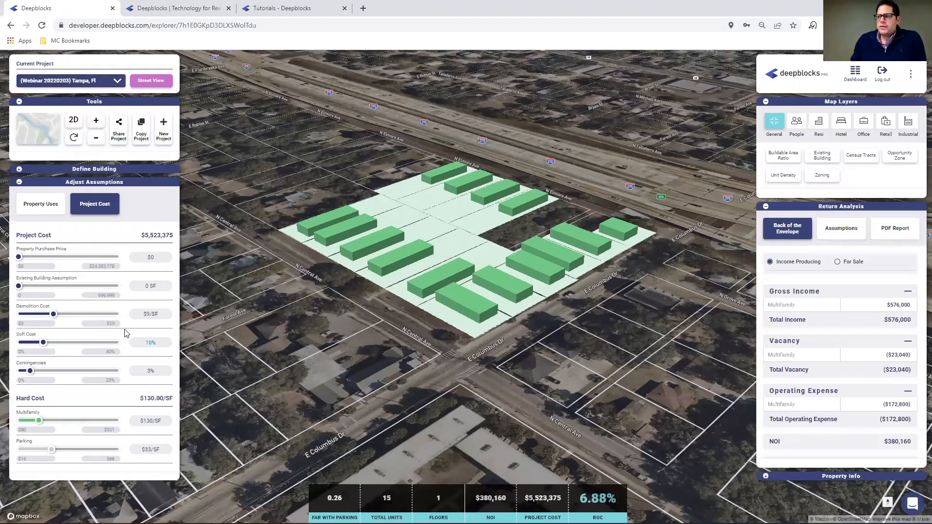
click(143, 257)
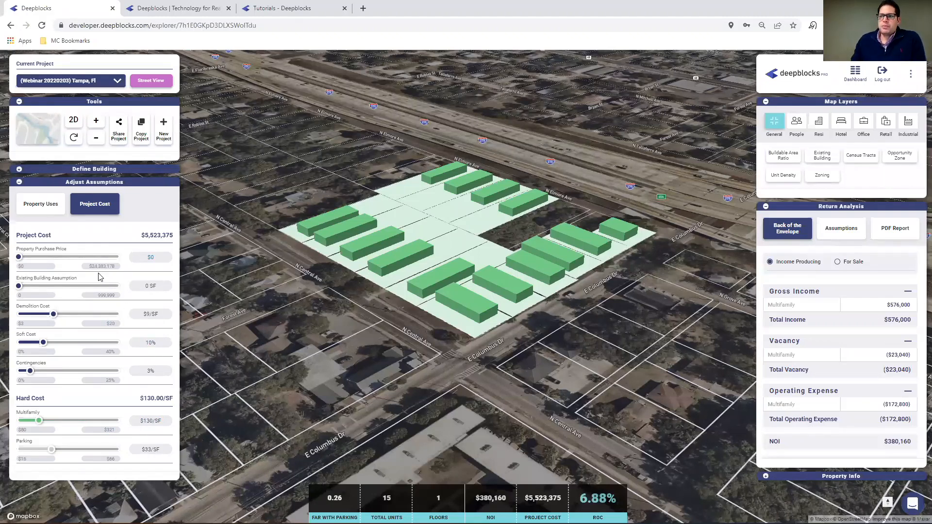